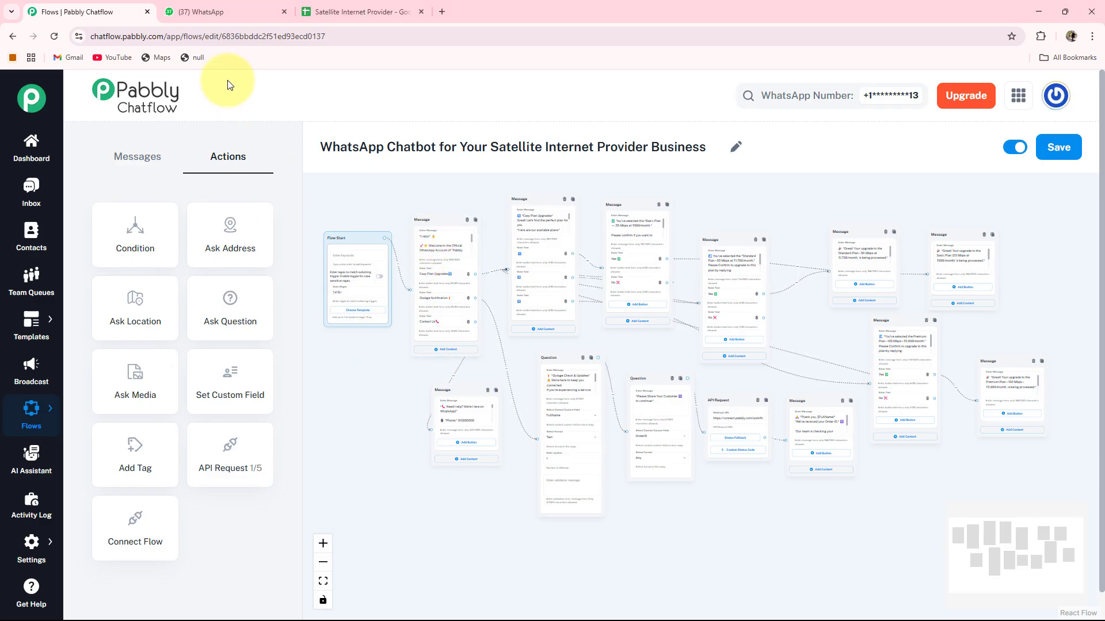
Send Hi to the provider bot, choose Outage Notification, and reply with a full name.
click(236, 17)
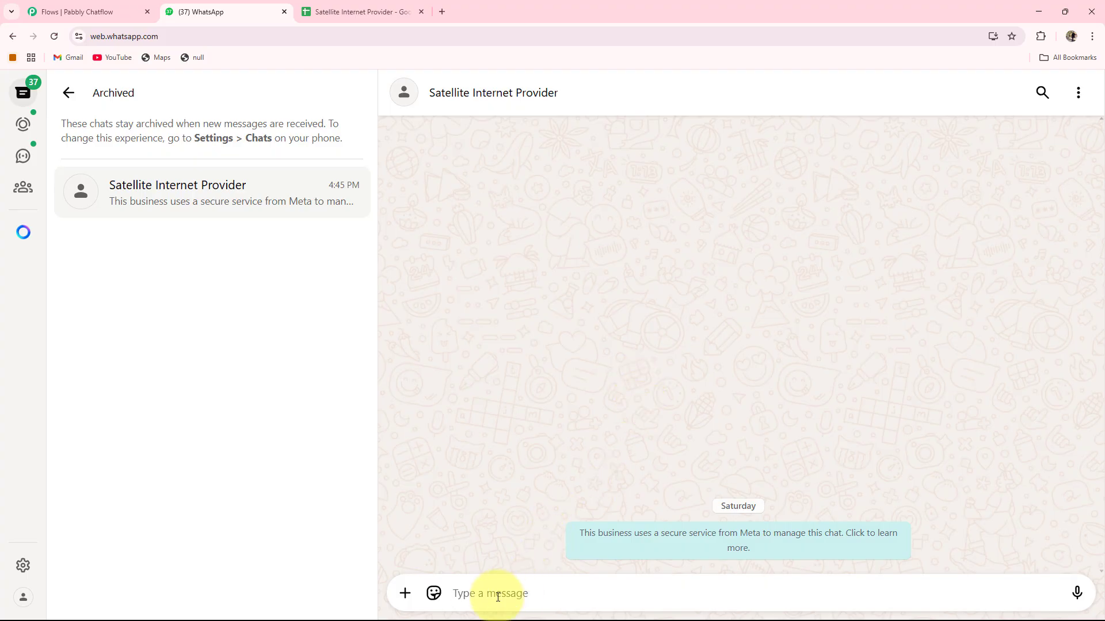
text(Hi)
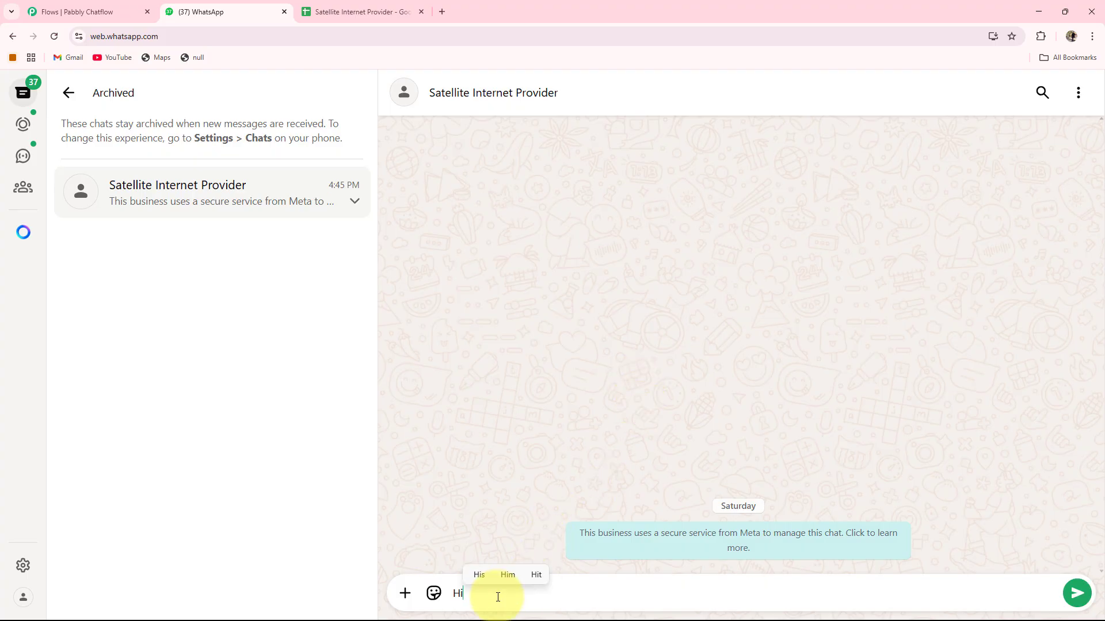
key(Return)
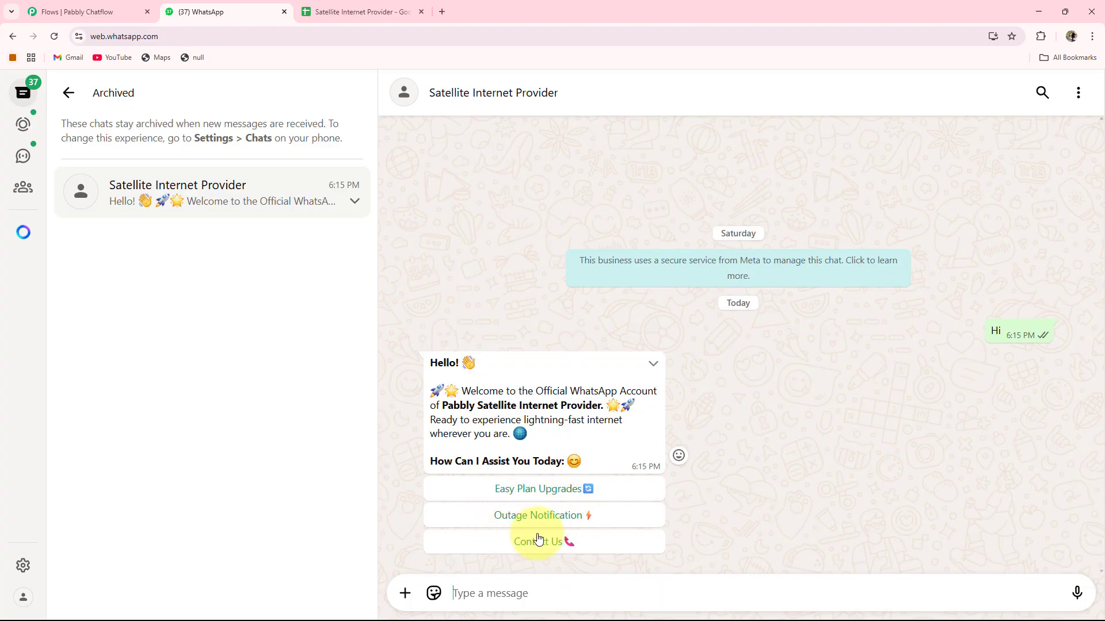
click(511, 516)
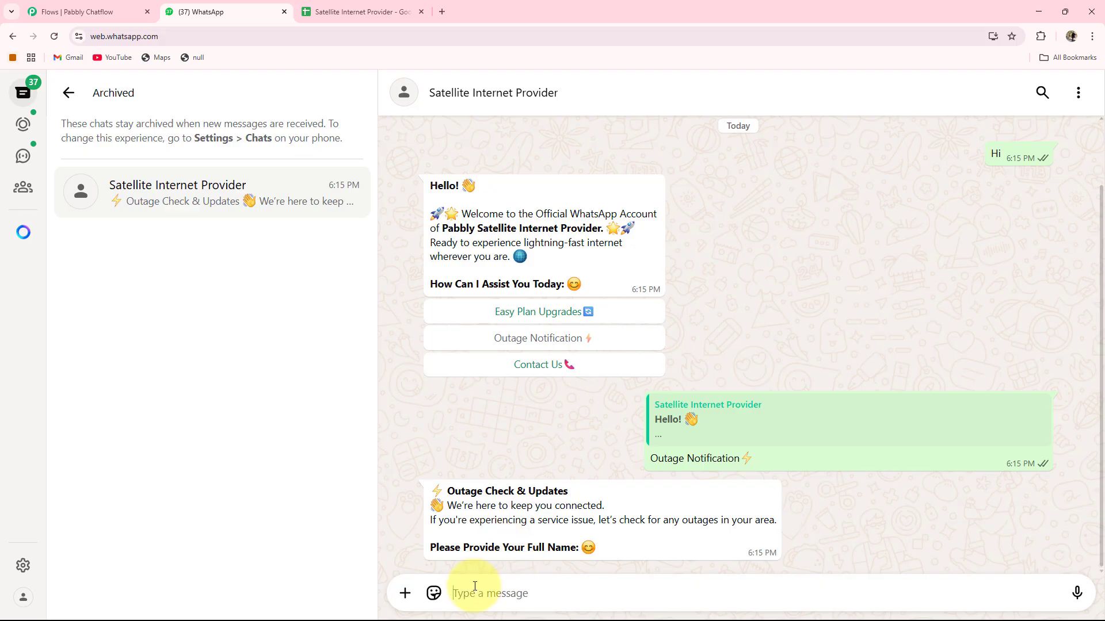
key(Return)
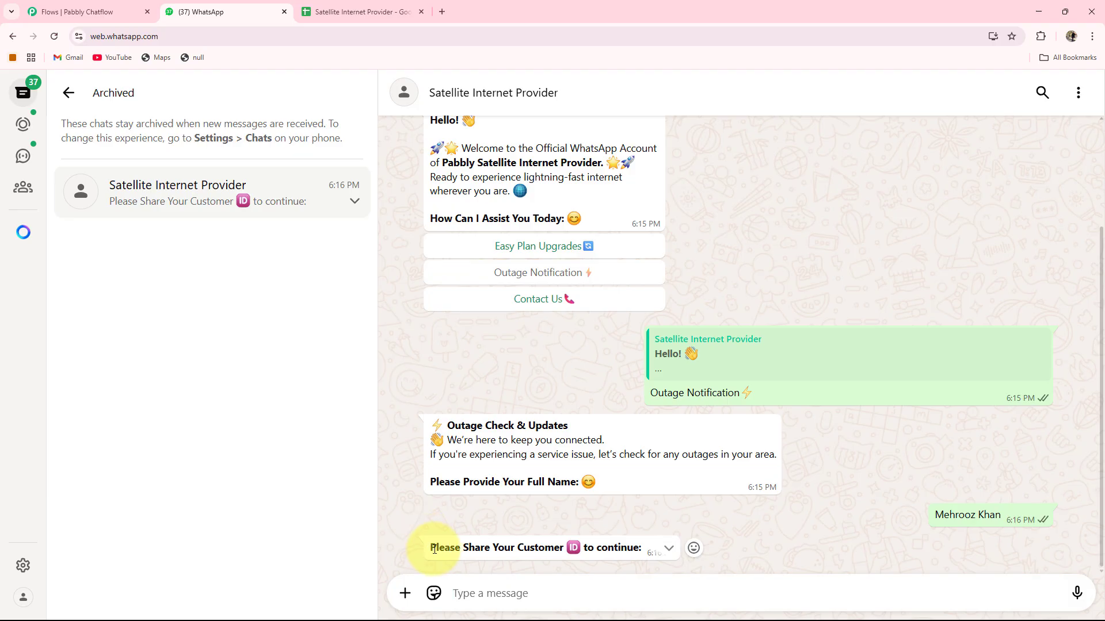
Send the customer ID when asked, then check the spreadsheet for the new row.
drag(431, 548, 557, 543)
click(507, 593)
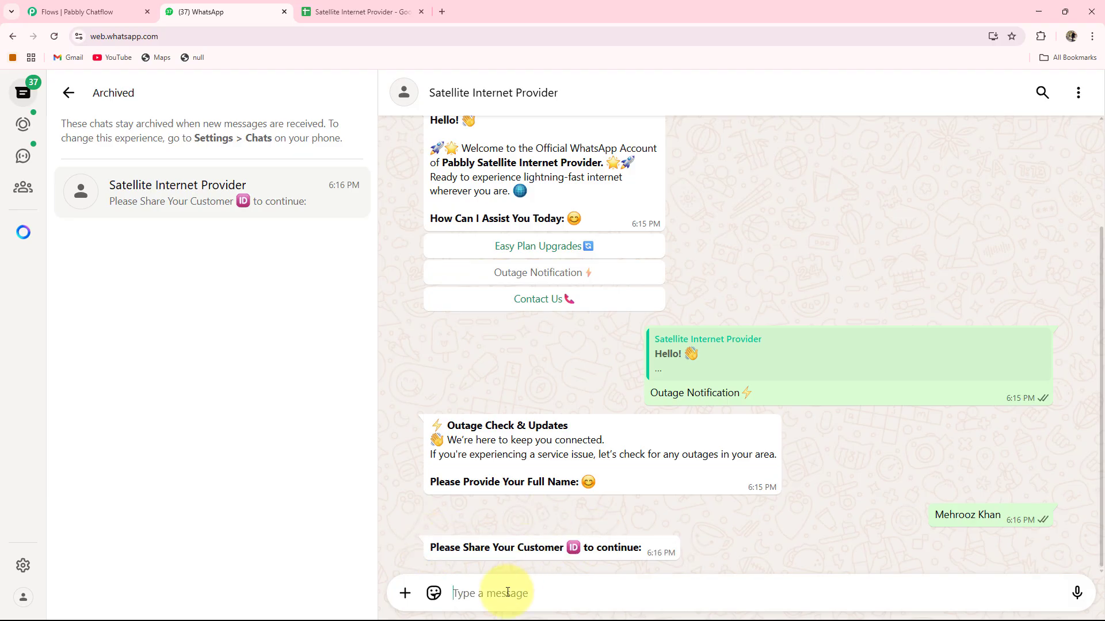
key(Return)
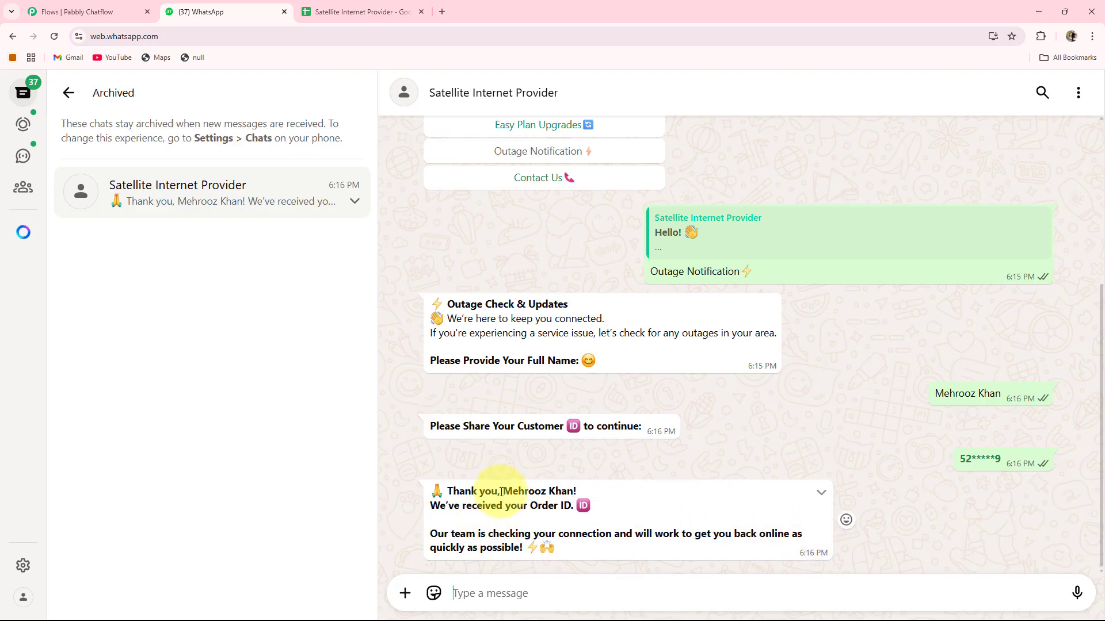
drag(501, 492, 610, 496)
click(596, 467)
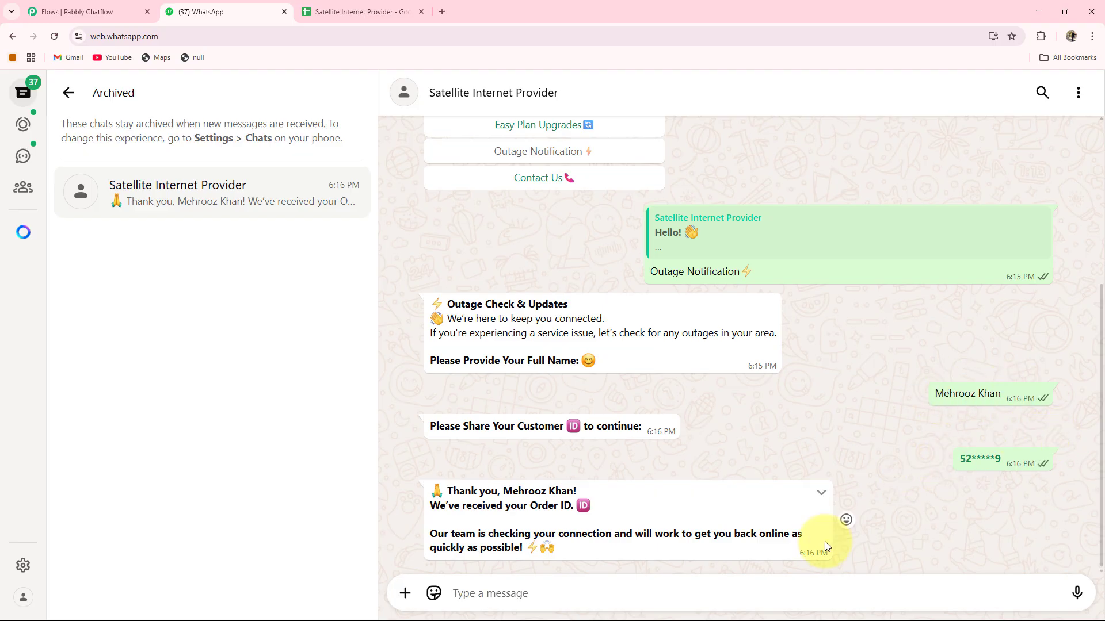
click(403, 12)
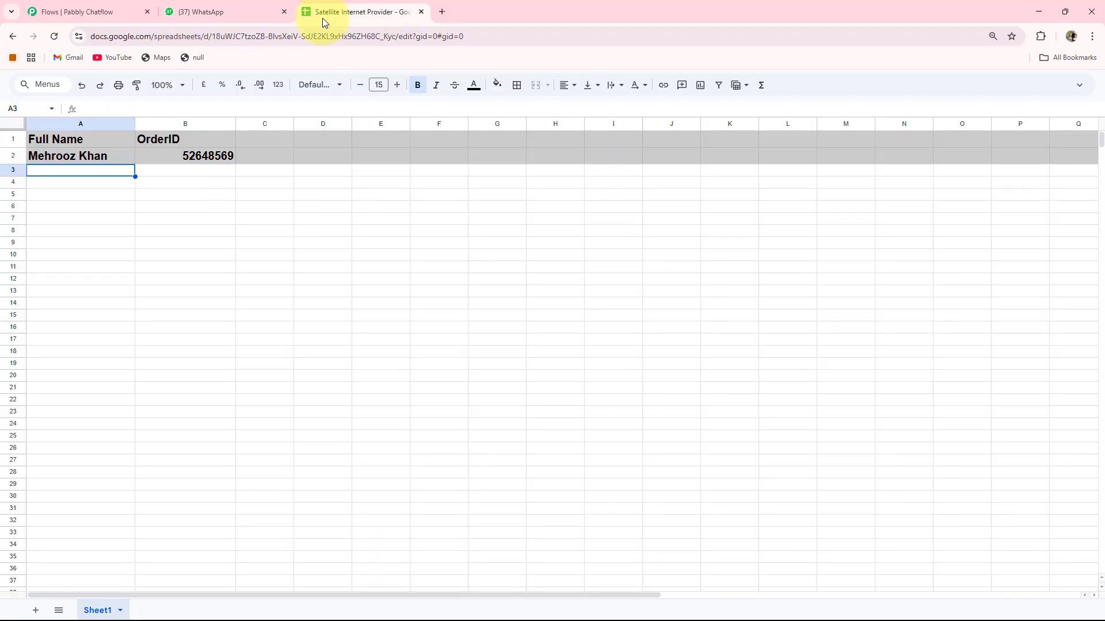
Choose Easy Plan Upgrades, pick plan 3 (Premium Plan – 100 Mbps) and confirm with Yes.
click(198, 10)
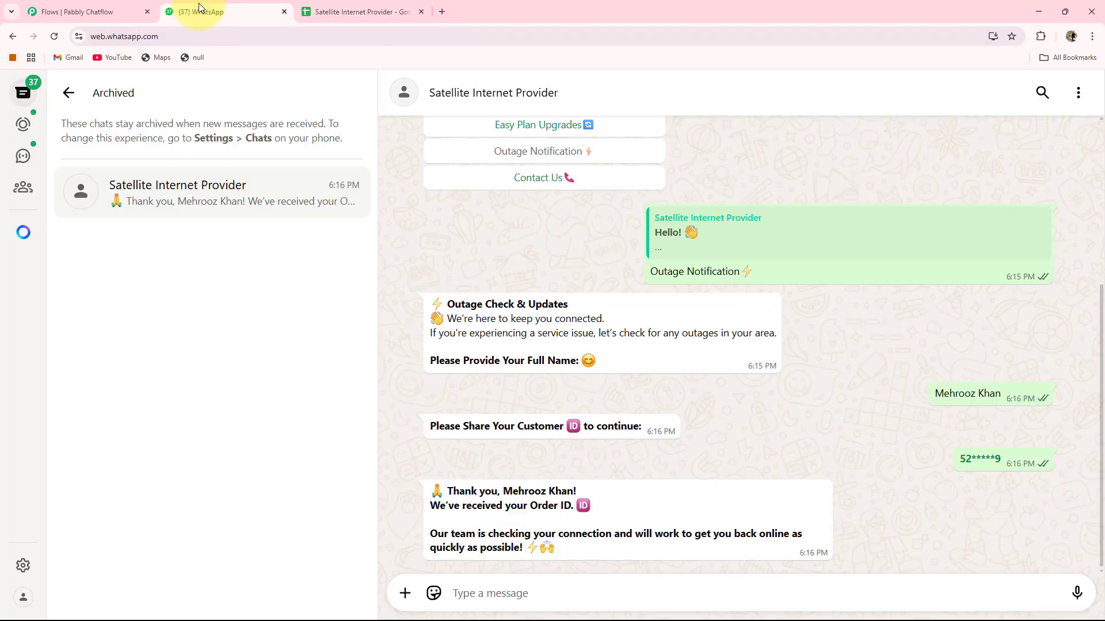
scroll(575, 346, up, 3)
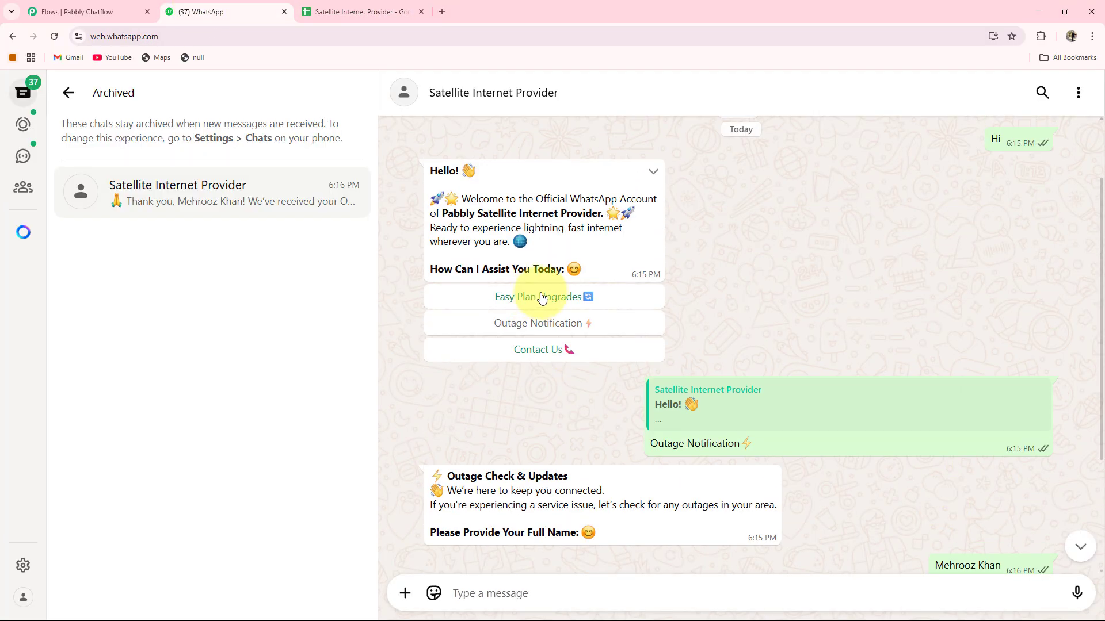
click(548, 297)
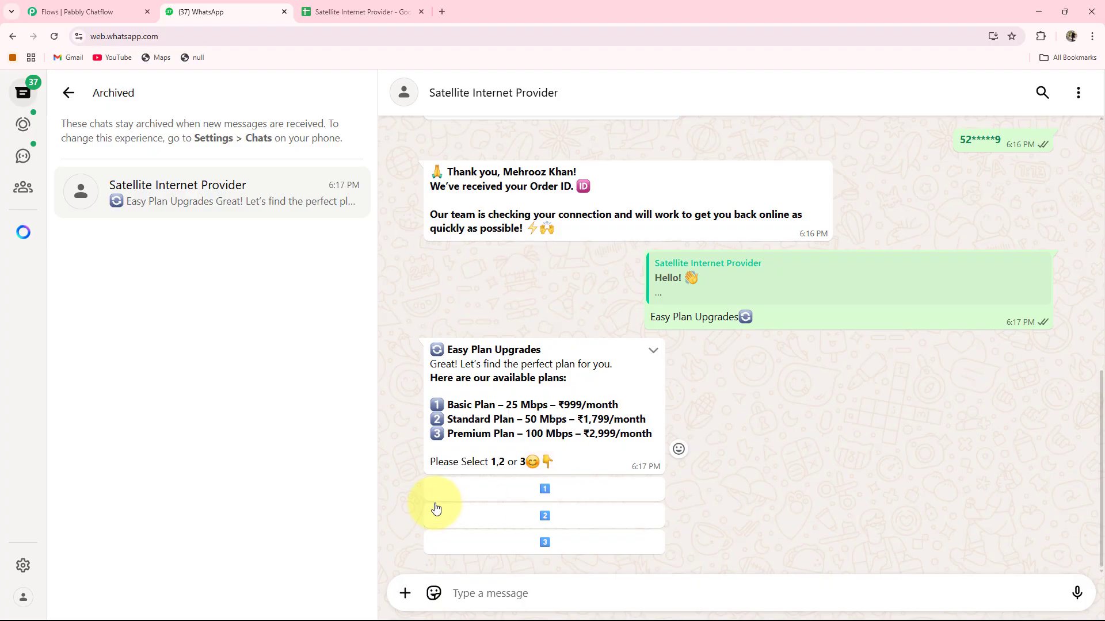
click(563, 548)
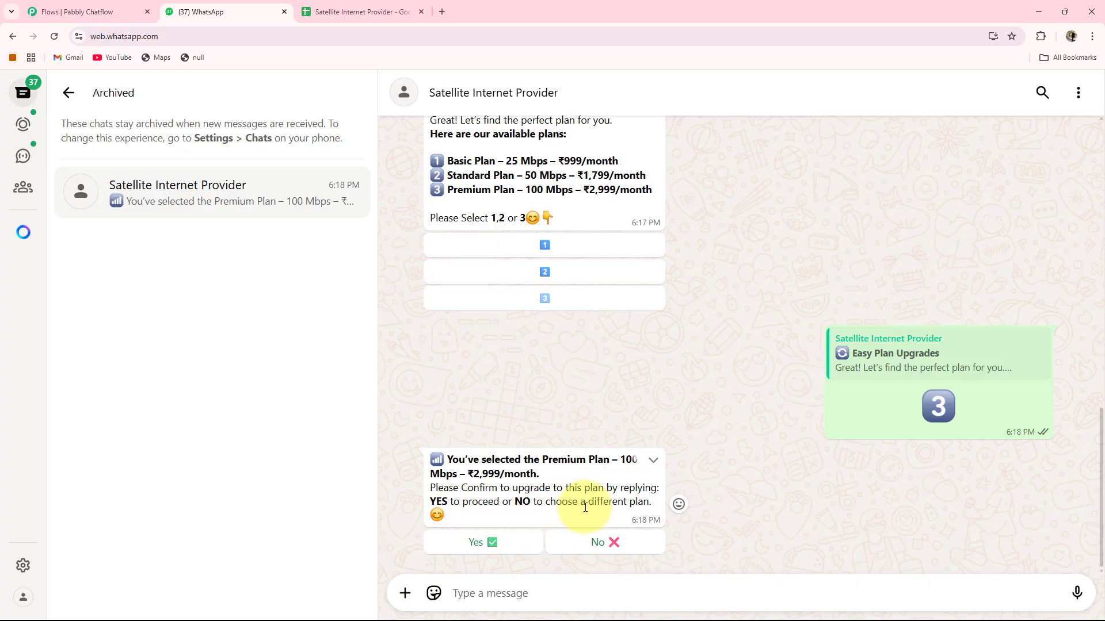
click(483, 544)
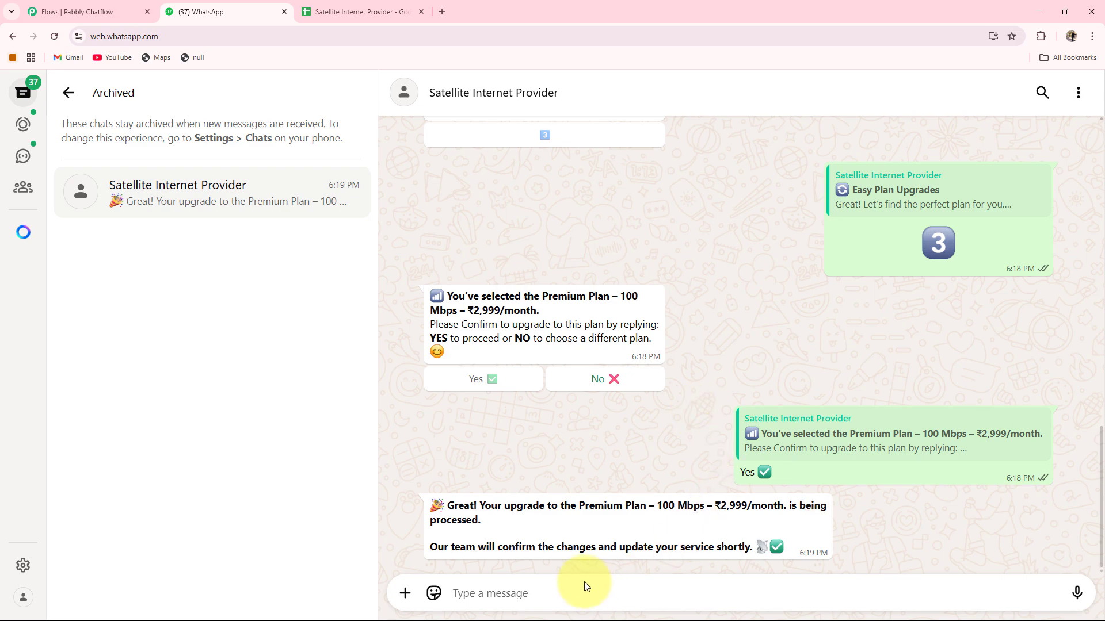
scroll(728, 507, up, 6)
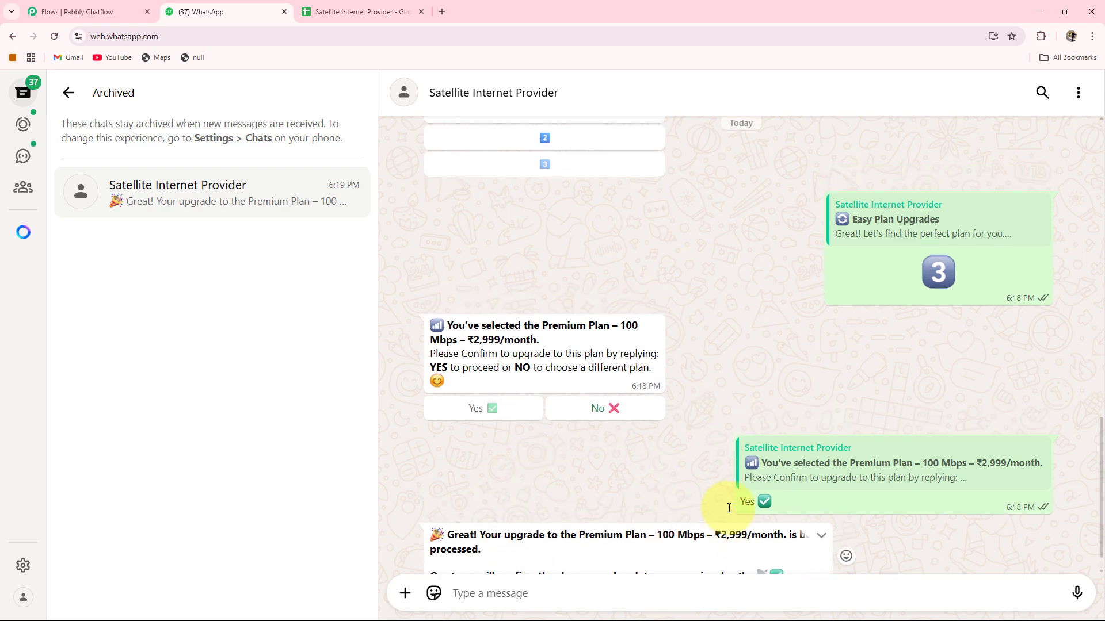
scroll(728, 511, up, 6)
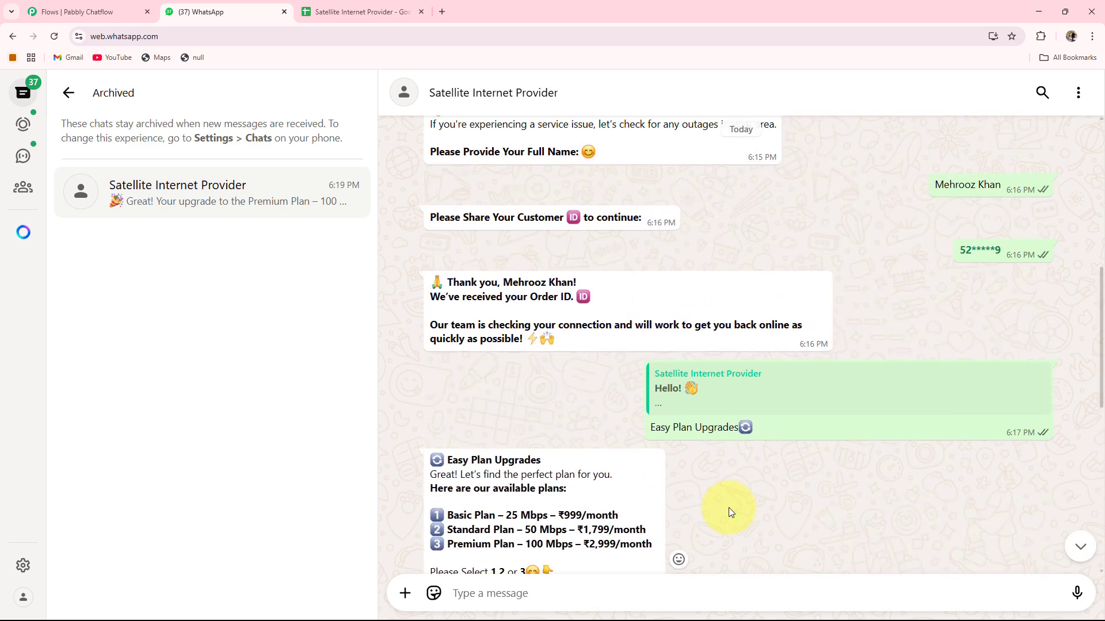
scroll(729, 511, up, 2)
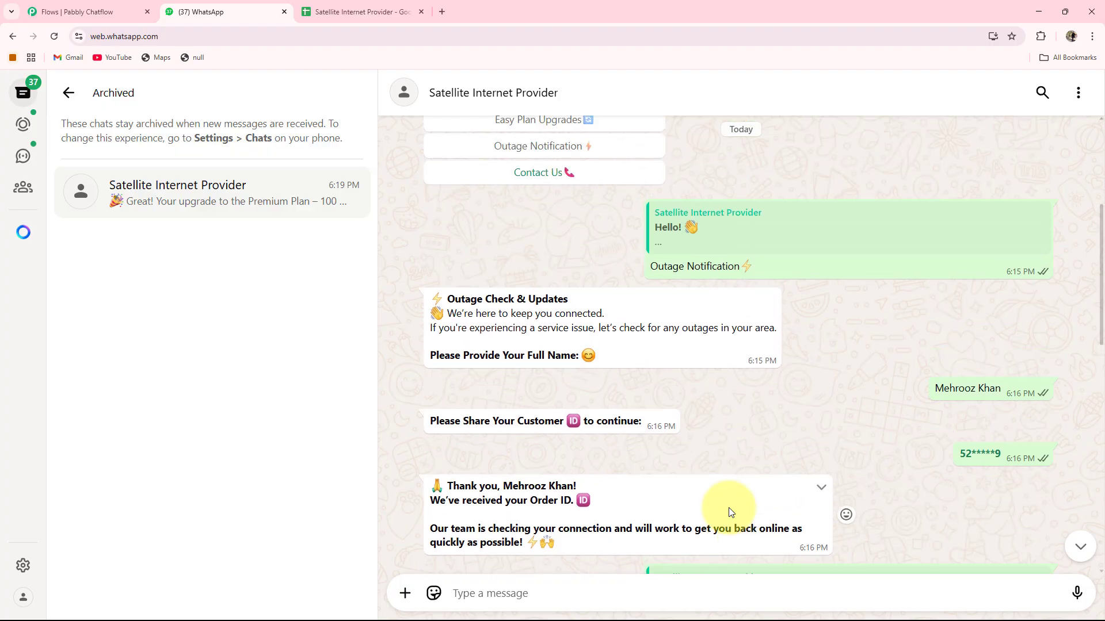
scroll(728, 508, up, 1)
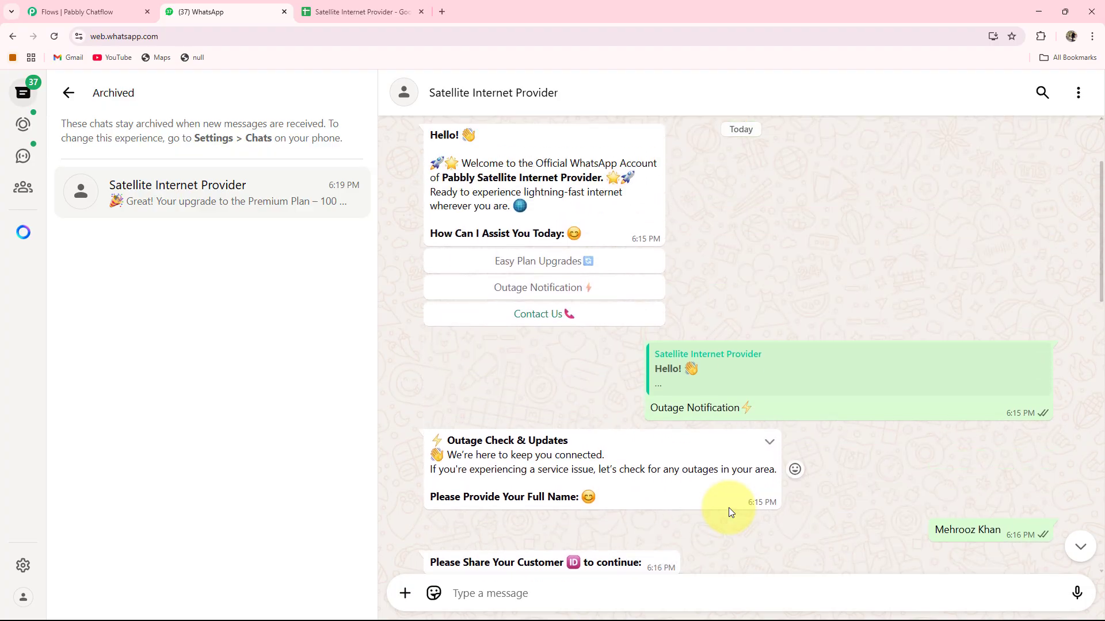
scroll(660, 416, up, 1)
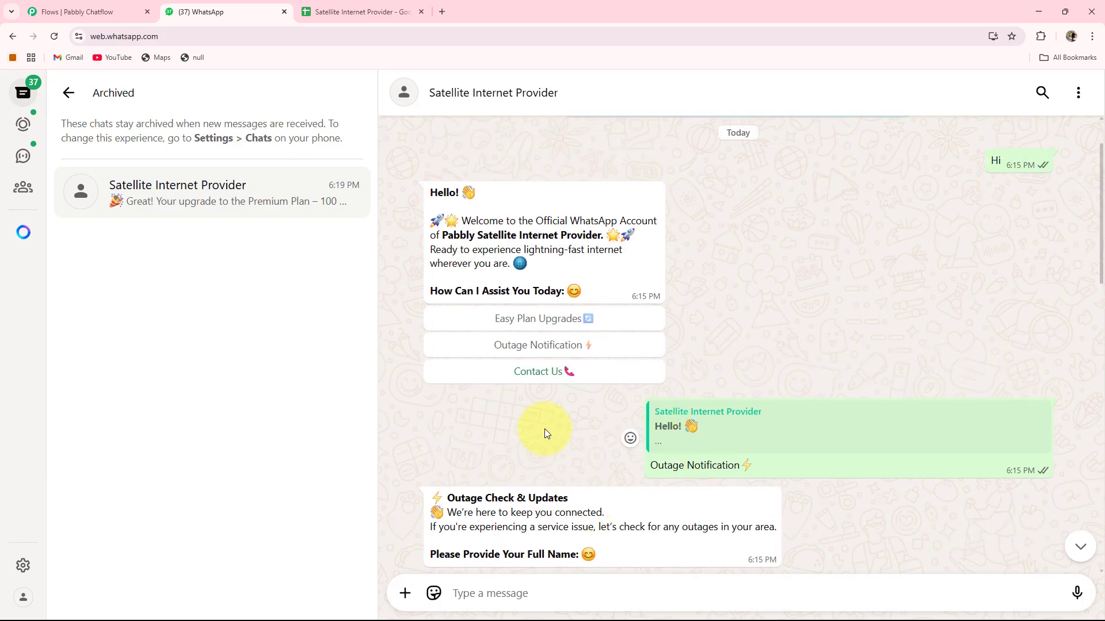
Close the Google Sheets tab and load pabbly.com/chatflow in a new tab.
click(421, 11)
click(304, 12)
text(p)
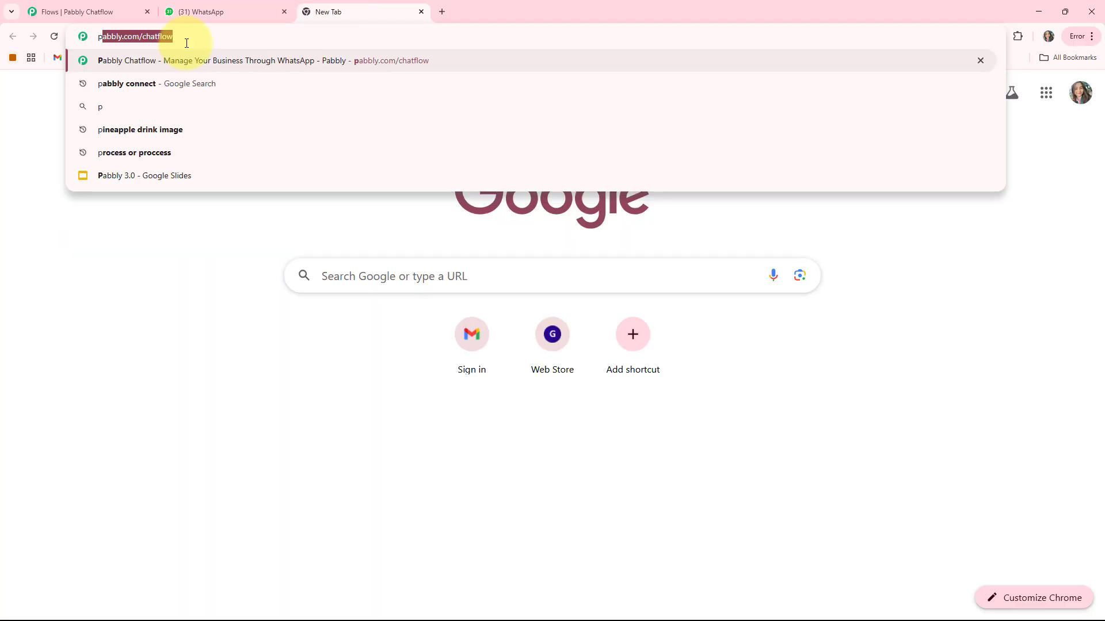
text(abb)
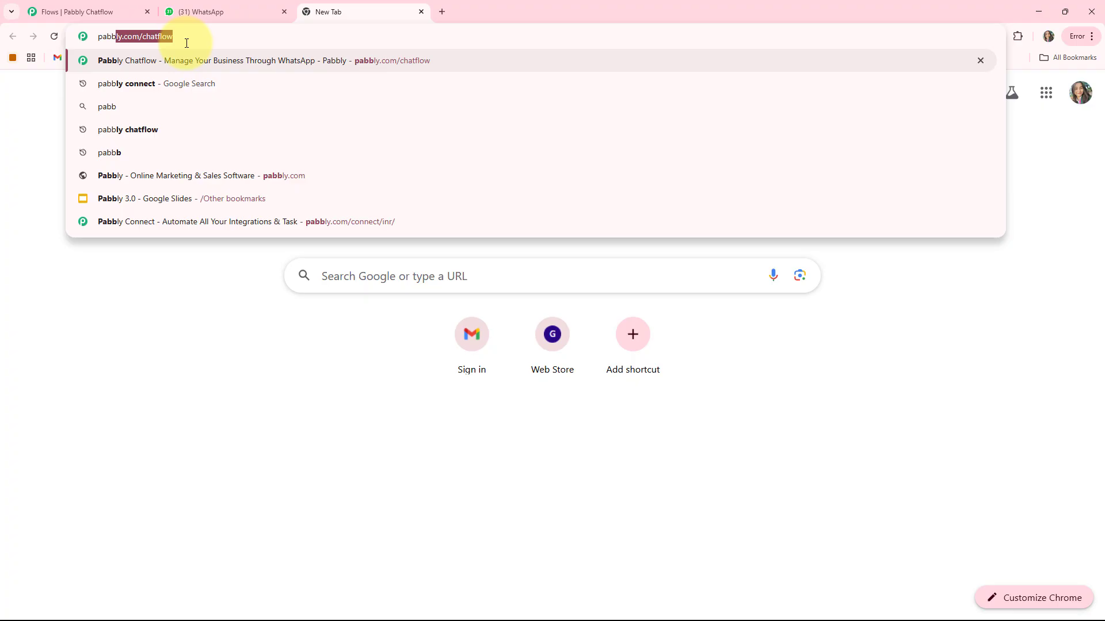
key(Right)
key(Return)
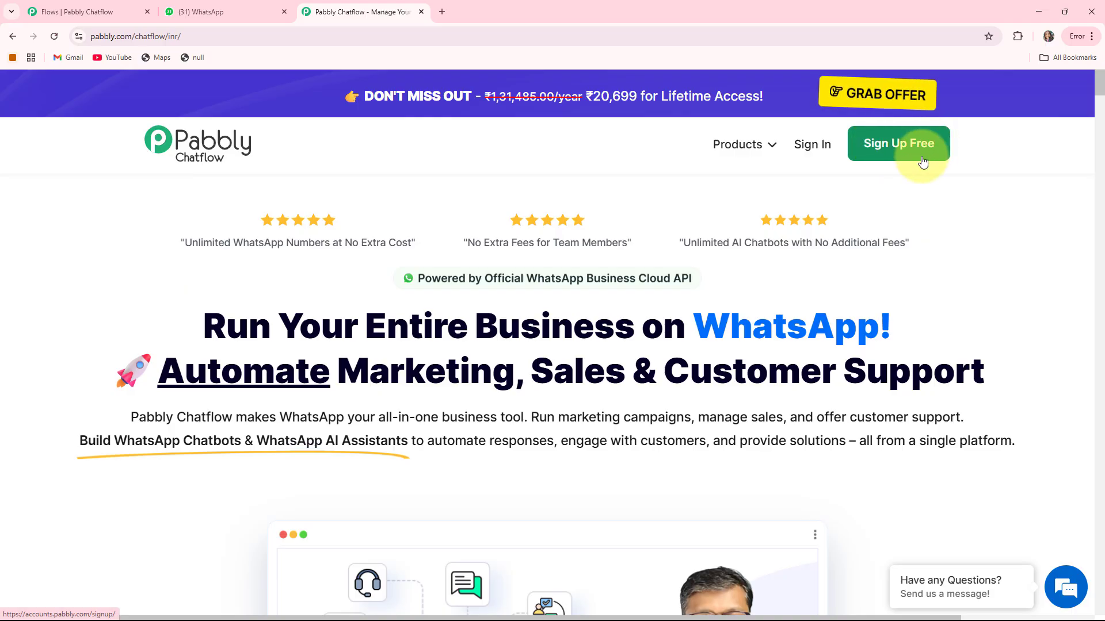
Sign in to Pabbly Accounts and launch Pabbly Chatflow from the All Apps page.
click(813, 146)
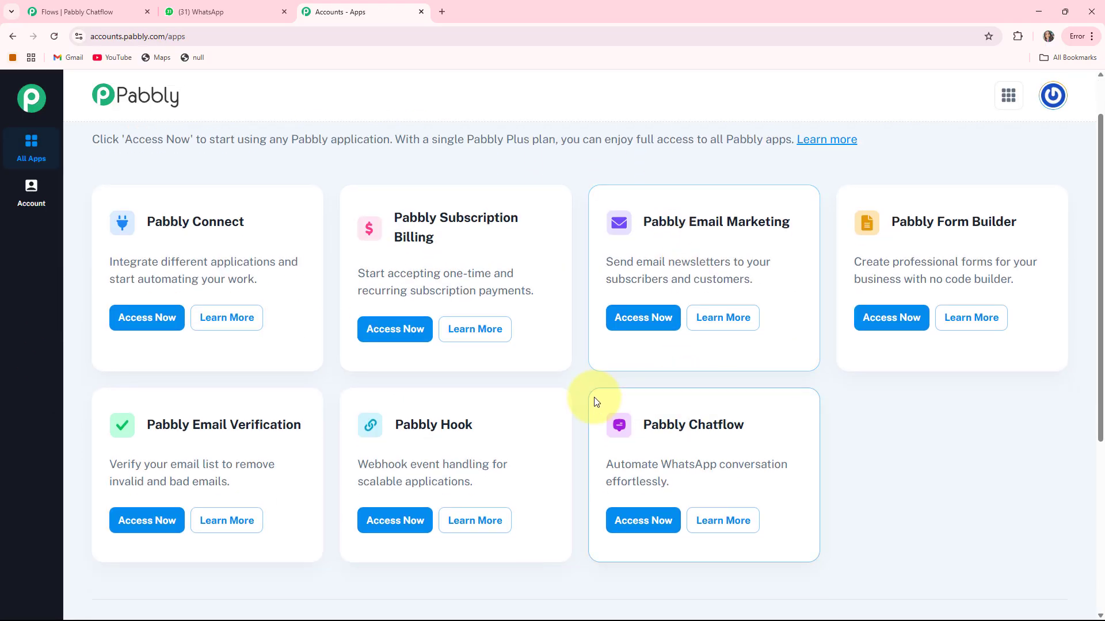
scroll(610, 357, down, 1)
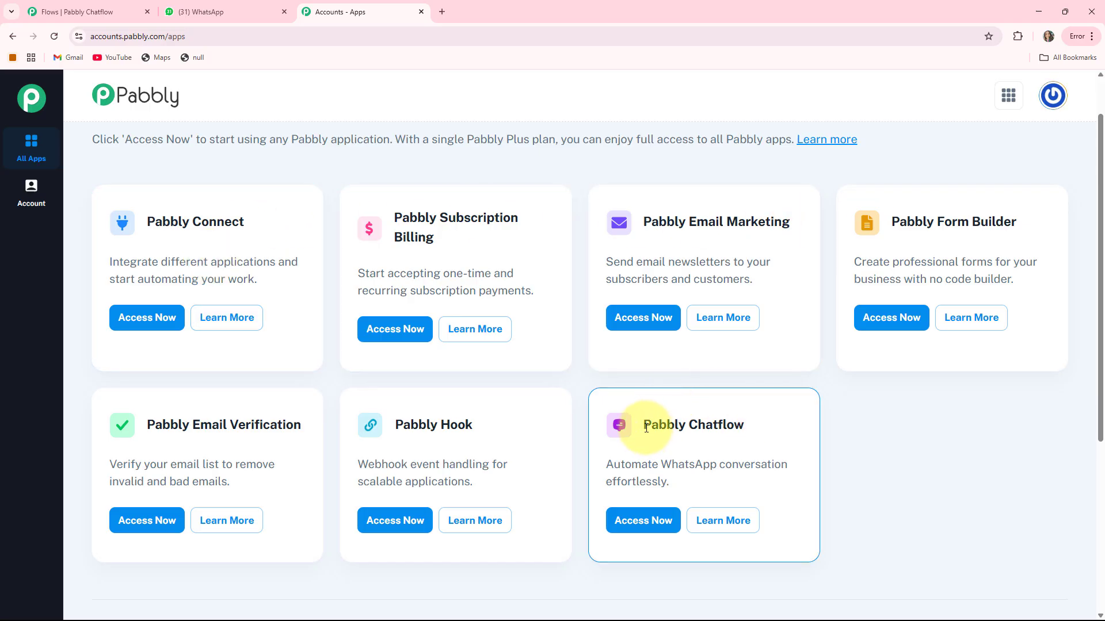
drag(645, 428, 782, 425)
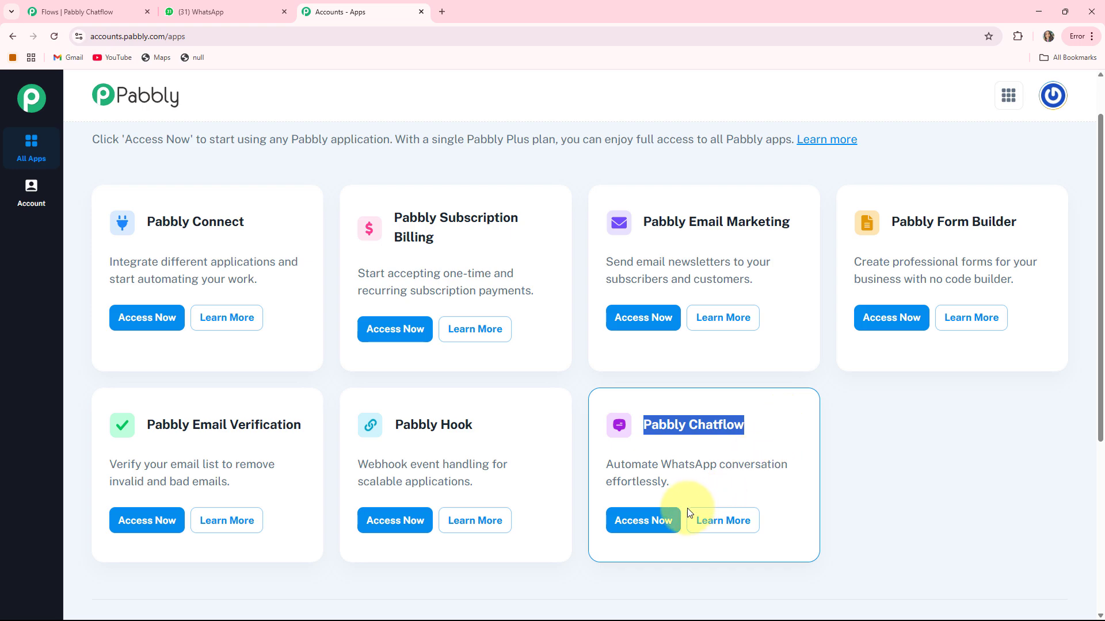
click(633, 520)
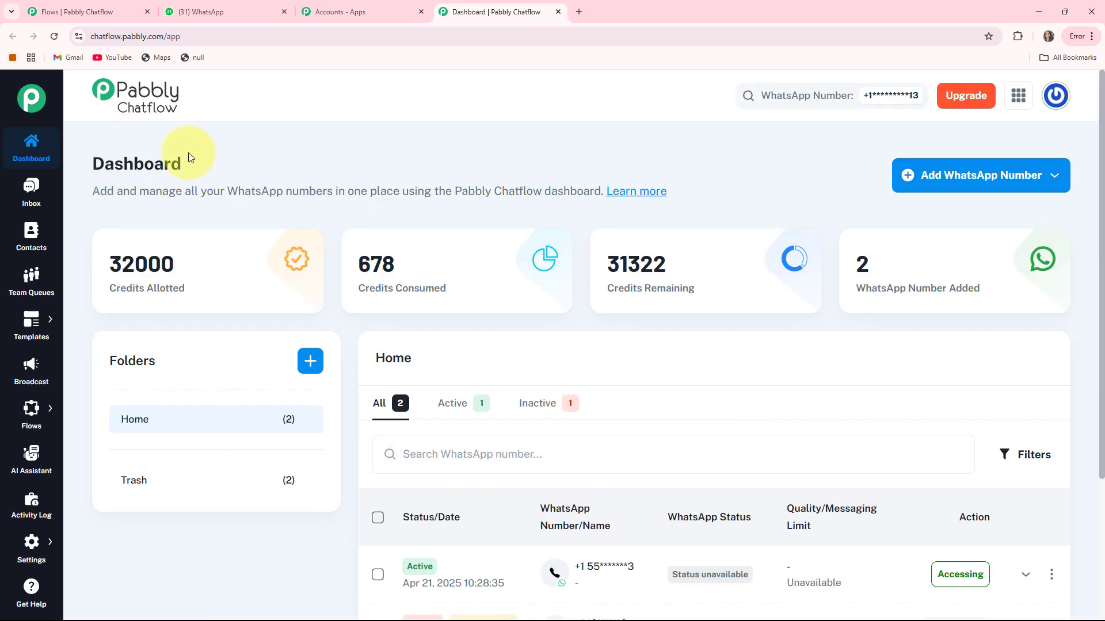
Review the dashboard's credits allotted, consumed (678) and remaining (31322).
triple_click(123, 290)
triple_click(419, 291)
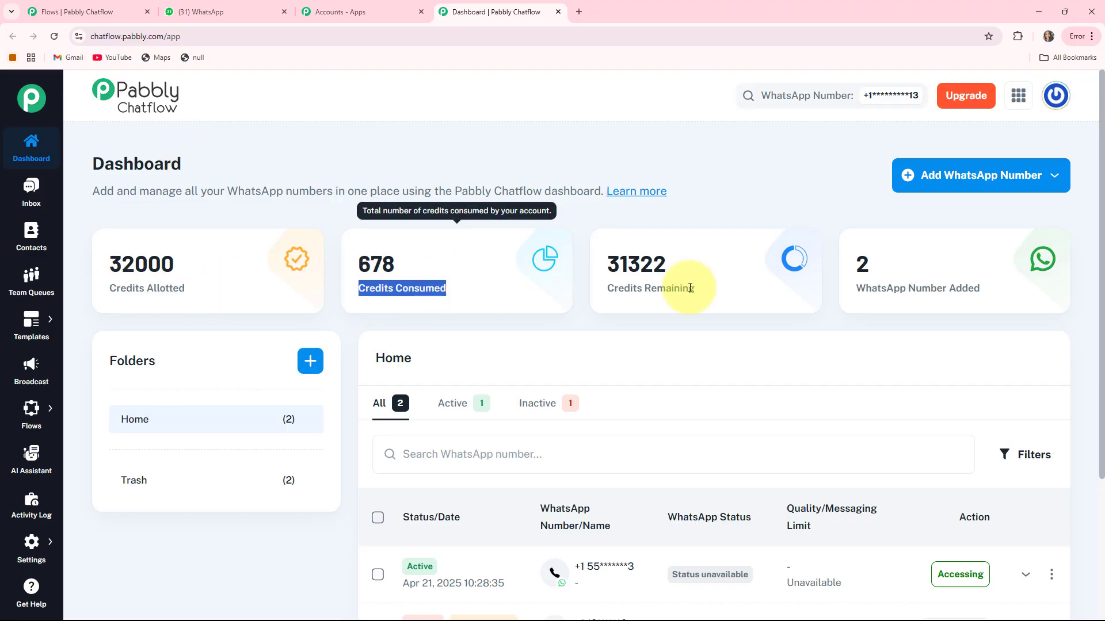
drag(598, 291, 789, 291)
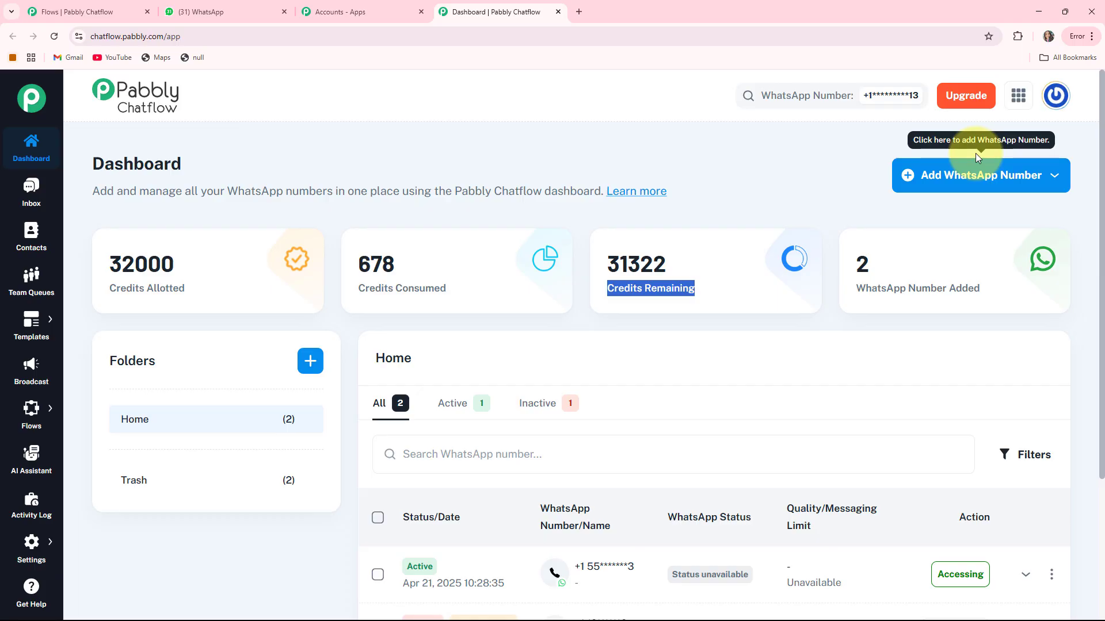
Look at the options for adding a WhatsApp number, including the manual token method.
click(1033, 184)
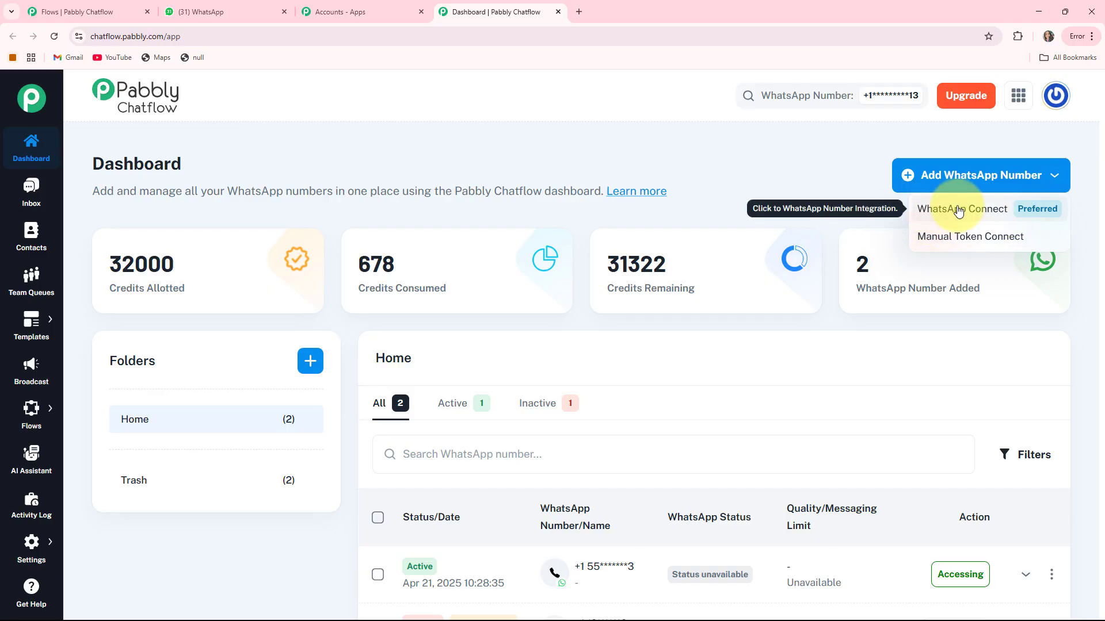
click(970, 244)
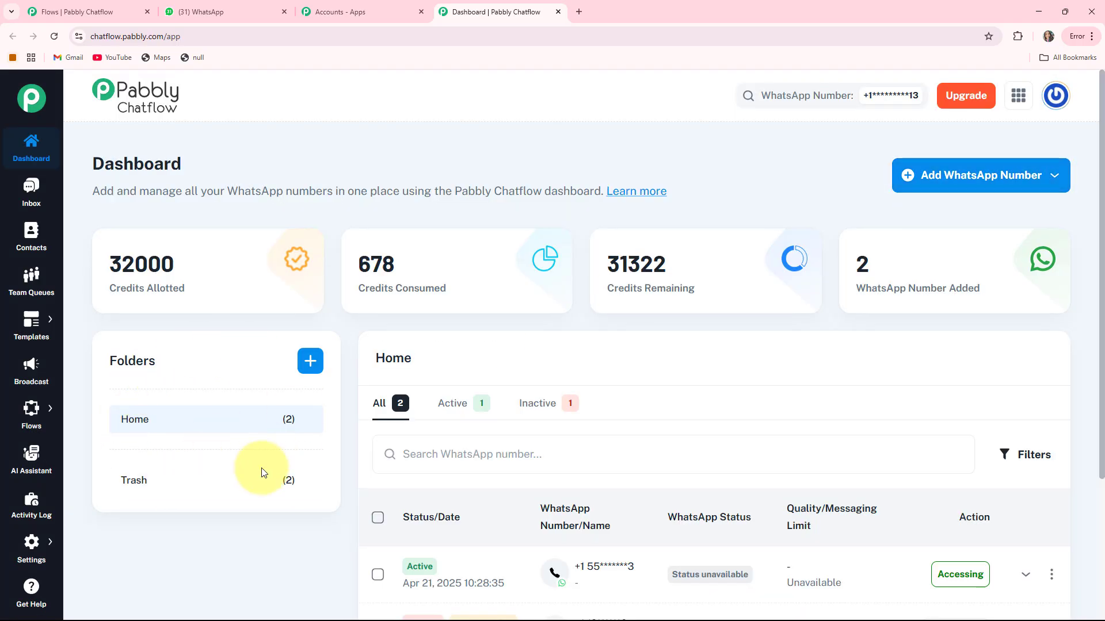
scroll(690, 334, down, 3)
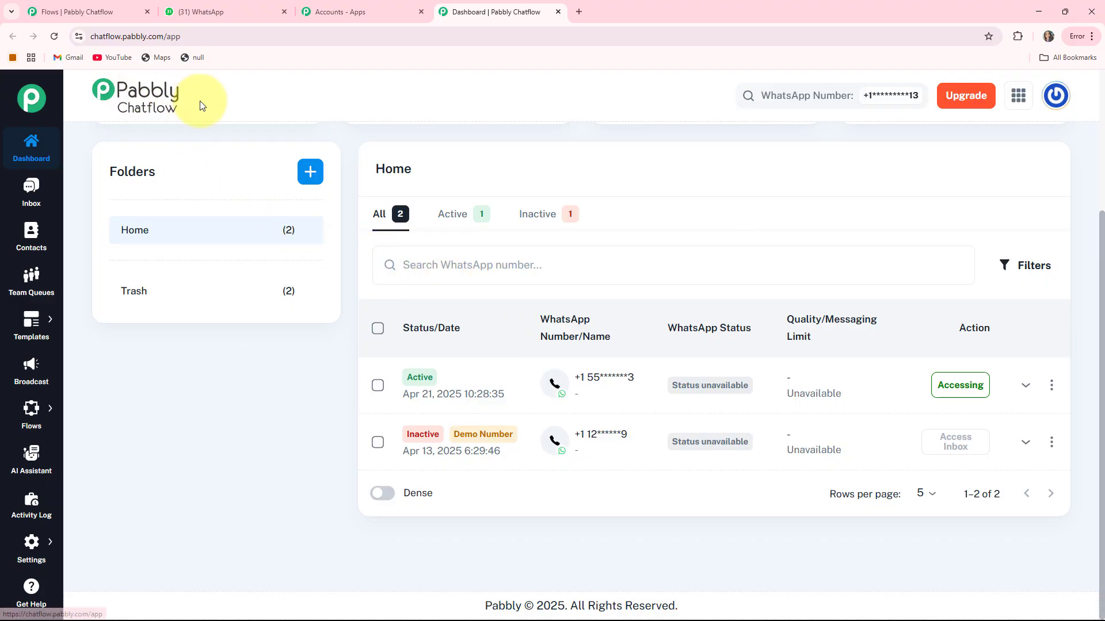
scroll(208, 104, up, 3)
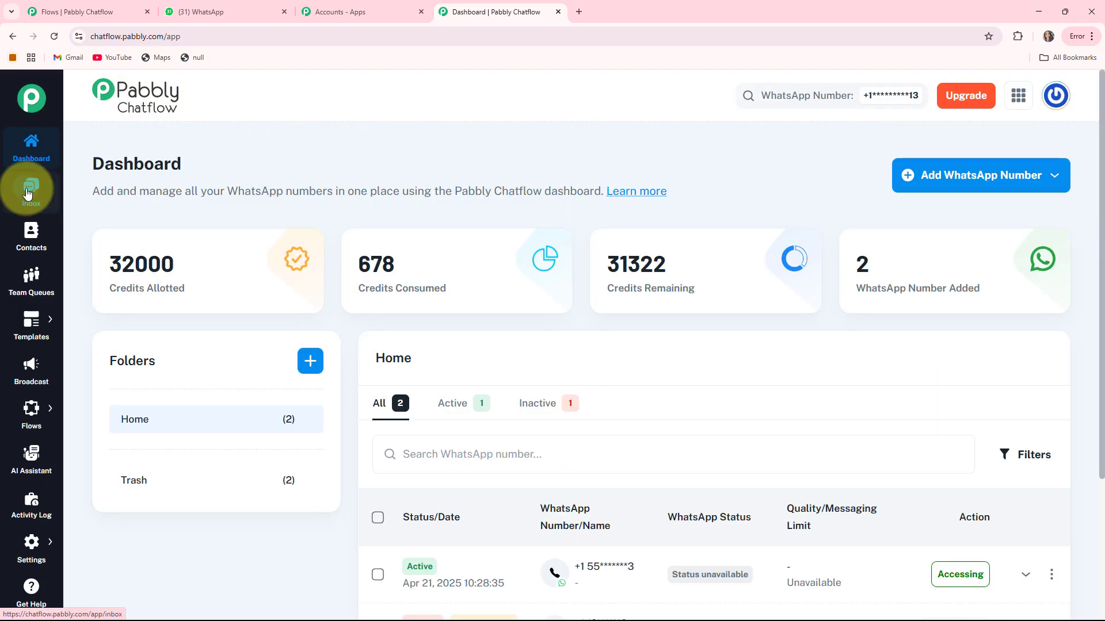
View the test chat in Inbox, then the Contacts, Team Queues, Templates and Broadcast pages.
click(27, 193)
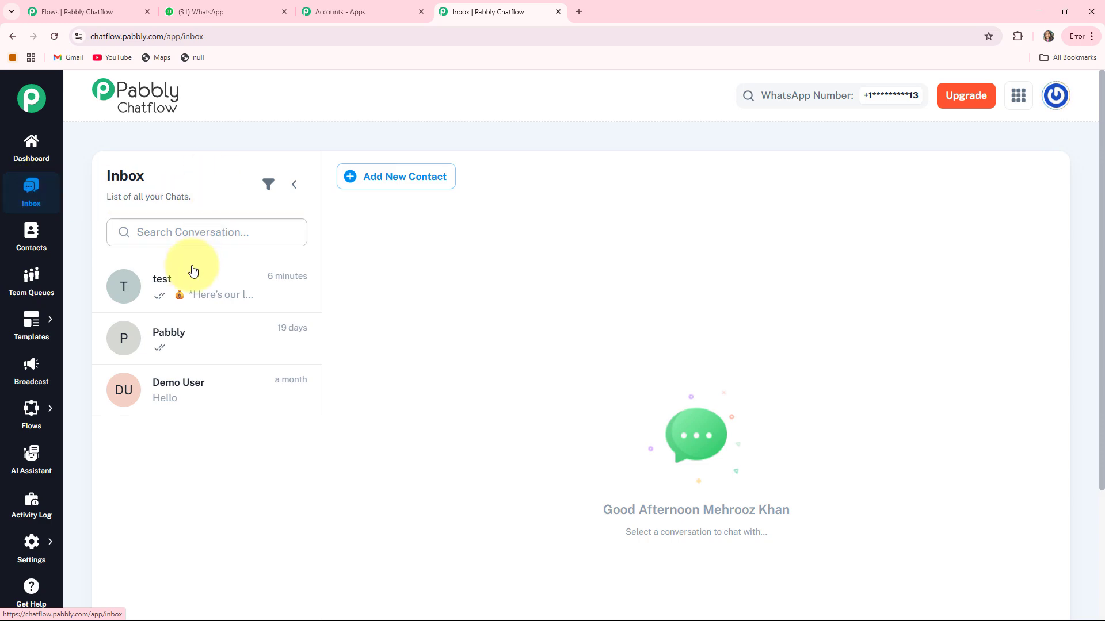
click(181, 297)
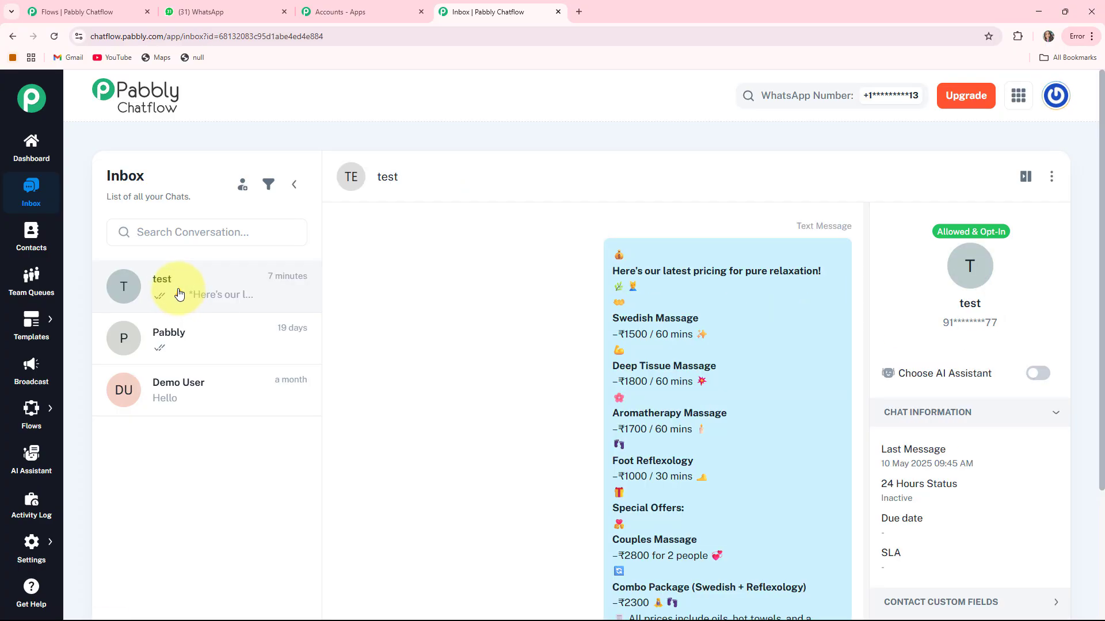
click(31, 236)
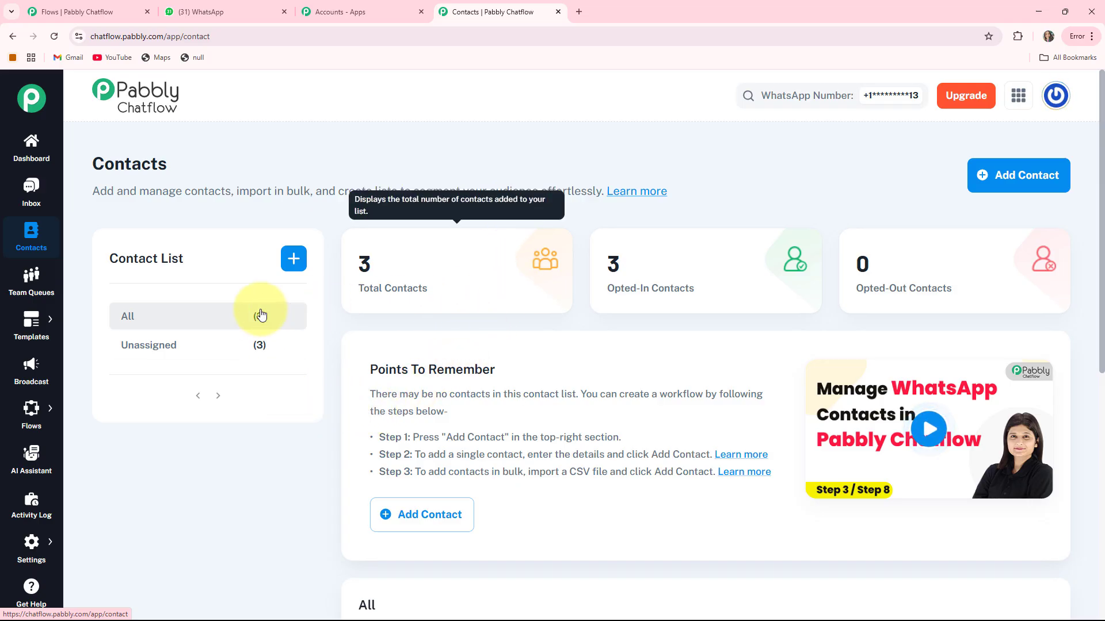
click(31, 282)
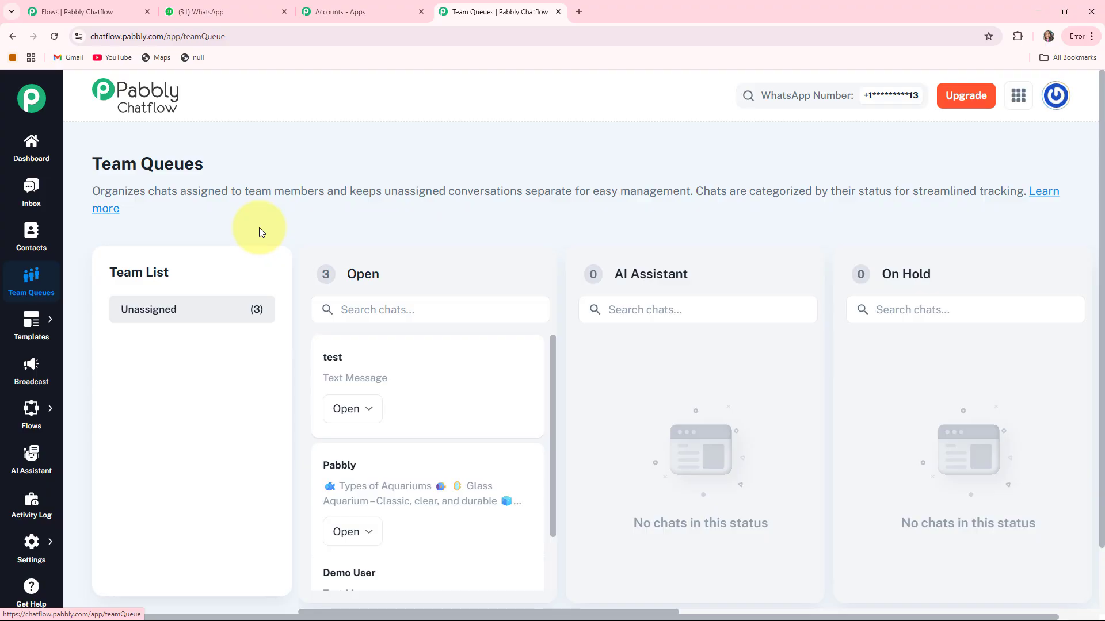
click(33, 322)
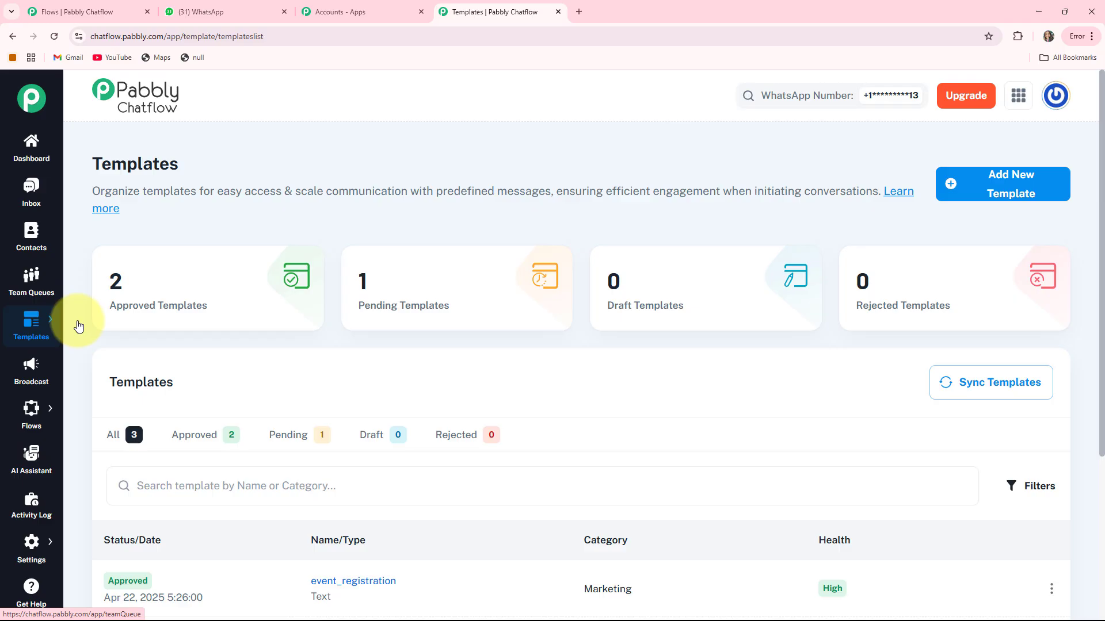
click(36, 370)
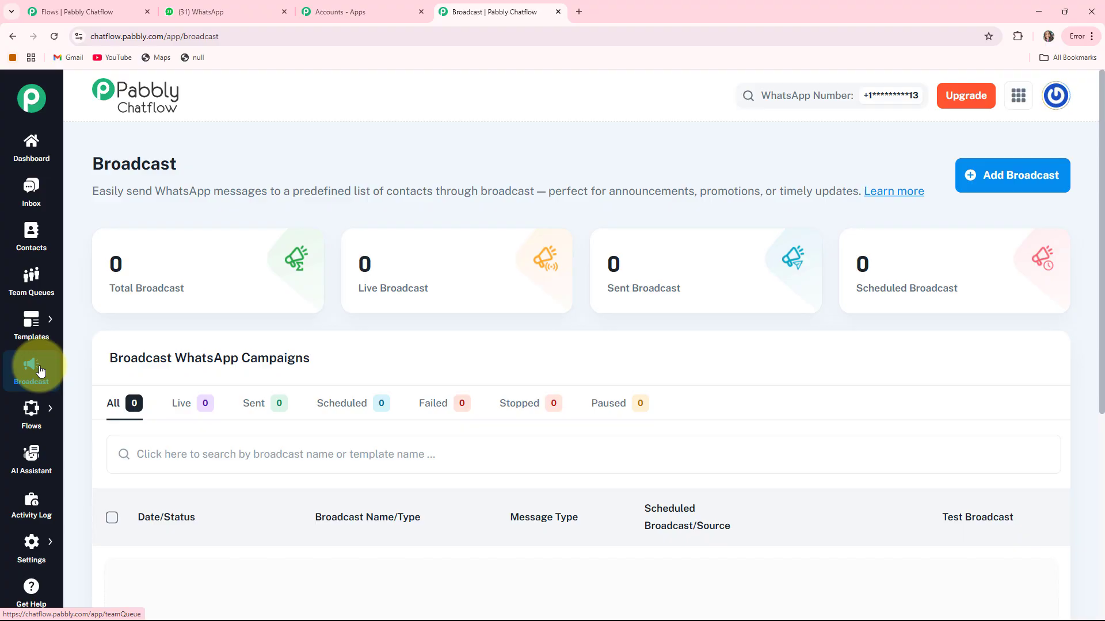
Go to Flows > Flows and add a new flow in the Flow Builder.
mouse_move(31, 412)
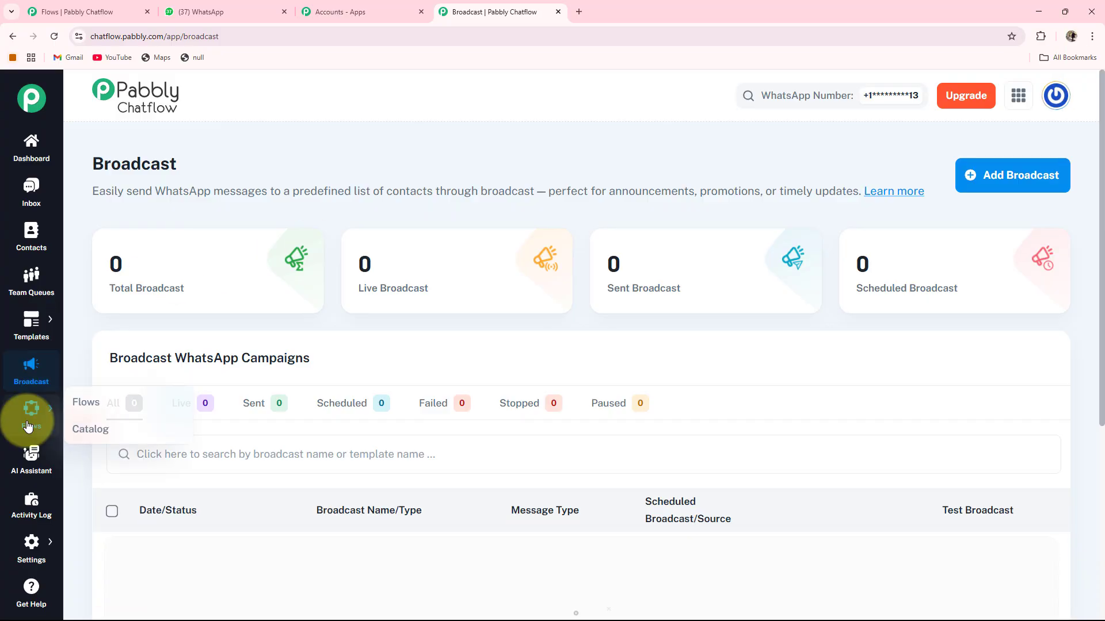
click(75, 409)
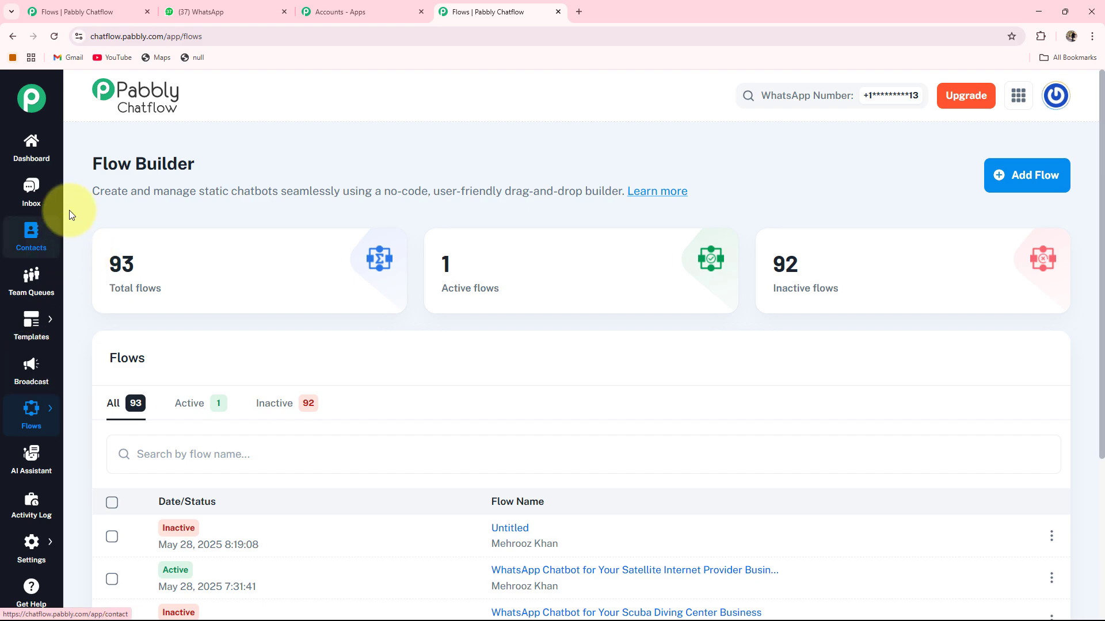
scroll(178, 276, down, 2)
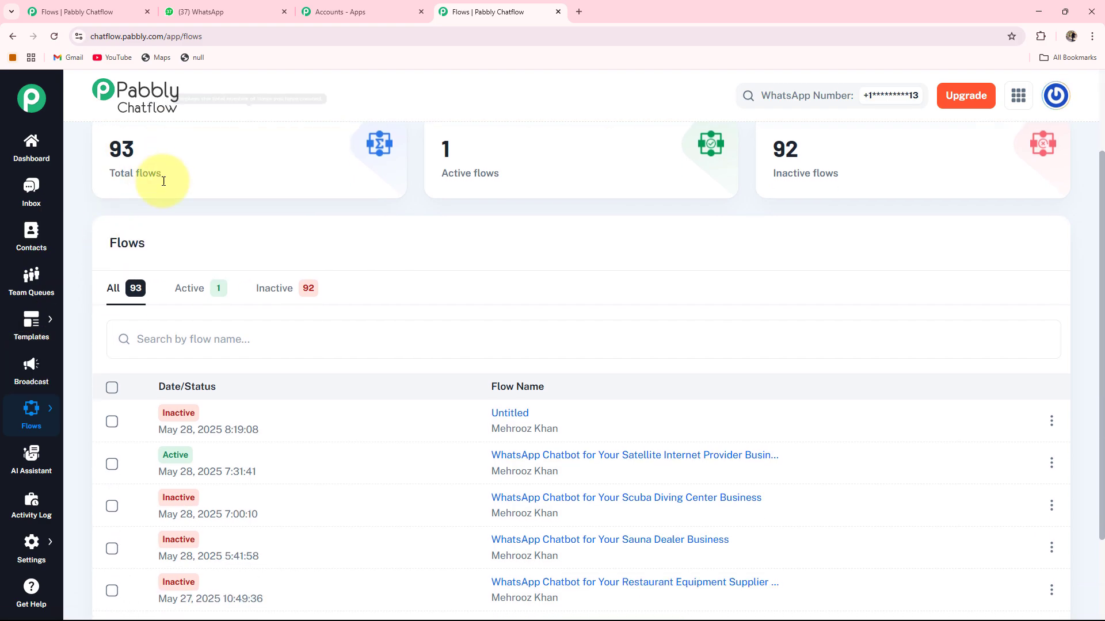
scroll(382, 278, up, 2)
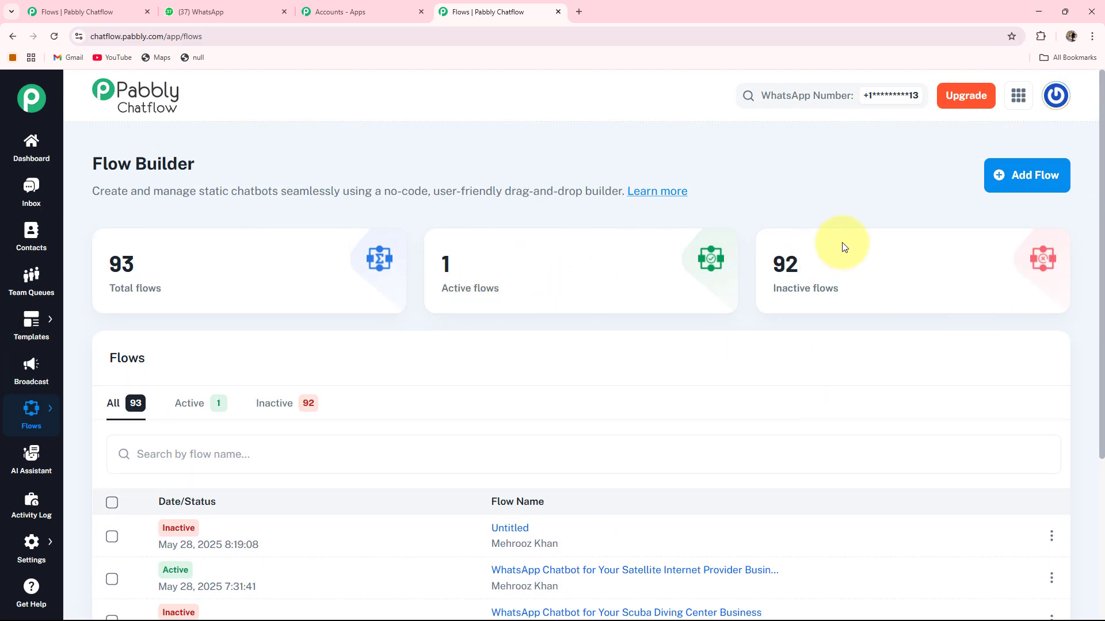
click(1021, 169)
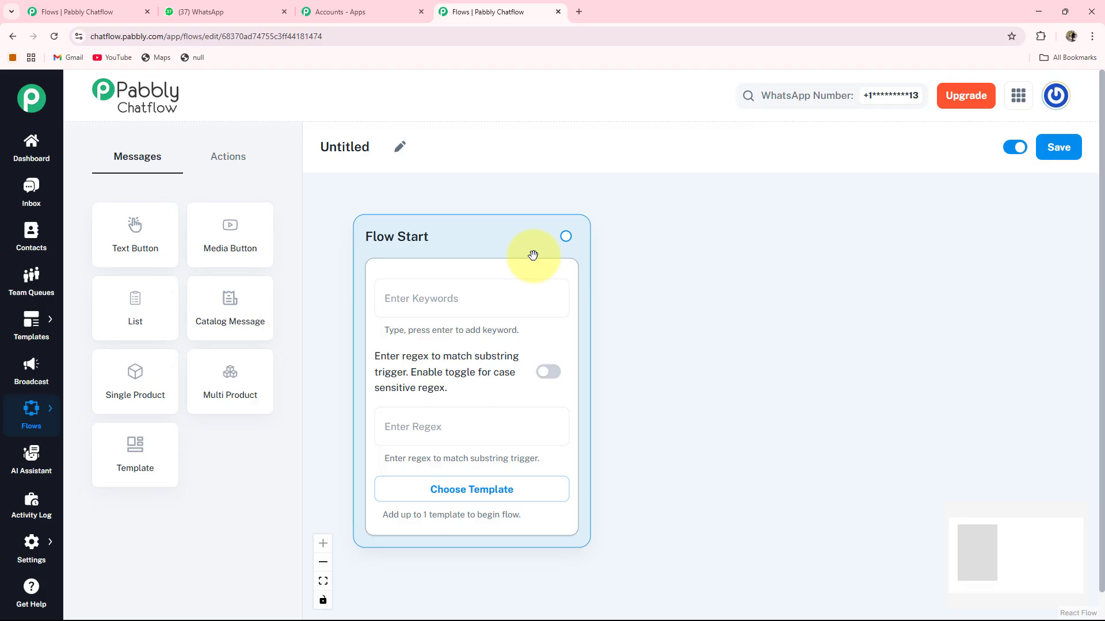
Name the Untitled flow 'WhatsApp Chatbot for Your Satellite Internet Provider Business' and save the update.
click(400, 145)
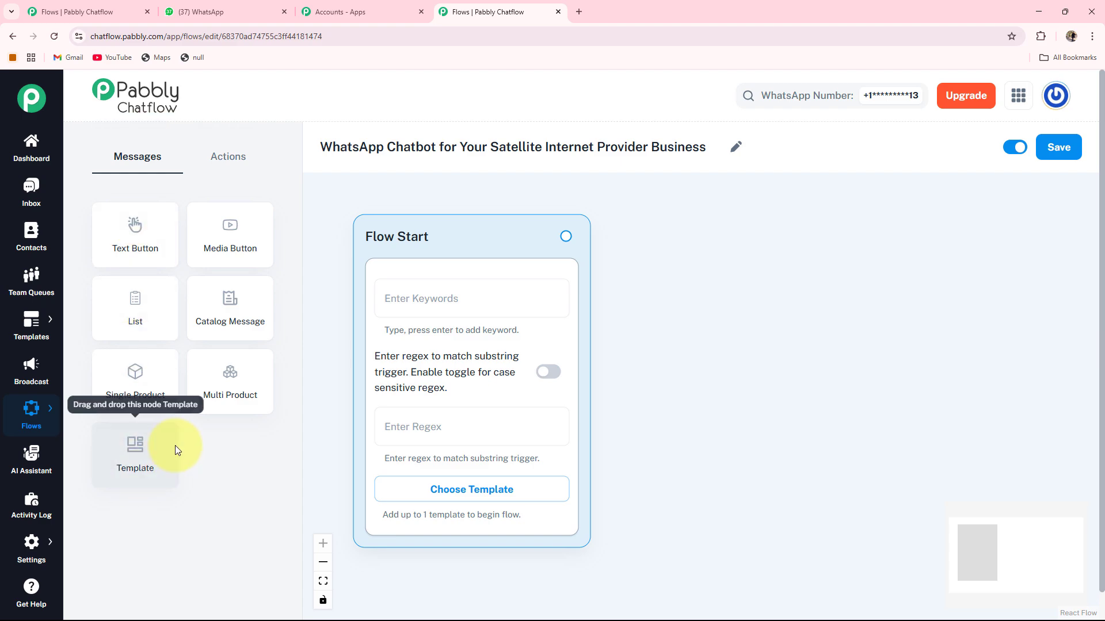
click(221, 160)
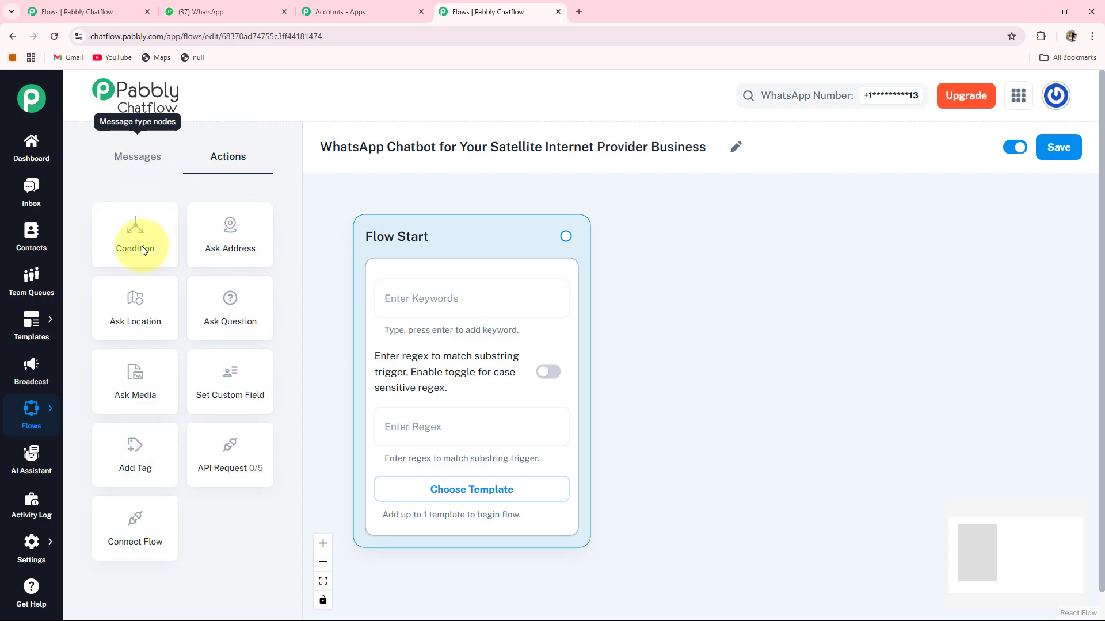
click(124, 159)
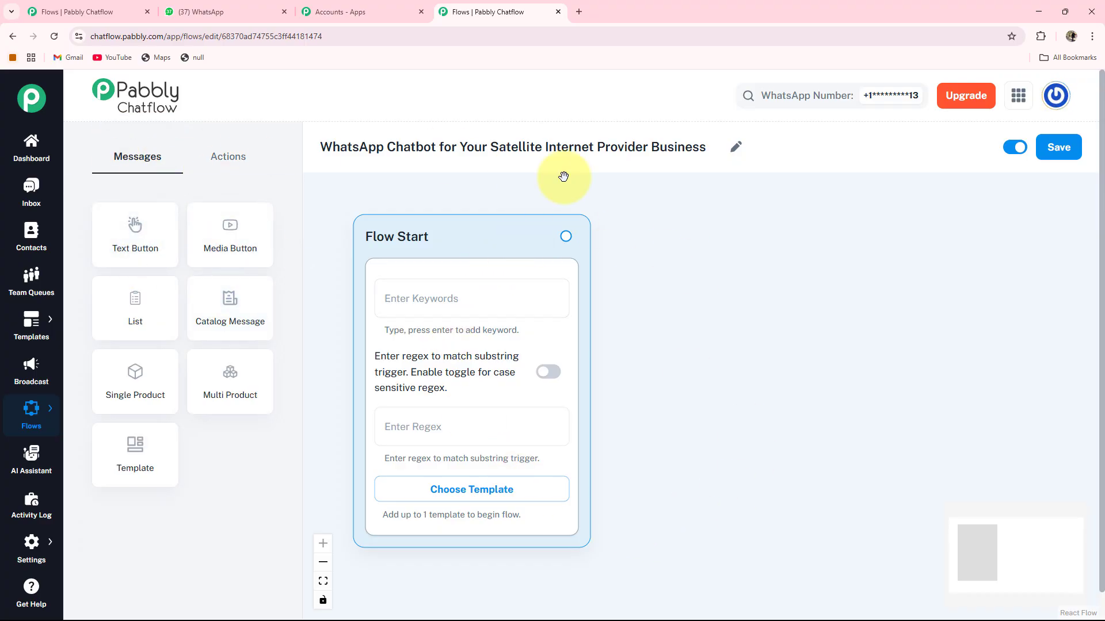
click(1059, 148)
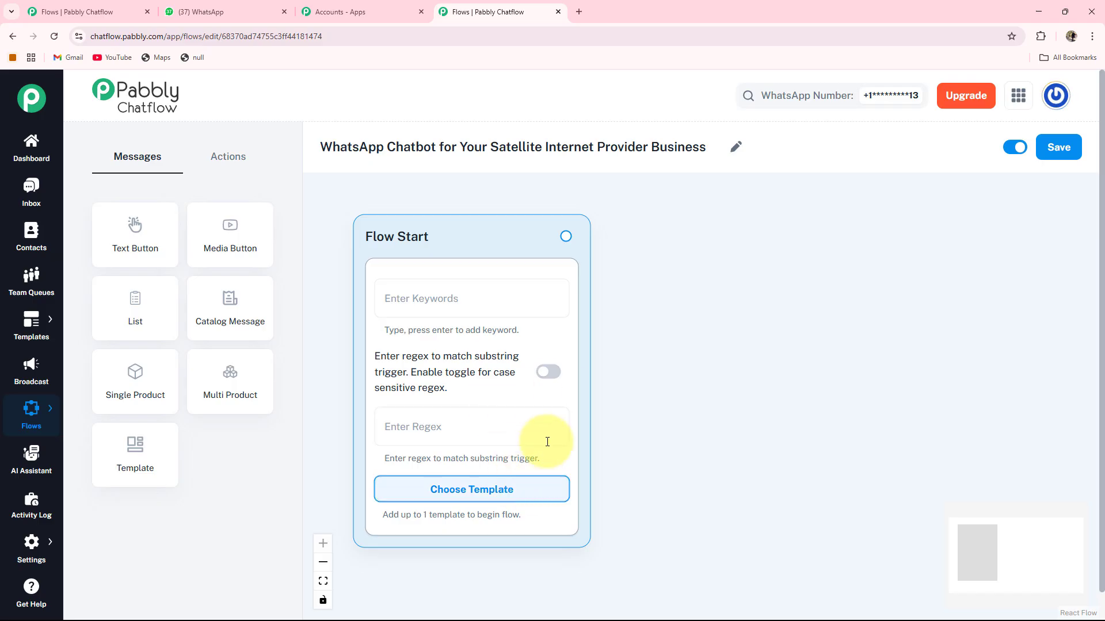
Skip the approved template and enter [\s\S]+ as the Flow Start regex trigger.
click(478, 491)
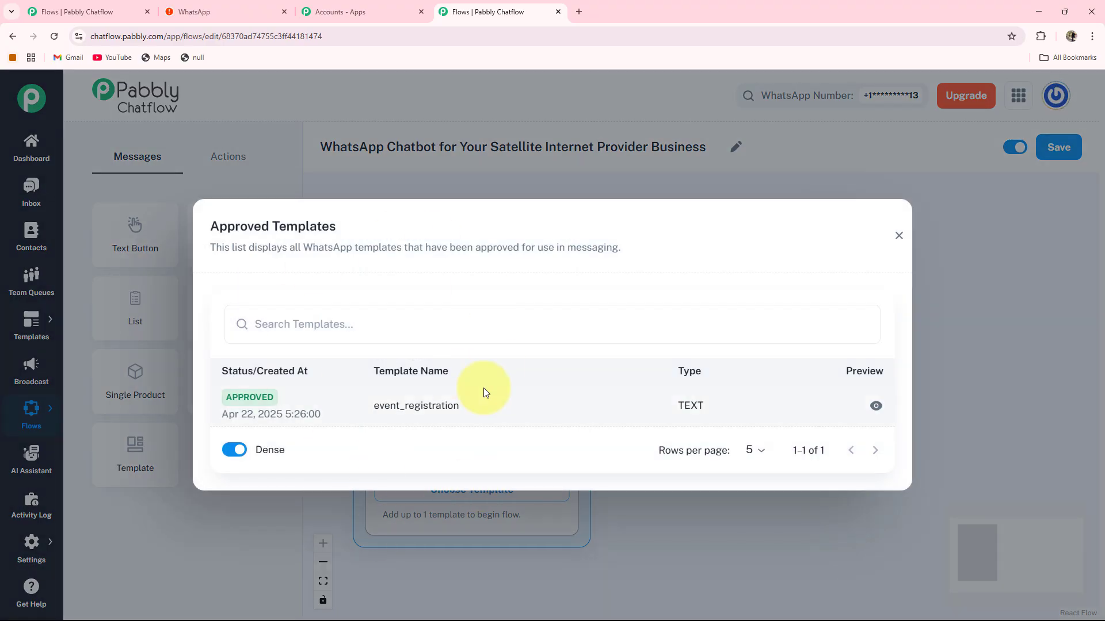
click(899, 235)
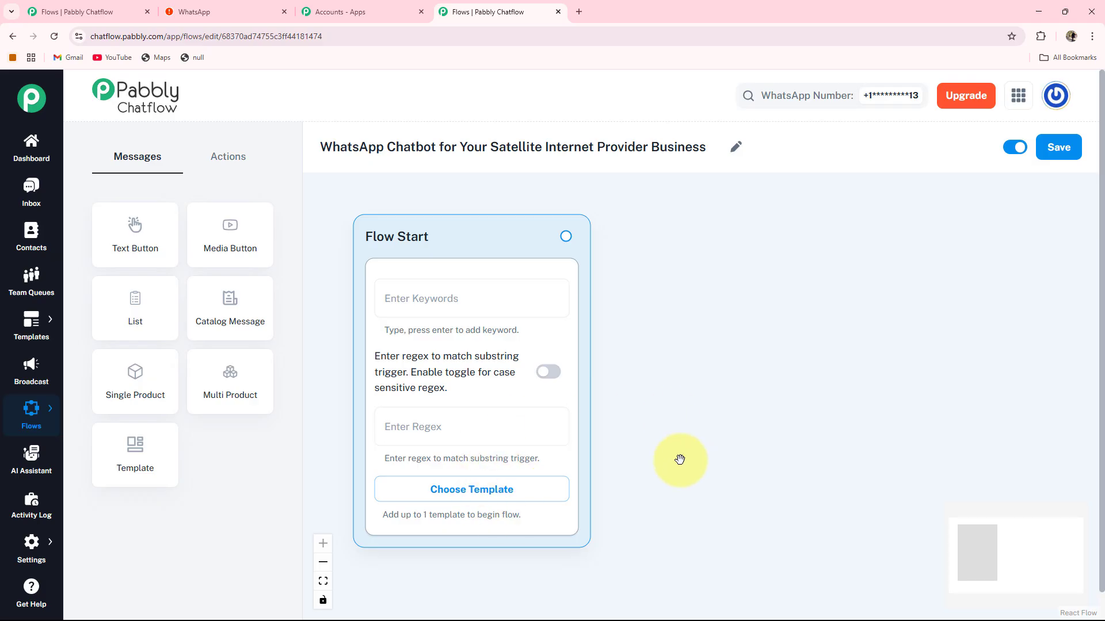
drag(679, 455, 668, 433)
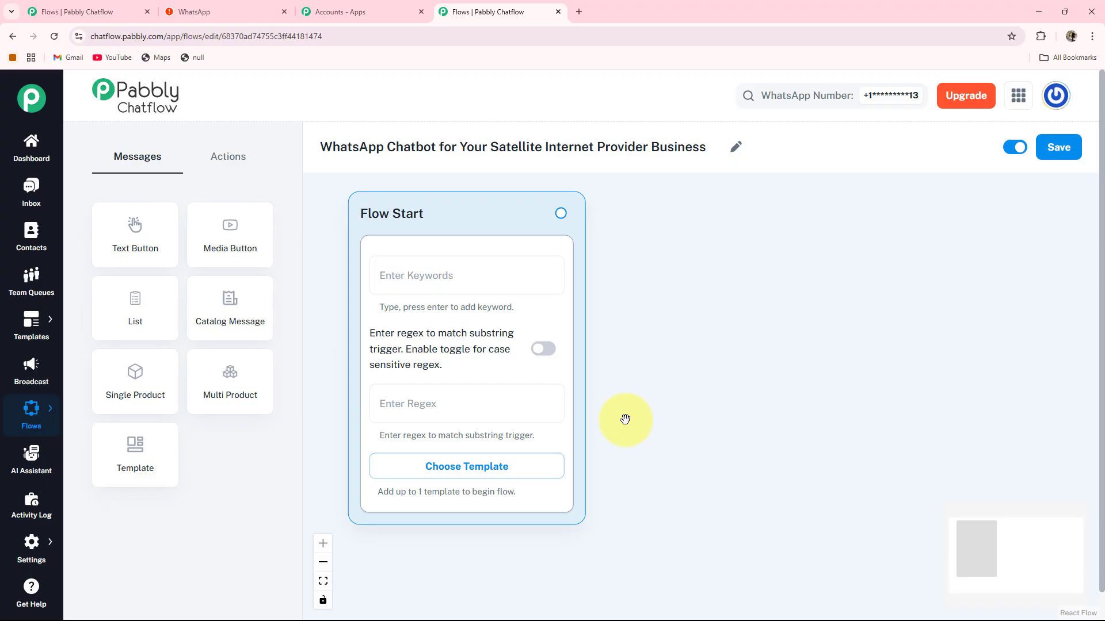
click(394, 407)
text([\s\S]+)
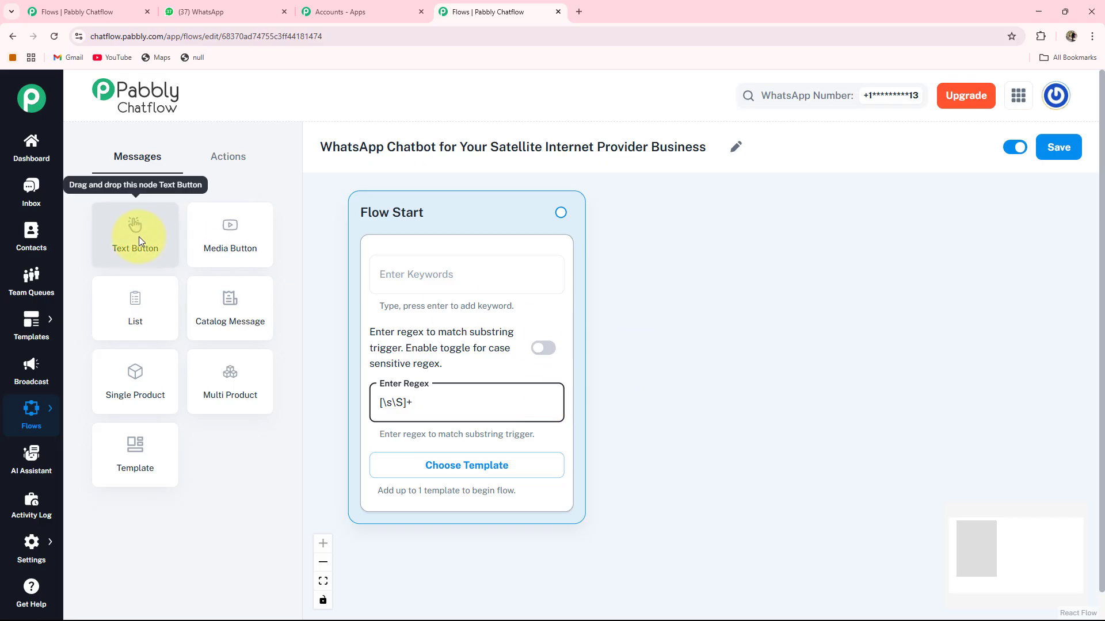
Add a text Message node beside Flow Start containing the welcome message.
click(137, 236)
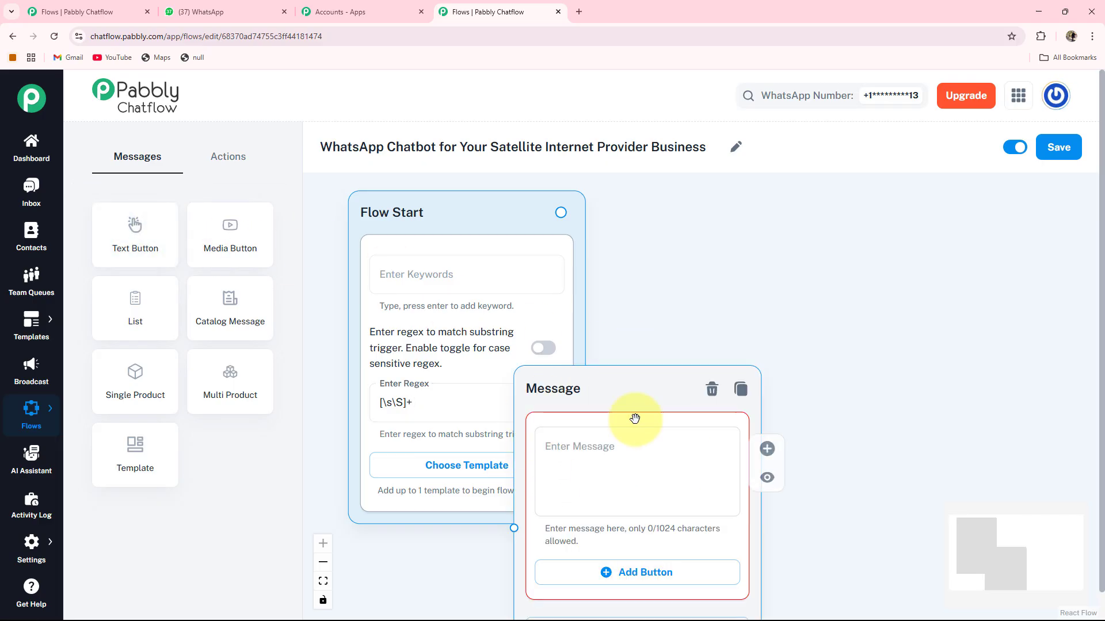
drag(585, 400, 752, 240)
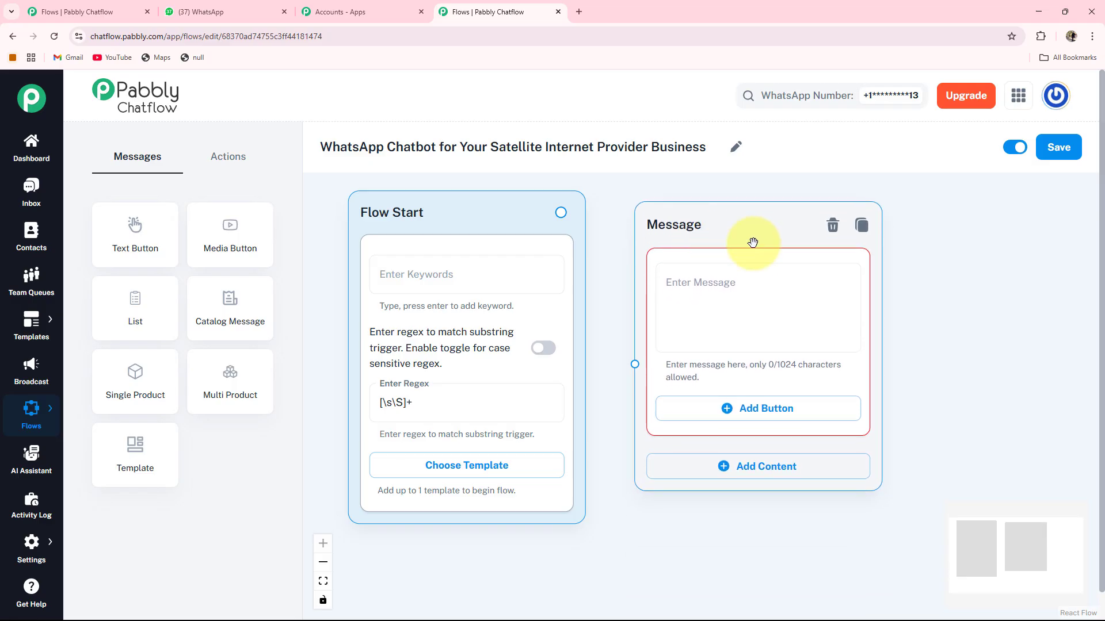
click(642, 286)
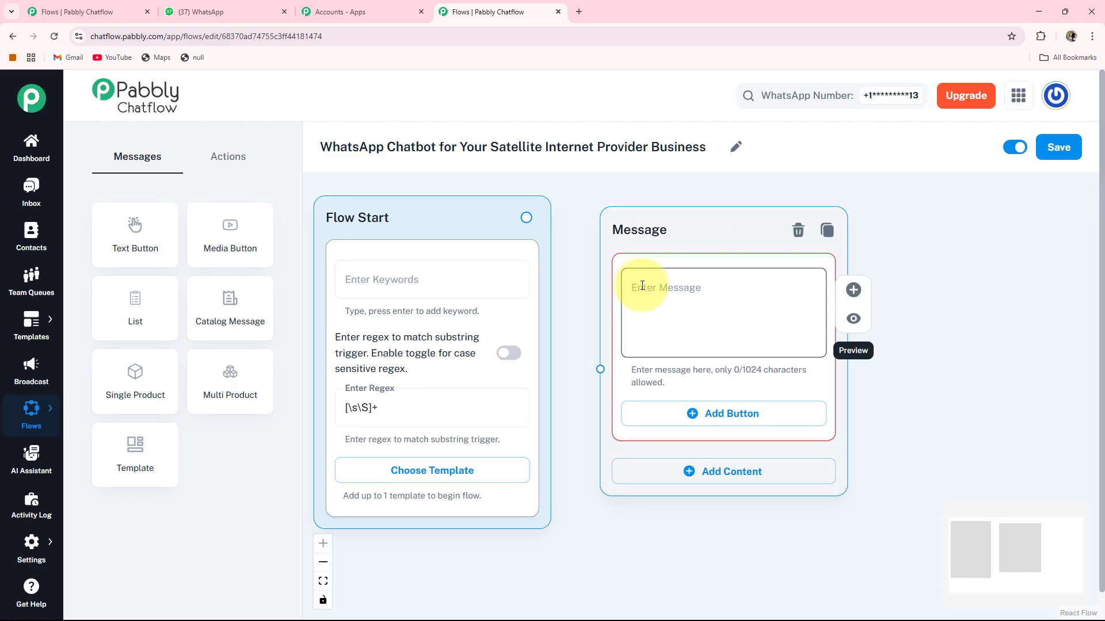
key(ctrl+v)
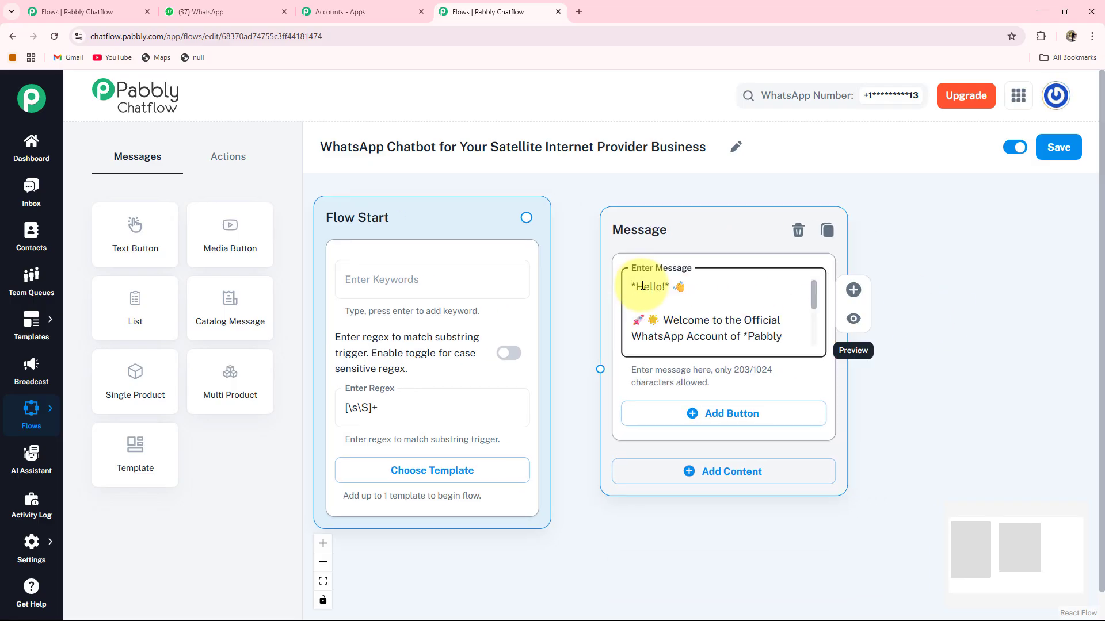
key(Down)
key(Down)
key(Down)
key(Down)
key(Down)
key(Down)
key(Down)
key(Down)
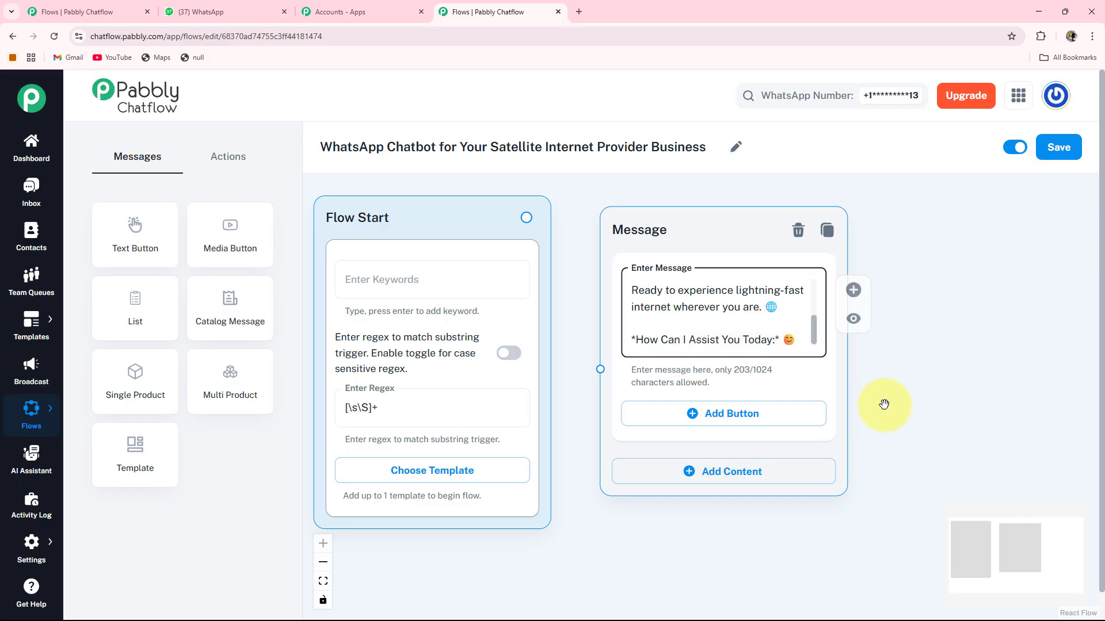
drag(919, 431, 880, 422)
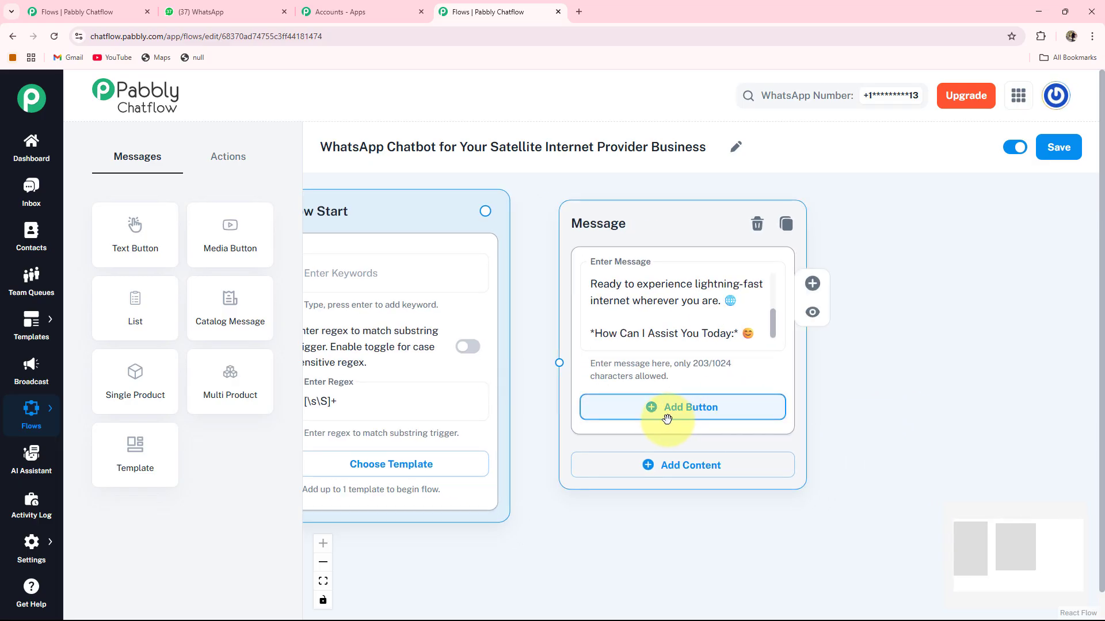
Add reply buttons labelled Easy Plan Upgrades and Outage Notification to the welcome message.
click(701, 411)
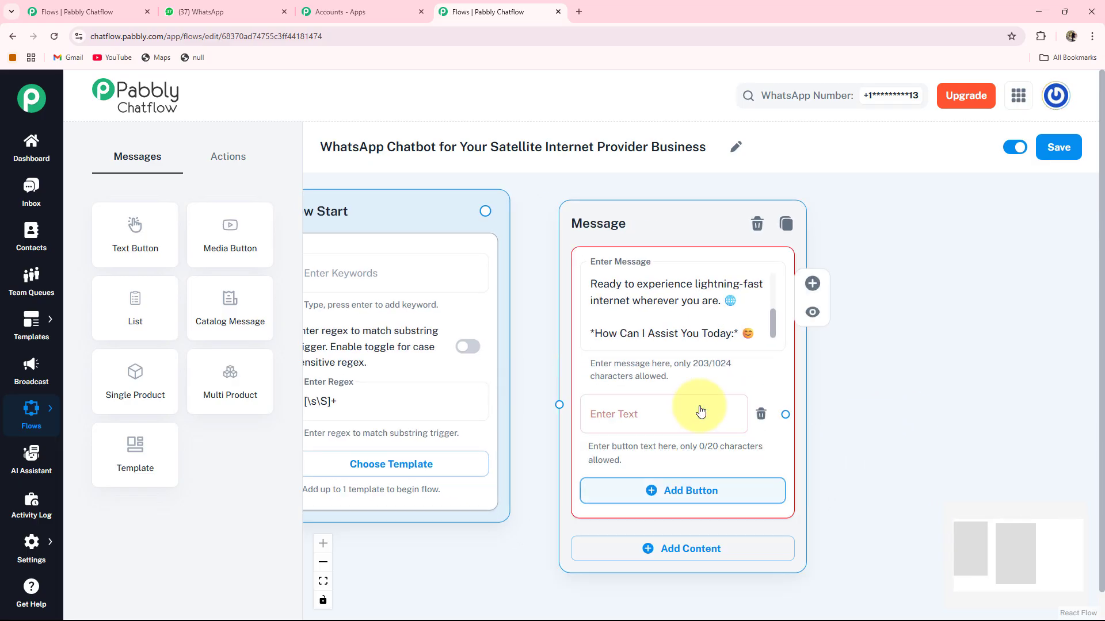
click(618, 421)
text(Easy Plan Upgrades🔄)
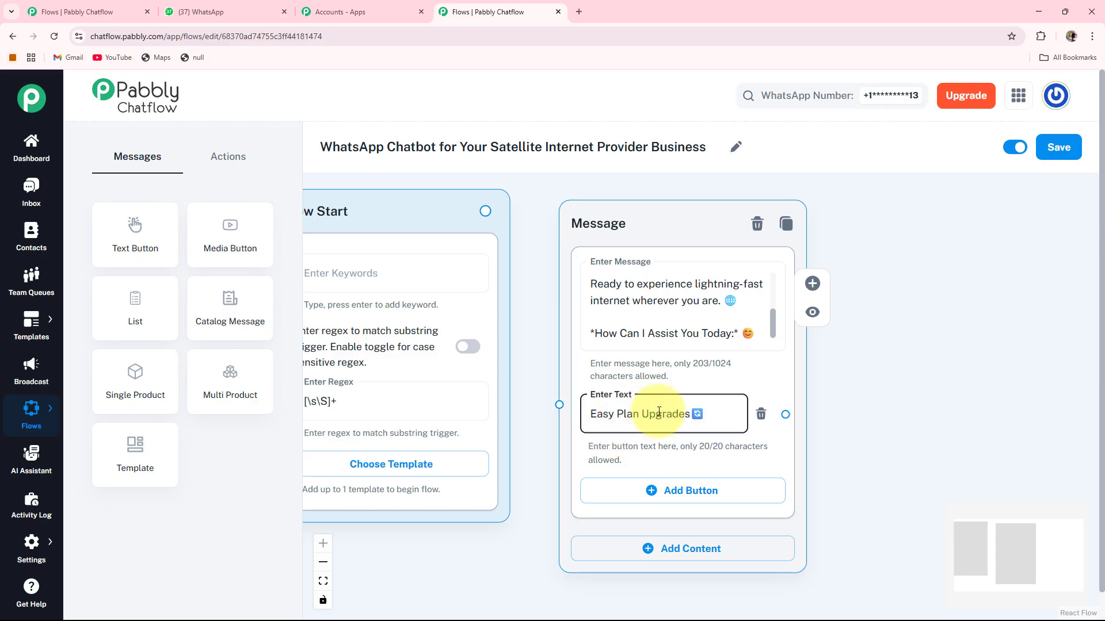
scroll(580, 410, down, 1)
click(580, 410)
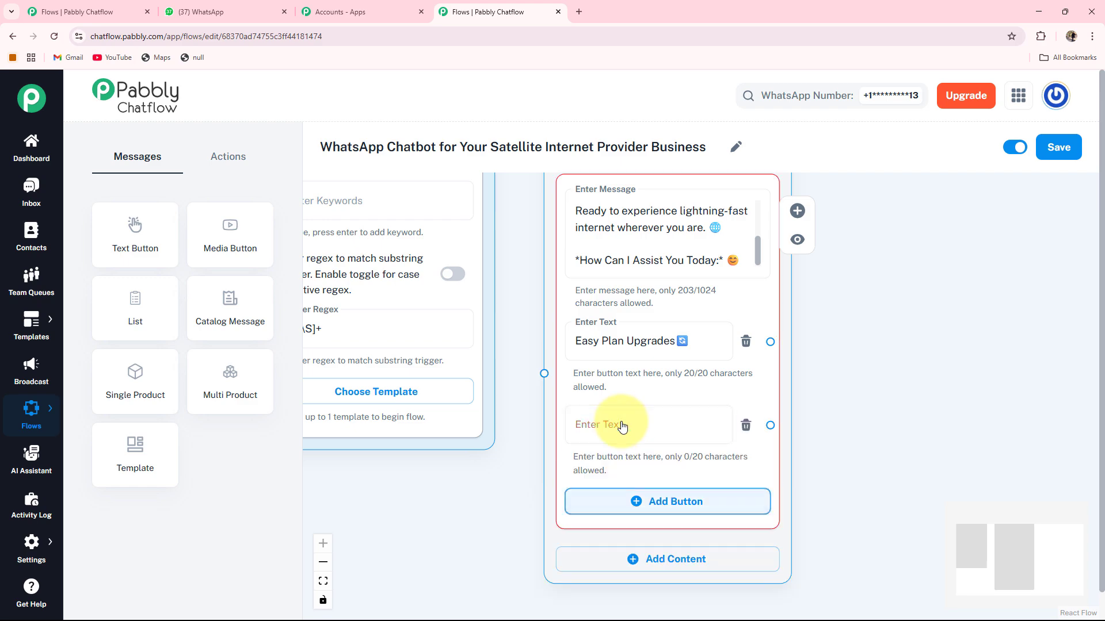
click(621, 426)
text(Outage Notification⚡)
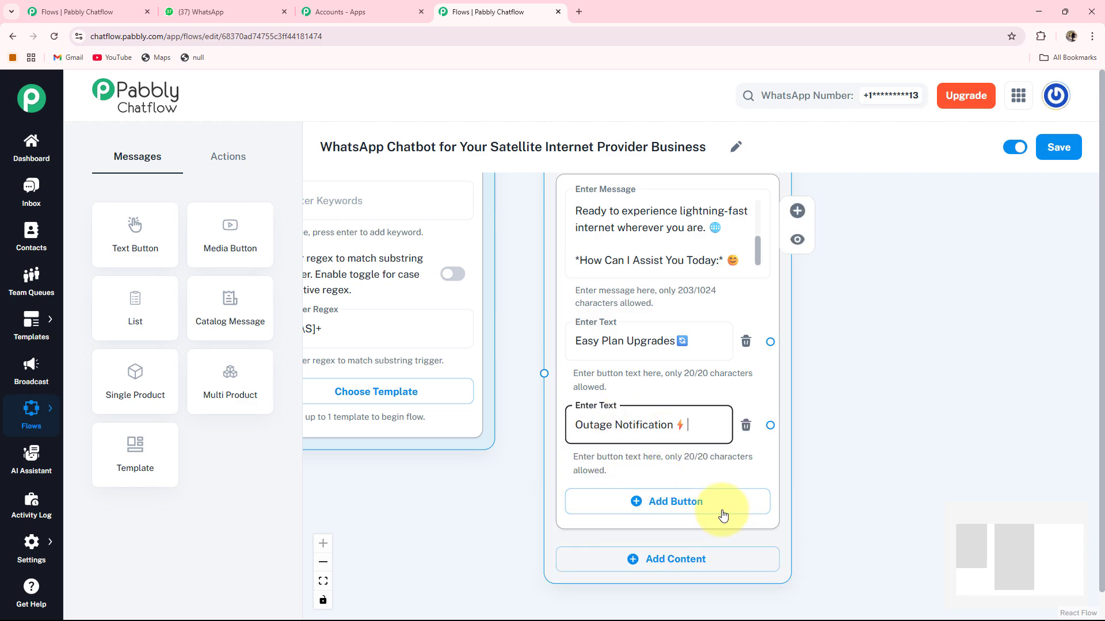
Add a third reply button labelled Contact Us📞.
click(685, 505)
click(685, 507)
text(Contact Us📞)
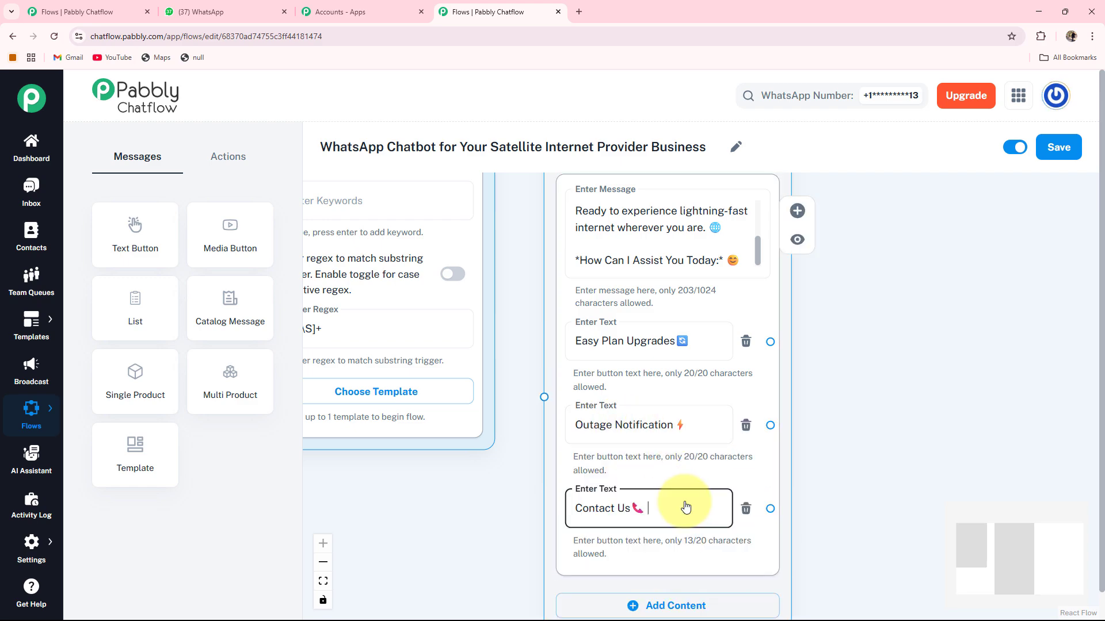
scroll(684, 506, down, 1)
drag(510, 516, 498, 514)
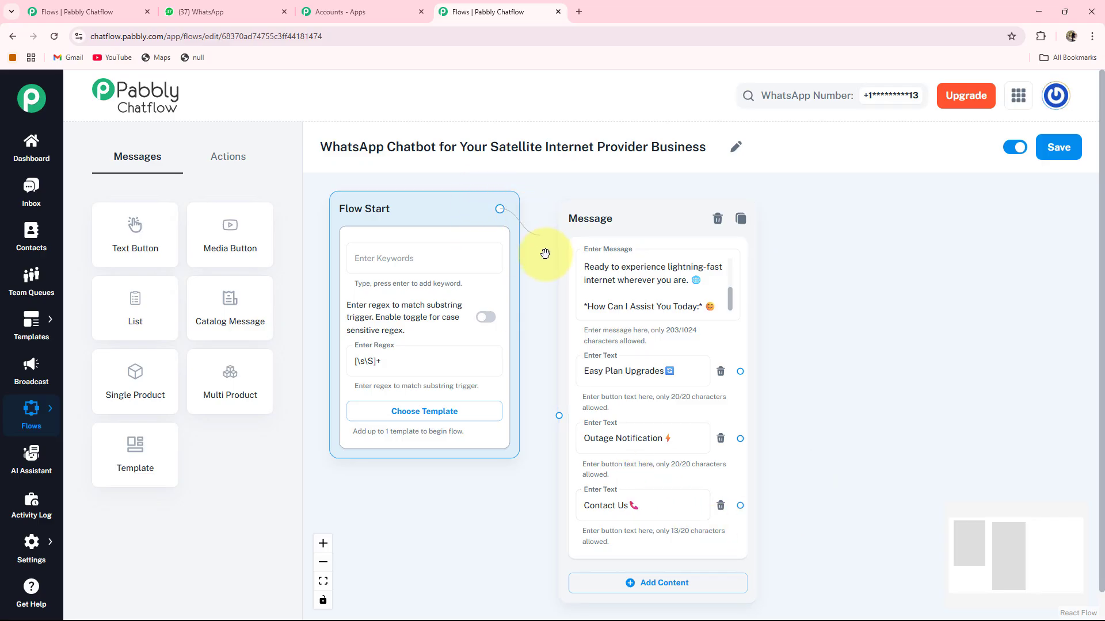
Link Flow Start to the welcome message and switch case-sensitive regex matching off.
drag(550, 415, 556, 415)
scroll(498, 307, up, 2)
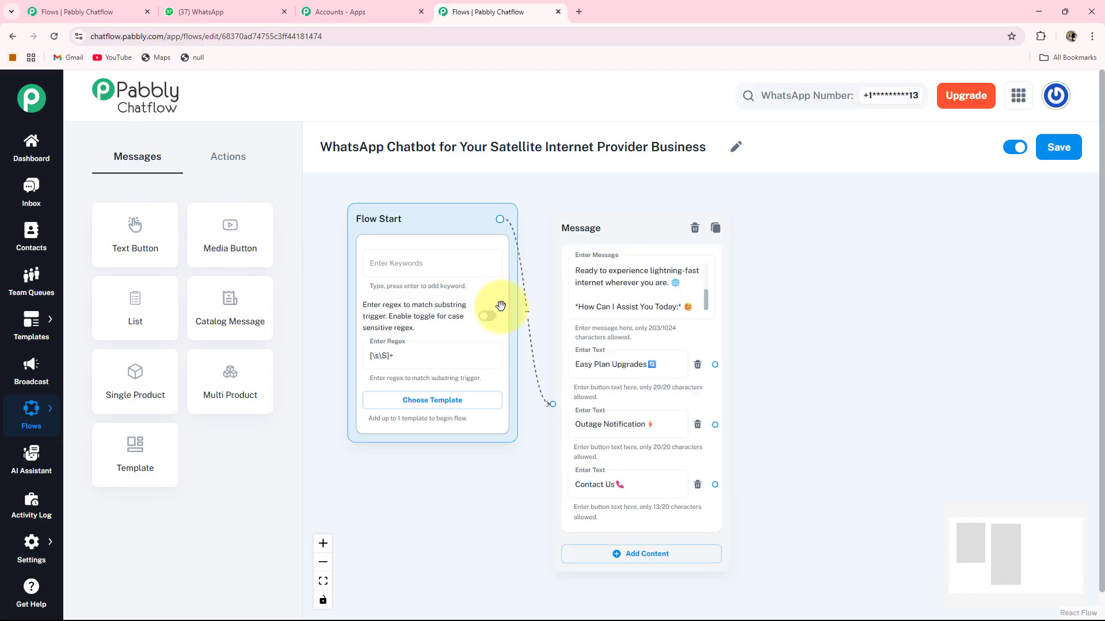
scroll(458, 539, up, 1)
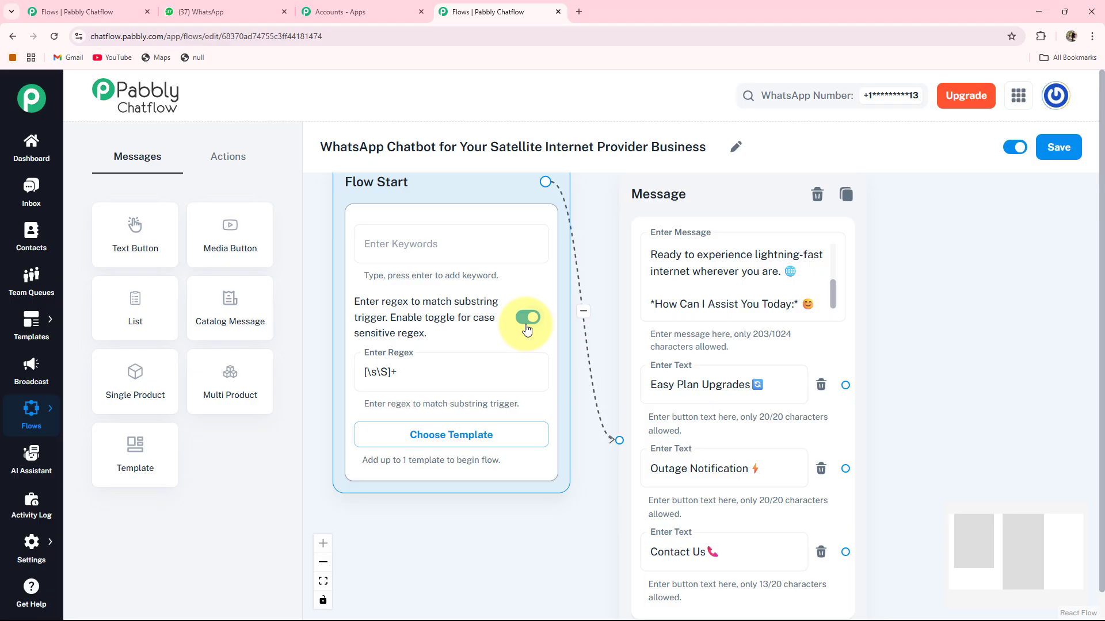
click(526, 325)
drag(552, 530, 352, 469)
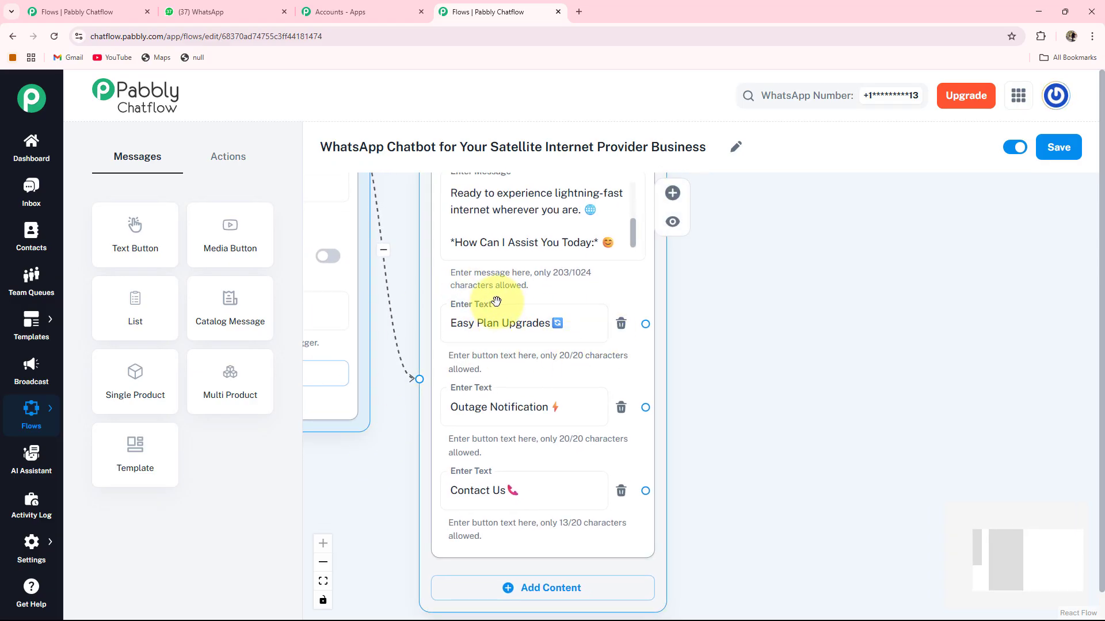
Branch Easy Plan Upgrades into a new Text + Button message with the pasted plan list.
drag(804, 365, 648, 411)
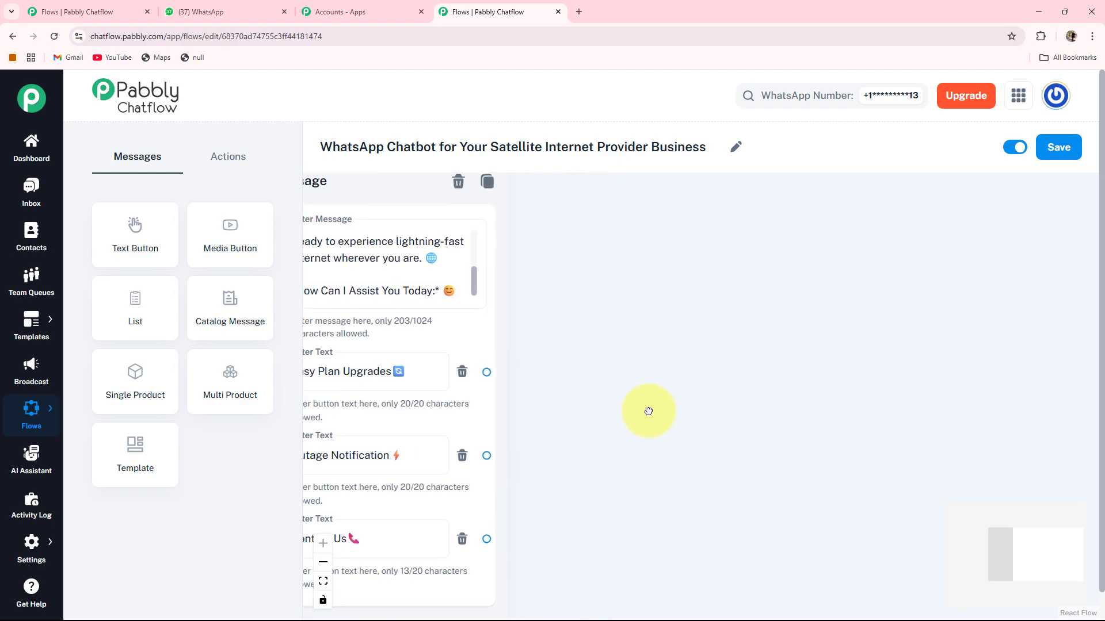
drag(499, 362, 536, 343)
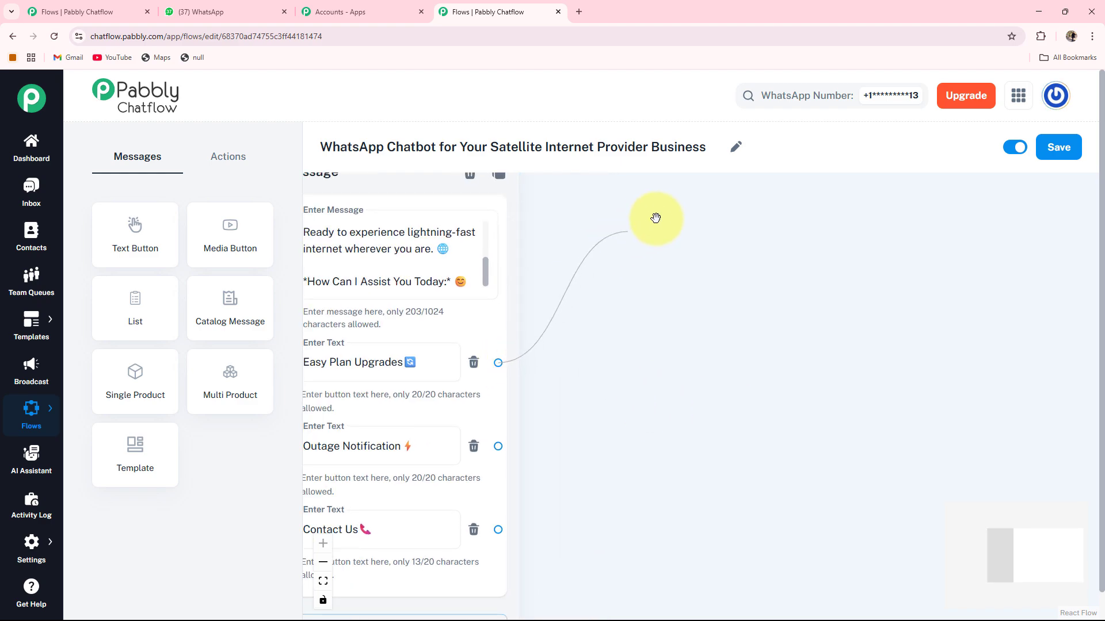
drag(657, 217, 657, 217)
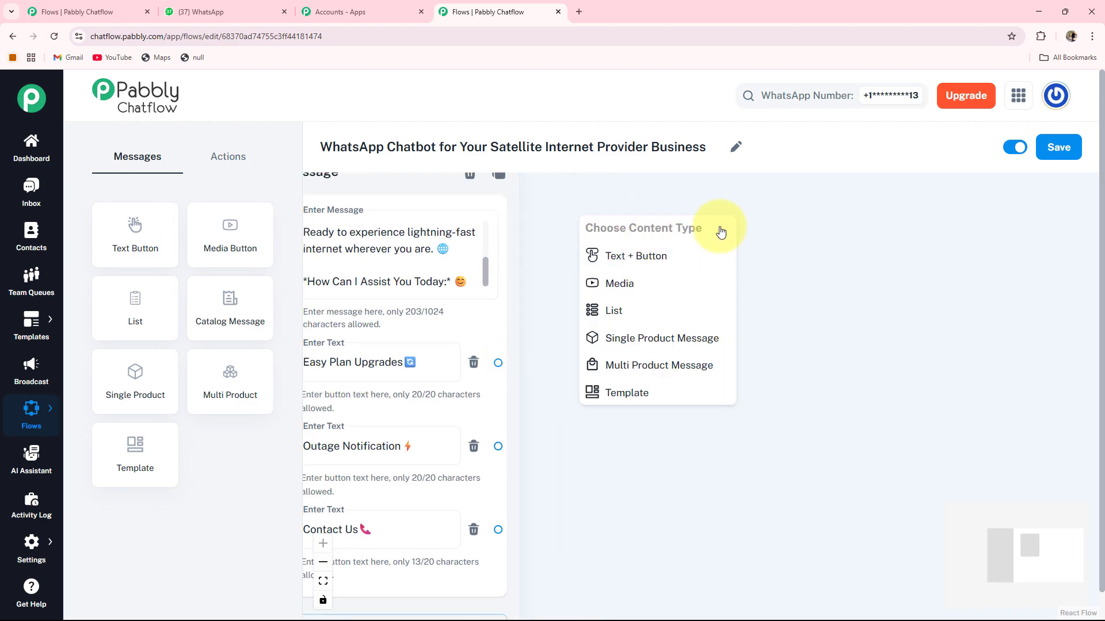
click(656, 265)
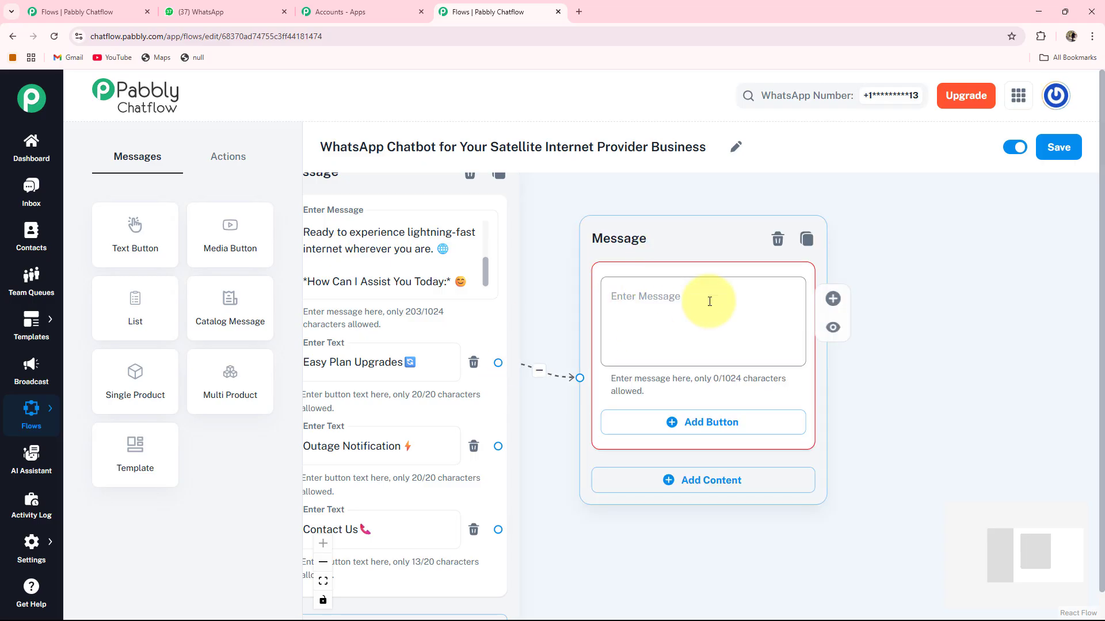
drag(678, 247, 685, 222)
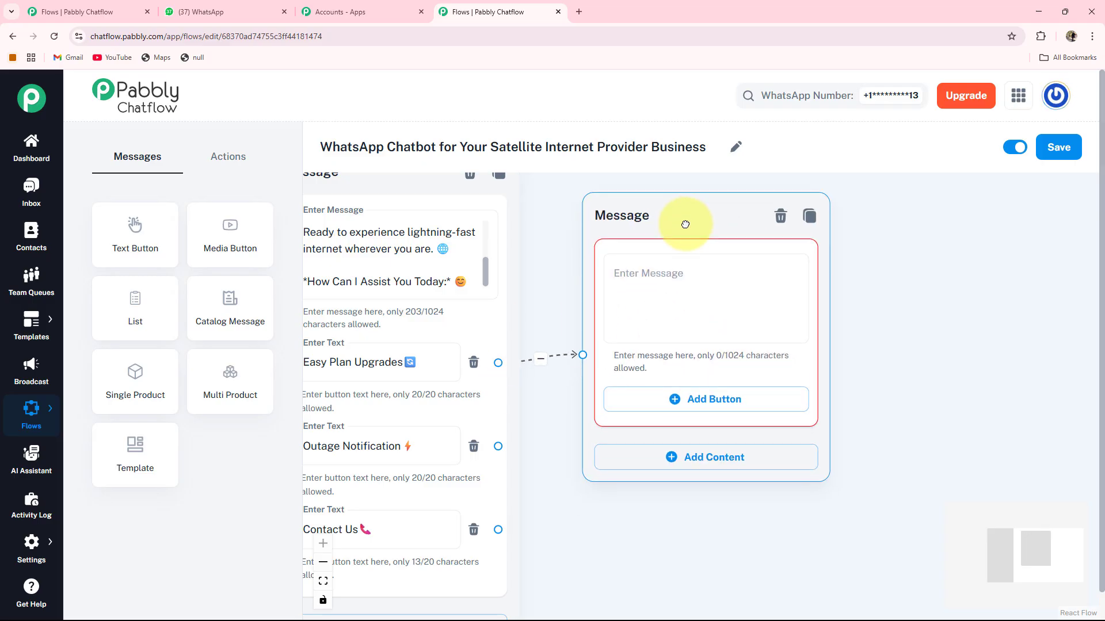
drag(982, 333, 912, 340)
click(561, 299)
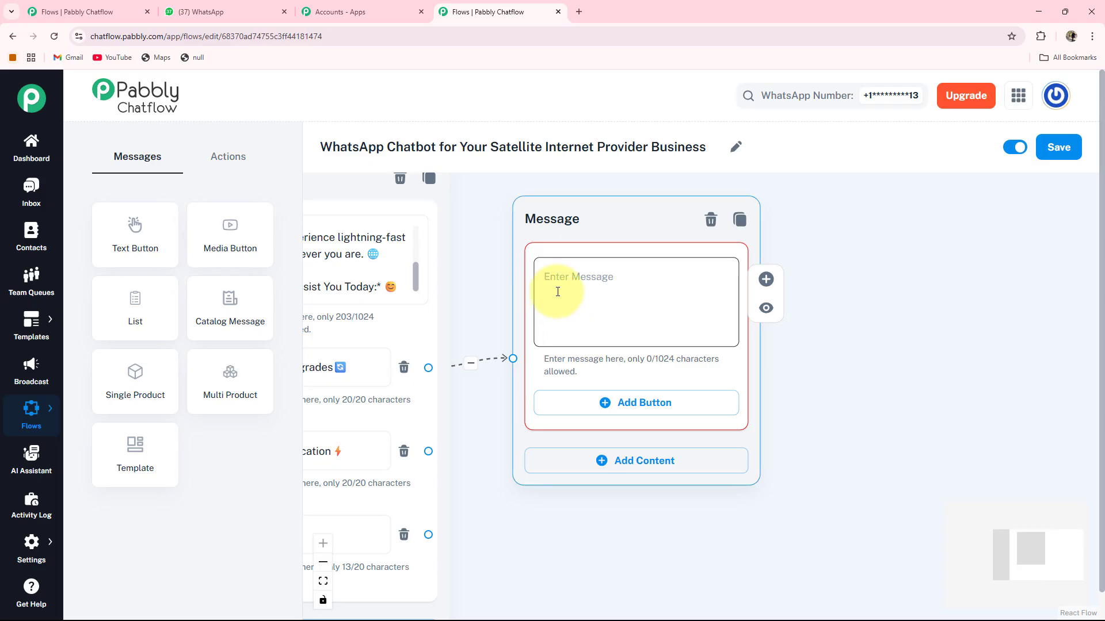
key(ctrl+v)
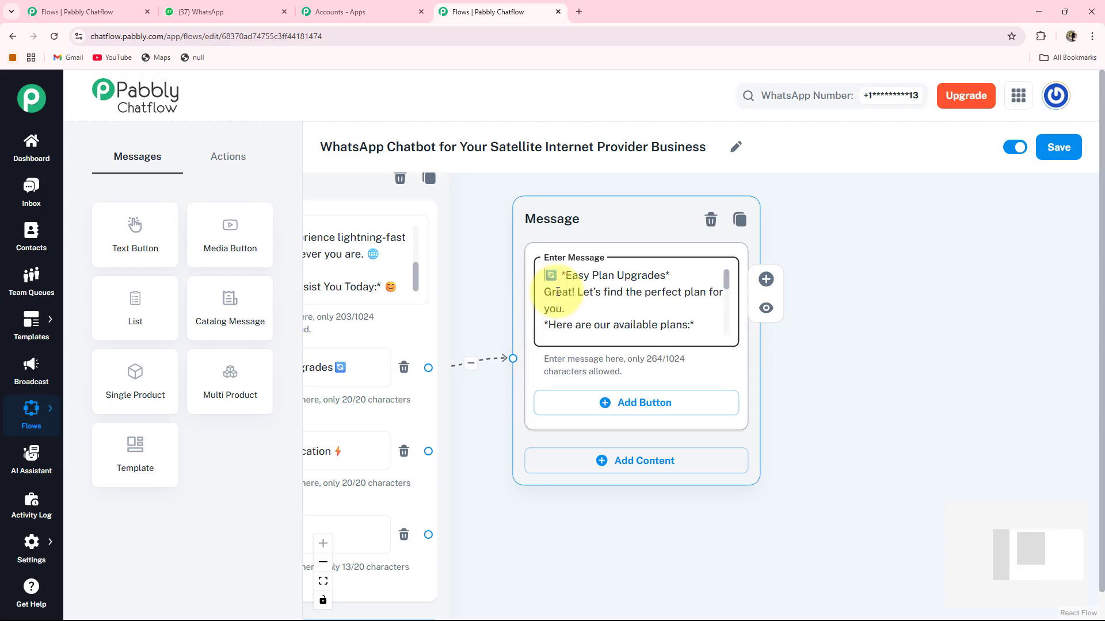
Check the Basic, Standard and Premium lines and add reply buttons 1, 2 and 3.
key(Down)
key(Down)
key(Down)
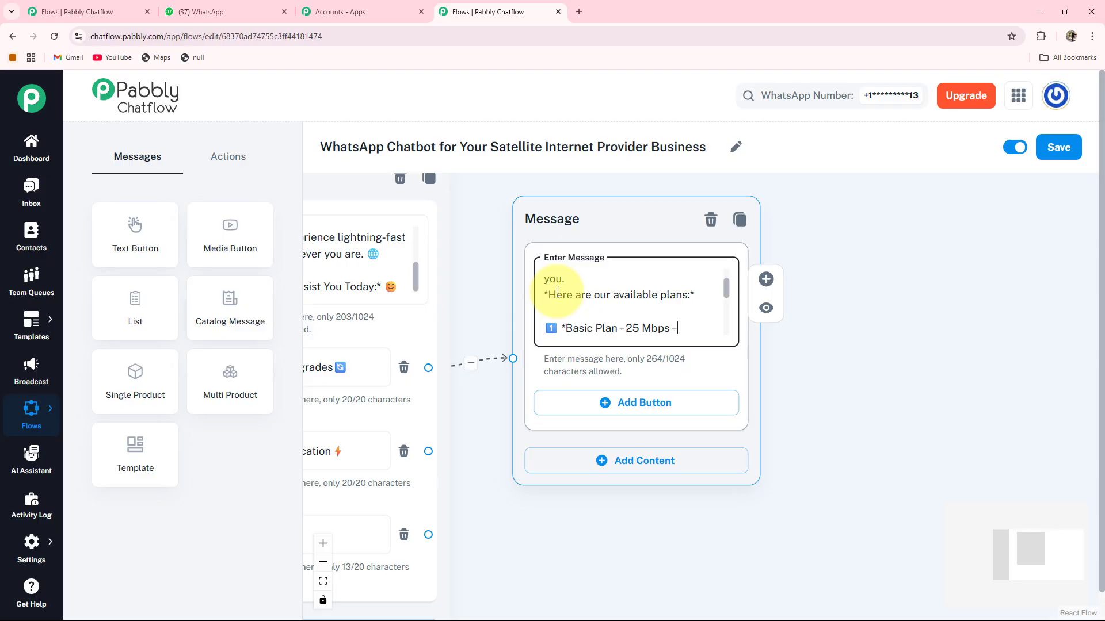
key(Down)
key(Down)
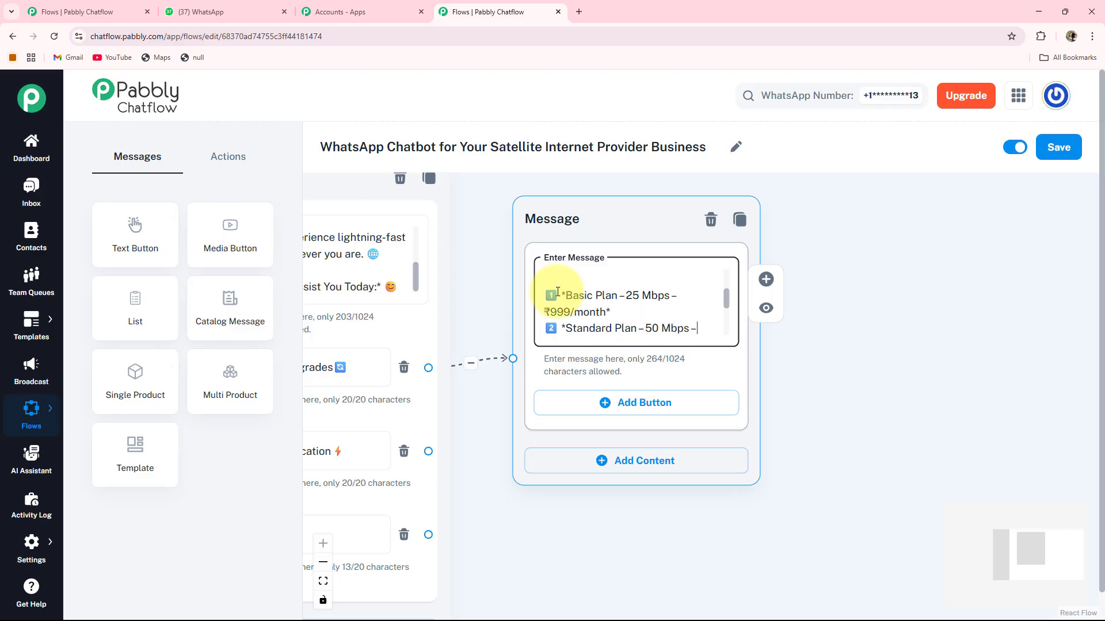
key(Down)
key(Down)
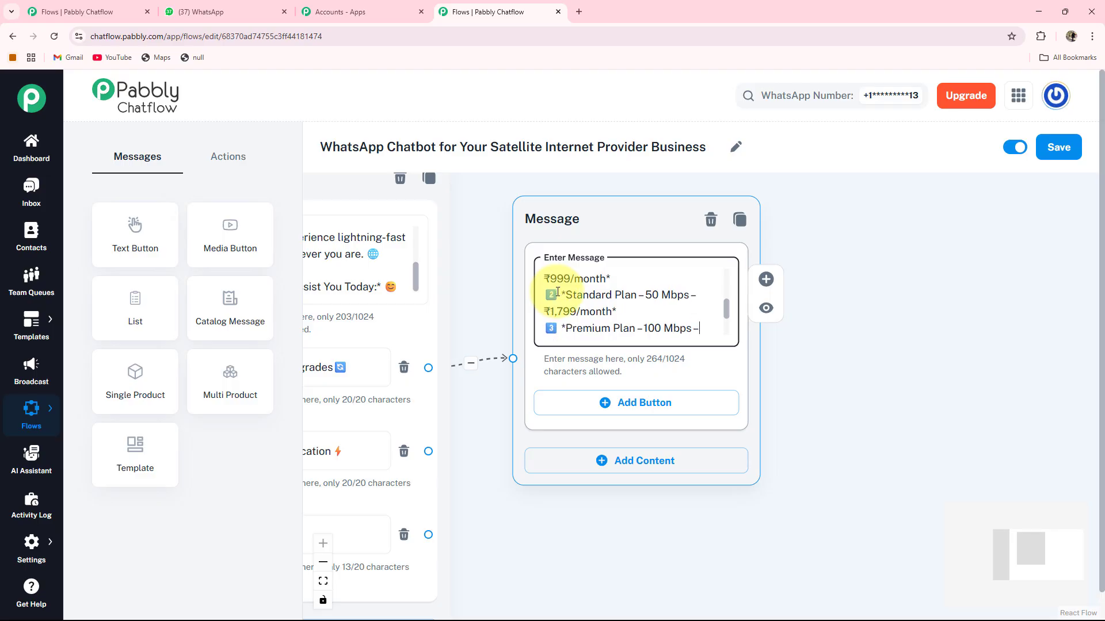
key(Down)
key(Down)
key(Down)
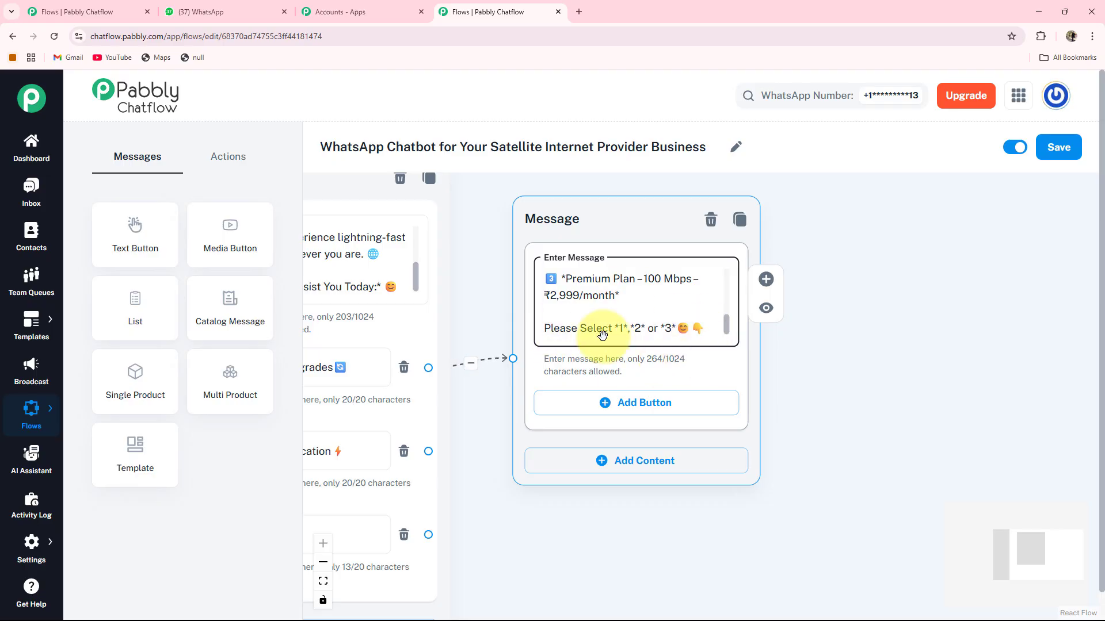
click(612, 403)
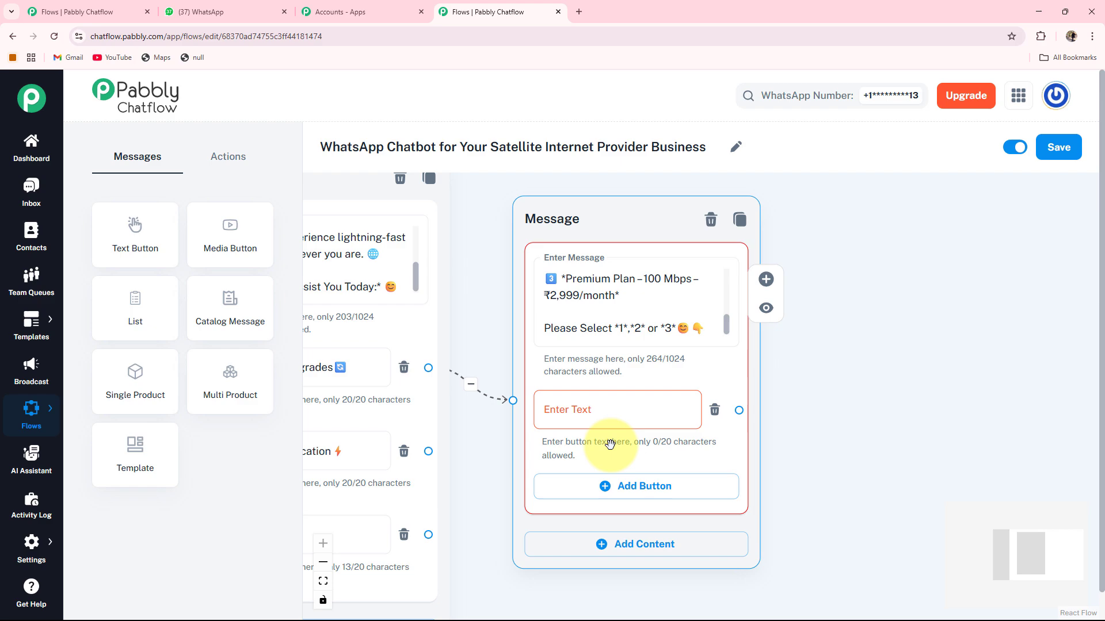
click(624, 485)
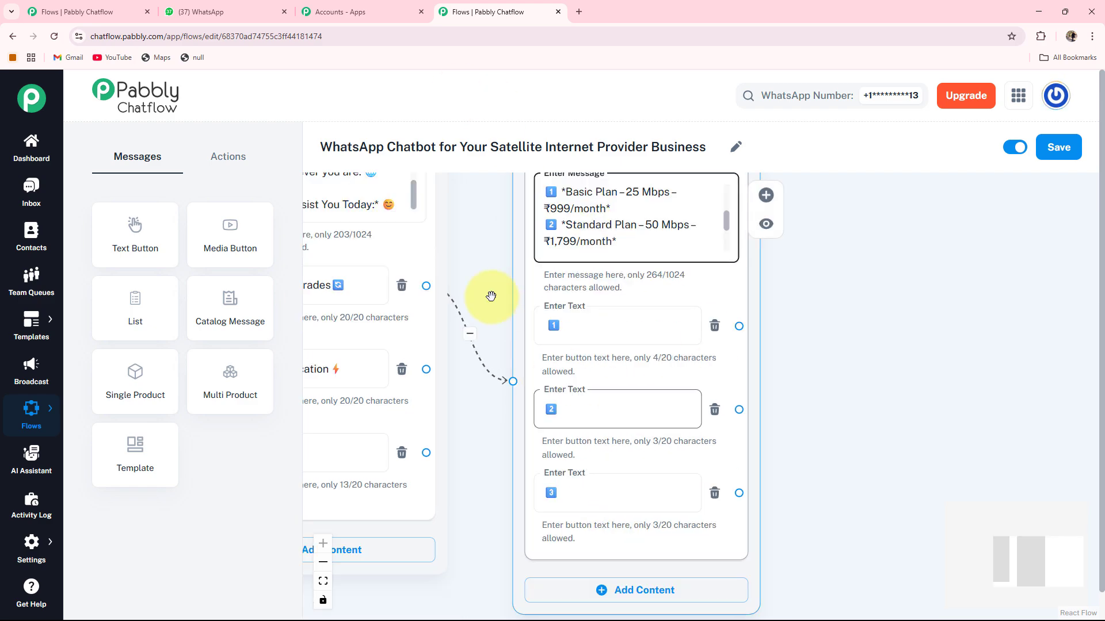
click(671, 316)
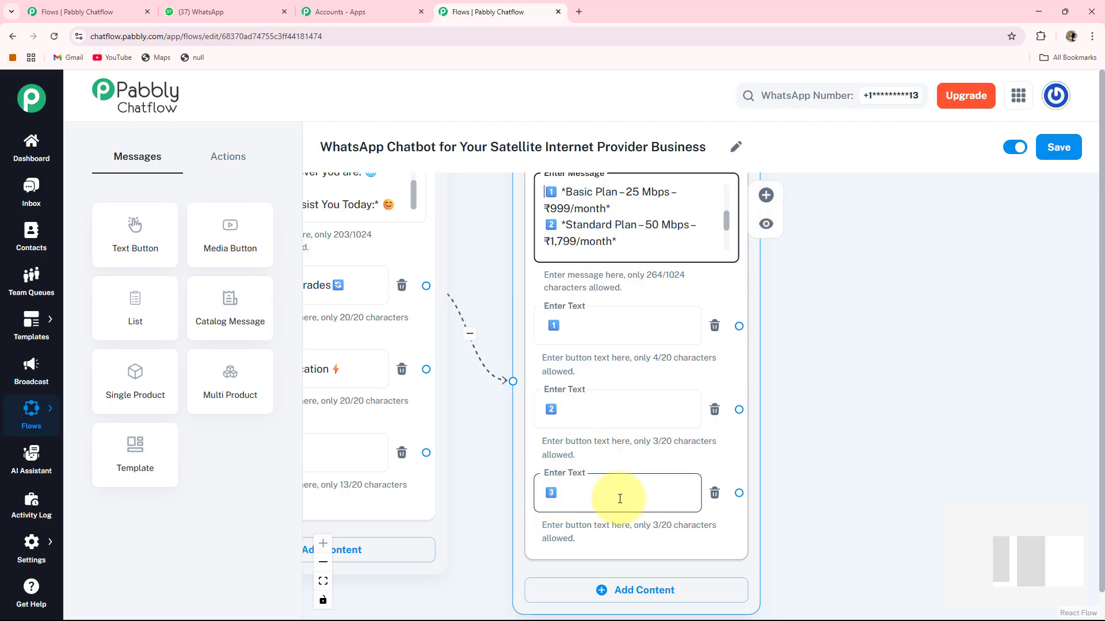
scroll(622, 491, down, 2)
Link plan button 1 to a new Text + Button message with the pasted confirmation text.
drag(801, 353, 659, 354)
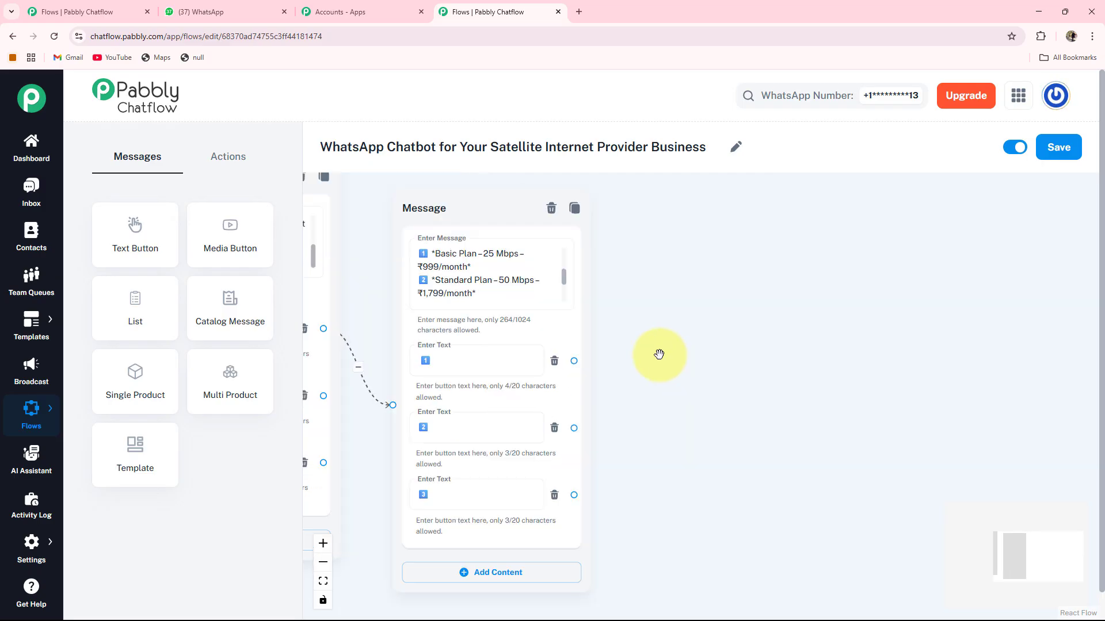
click(493, 328)
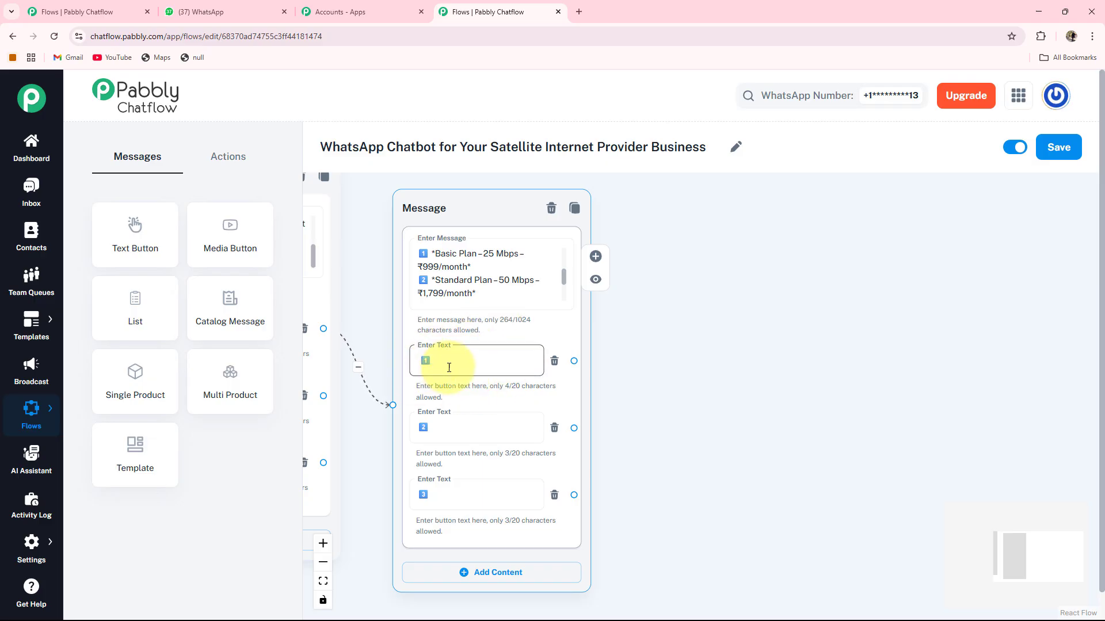
click(654, 410)
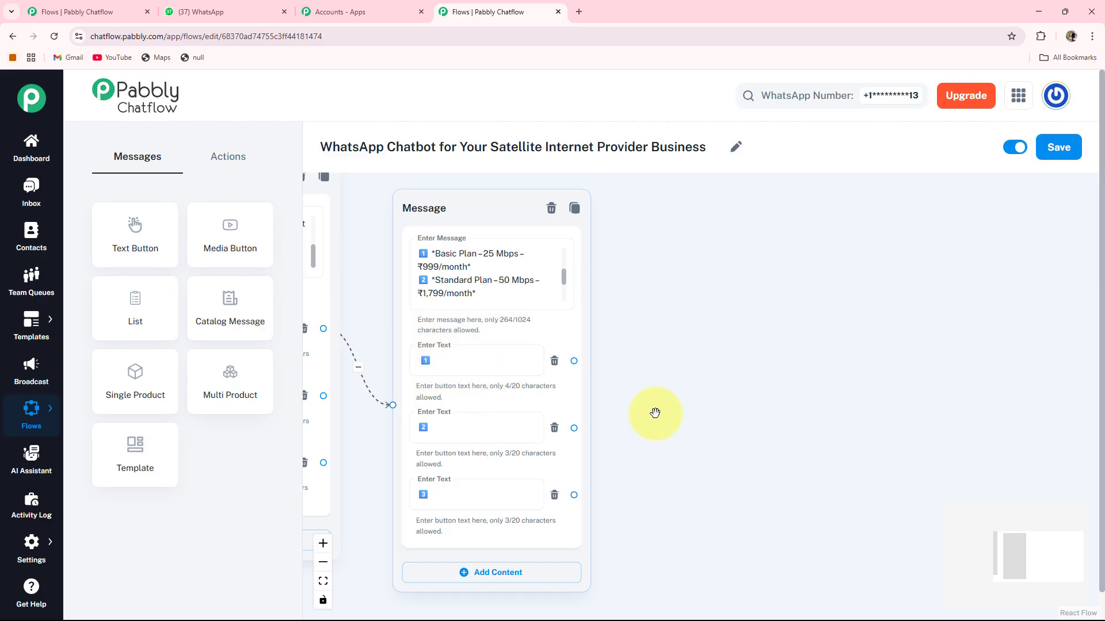
drag(654, 409, 609, 418)
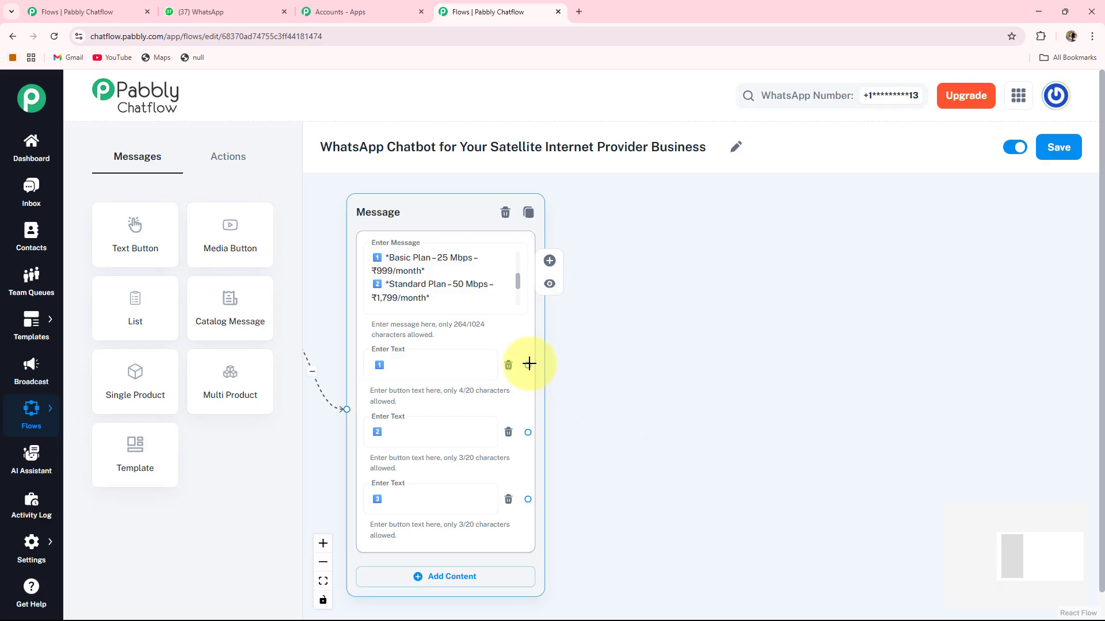
drag(527, 365, 659, 226)
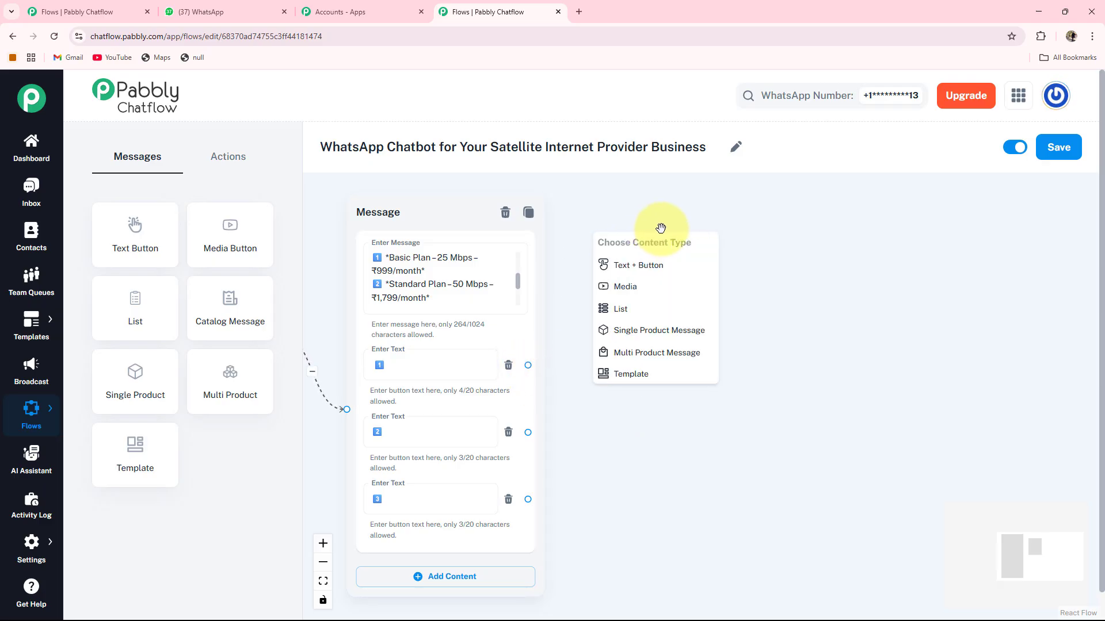
click(636, 268)
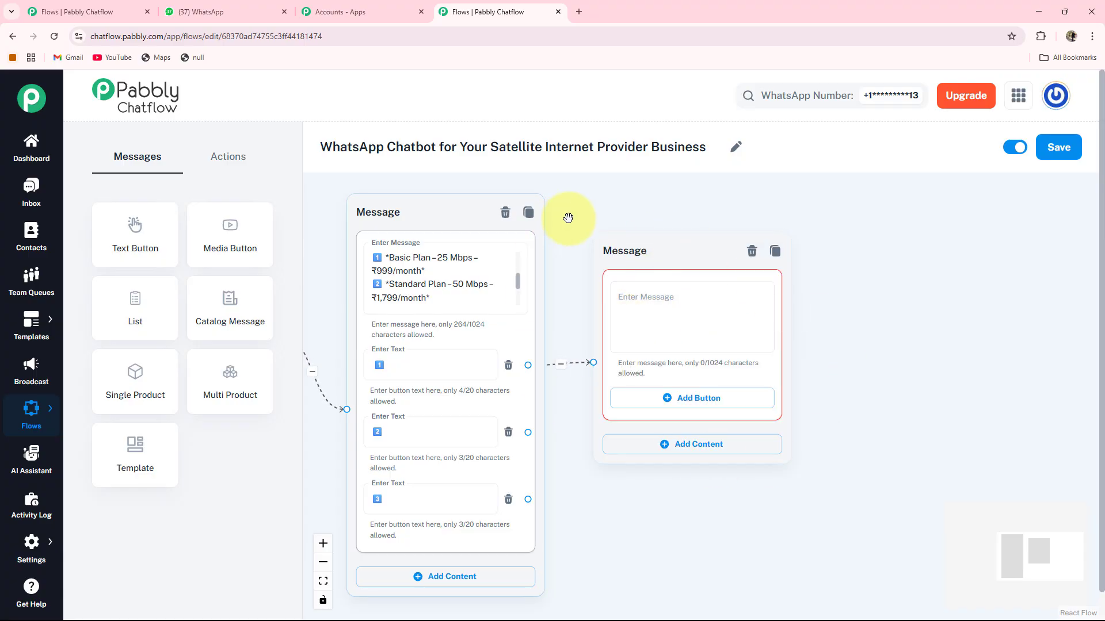
drag(658, 248, 672, 219)
drag(913, 334, 880, 344)
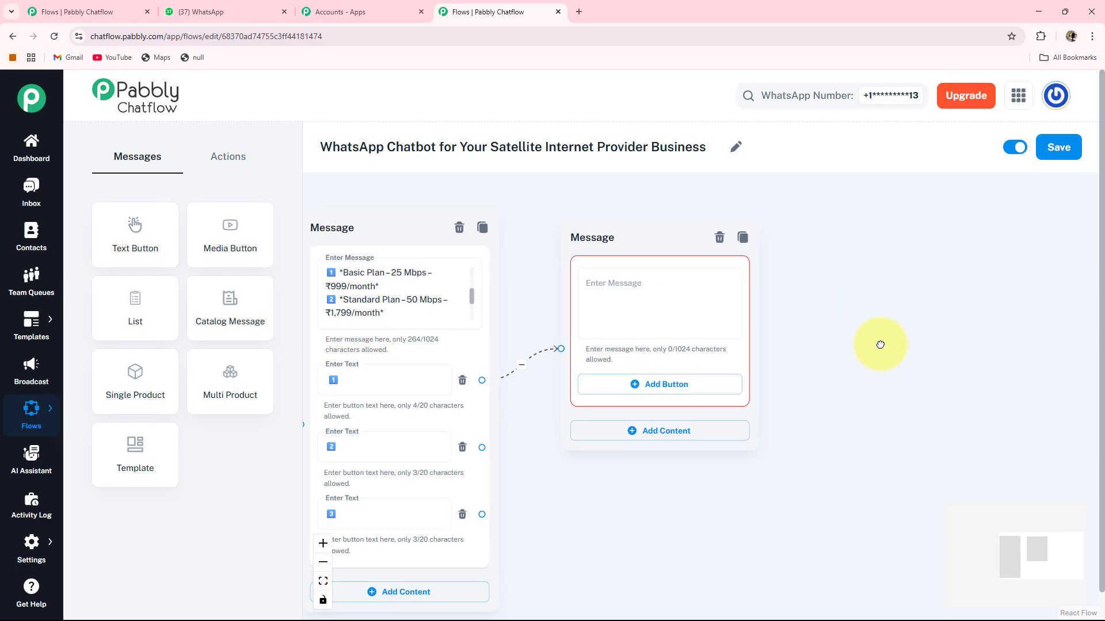
click(663, 338)
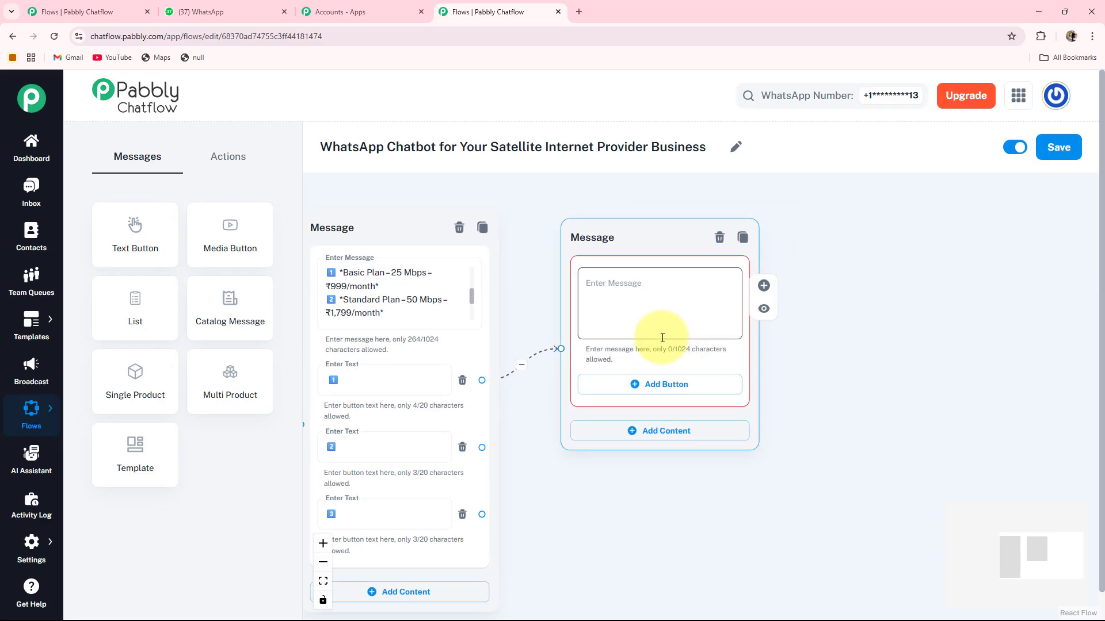
key(ctrl+v)
Add Yes ✅ and No ❌ reply buttons to the confirmation message.
key(Down)
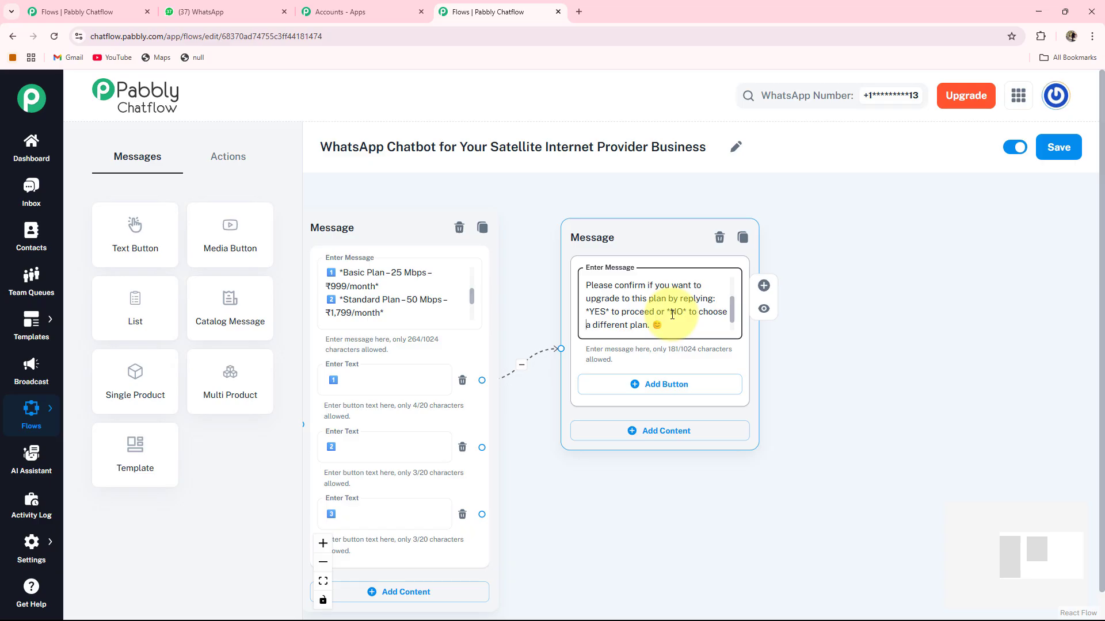
key(Down)
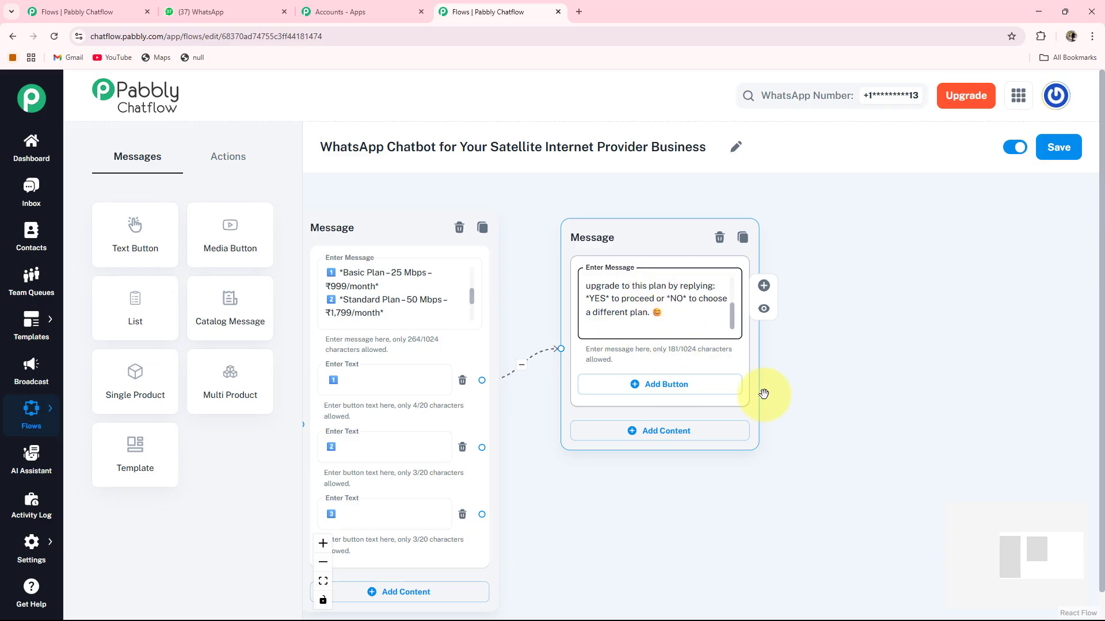
click(649, 393)
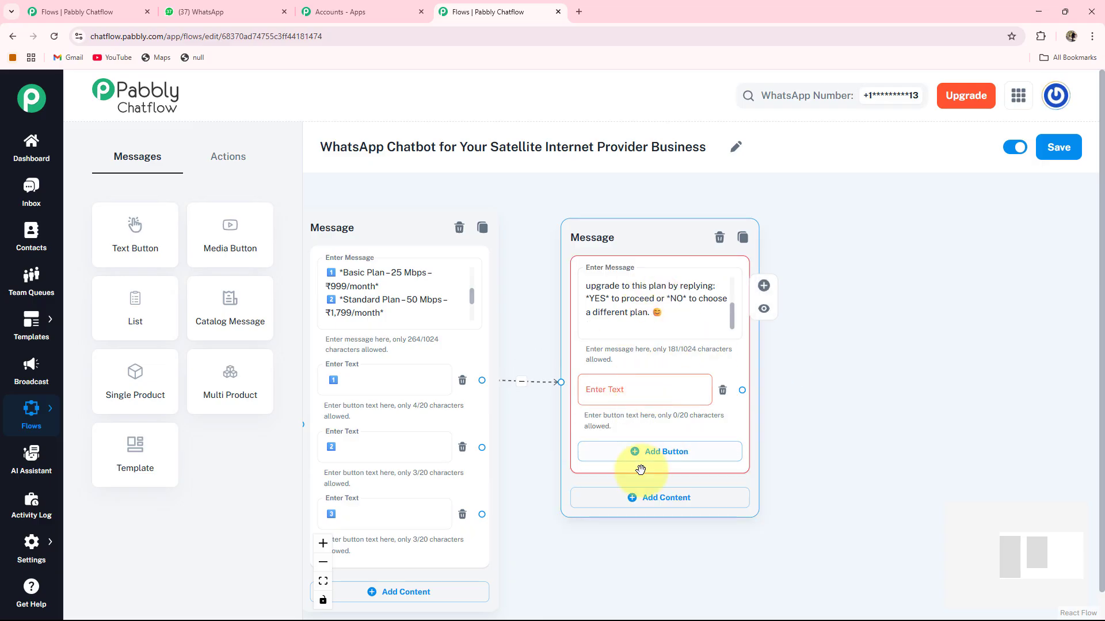
click(646, 453)
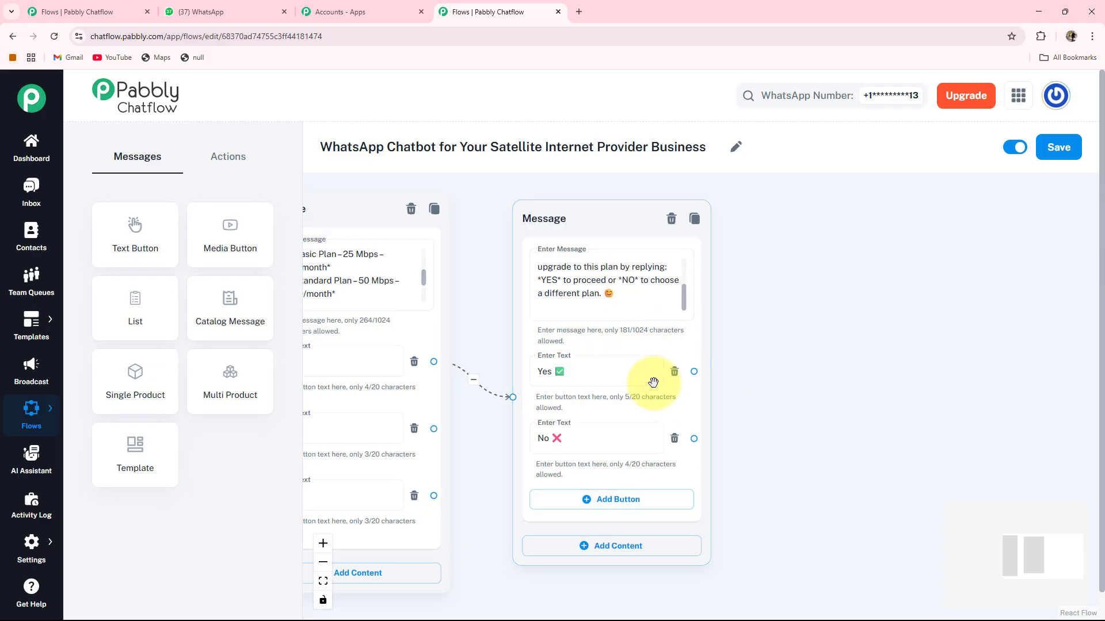
click(709, 407)
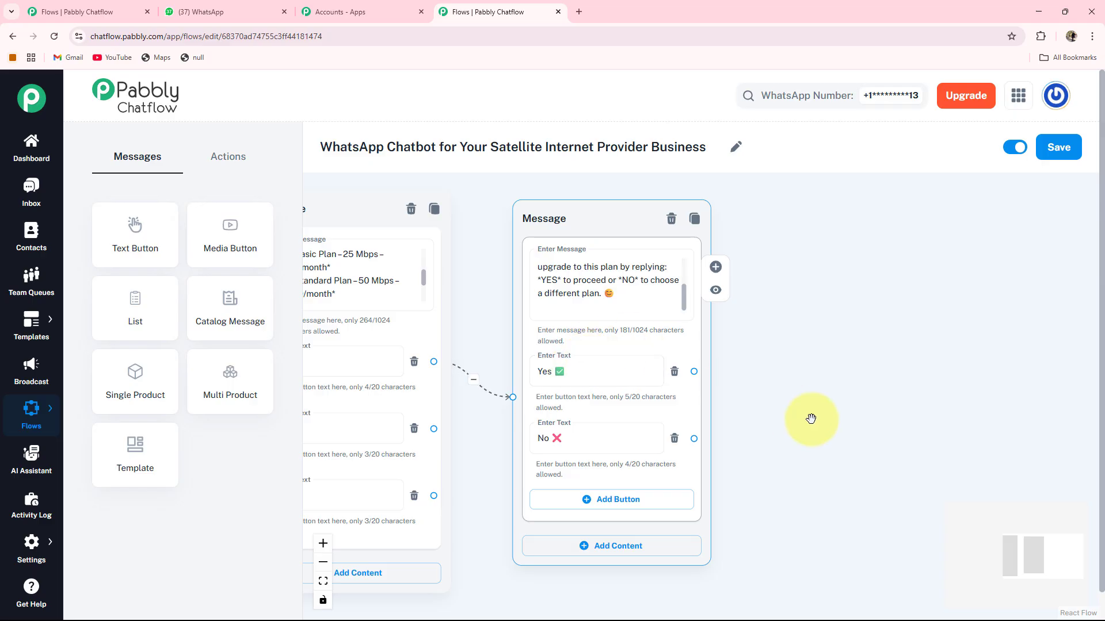
drag(863, 424, 764, 435)
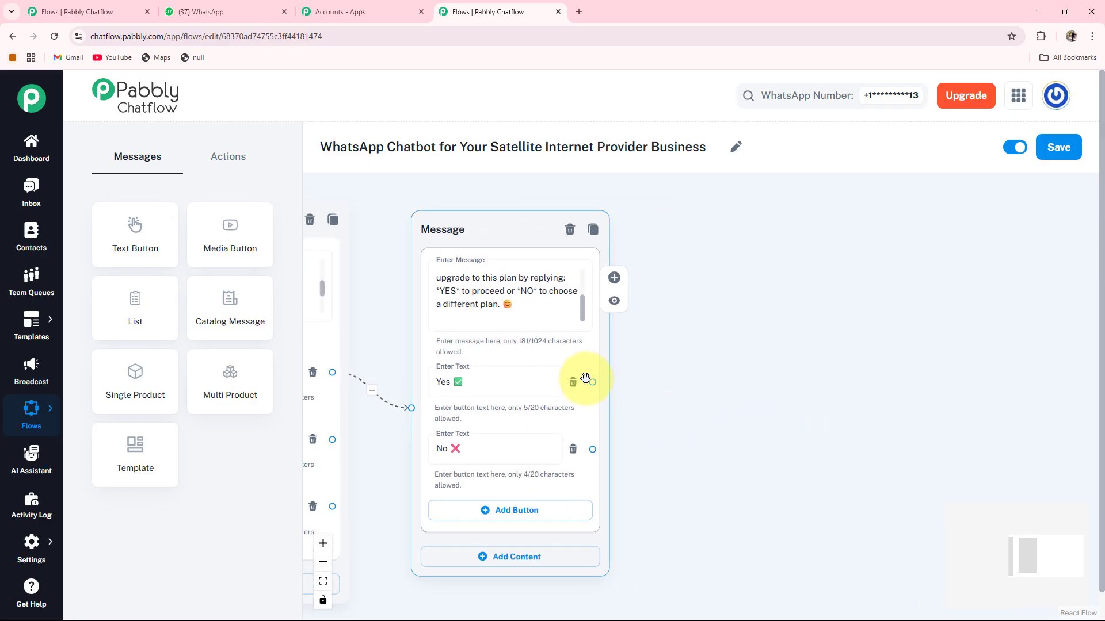
Link Yes ✅ to a new message saying the Basic Plan (25 Mbps, ₹999/month) upgrade is processing.
drag(592, 380, 703, 259)
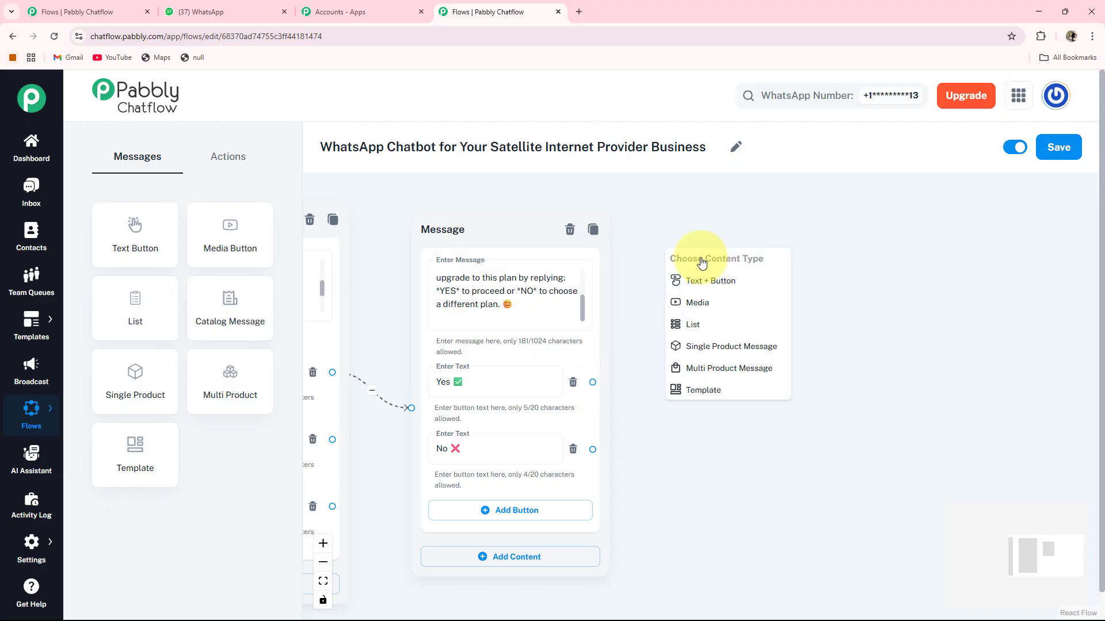
click(718, 290)
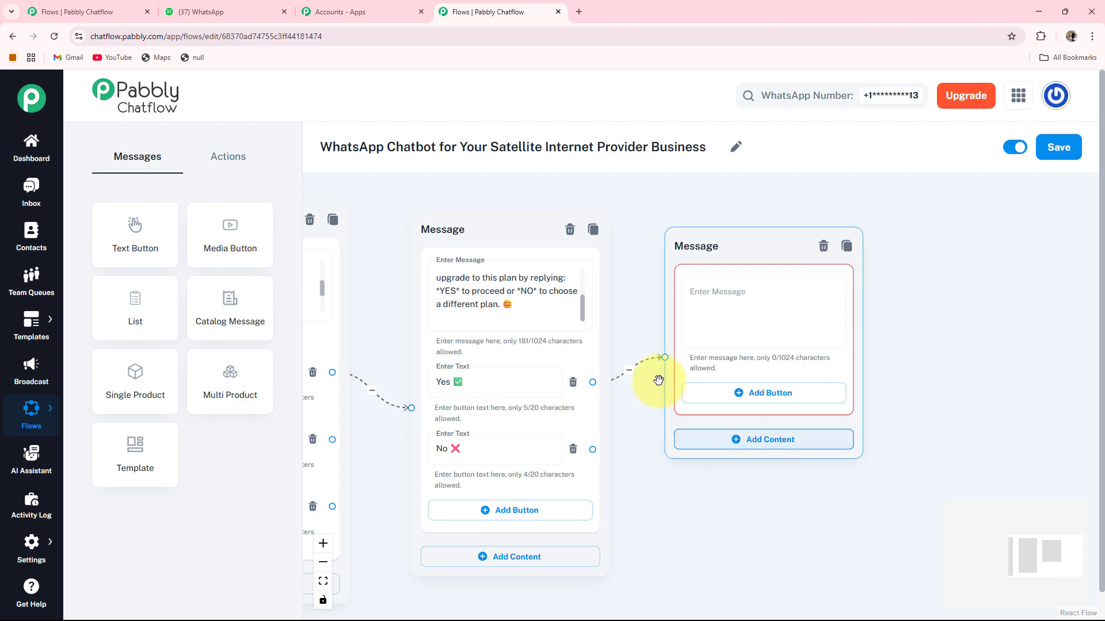
click(716, 293)
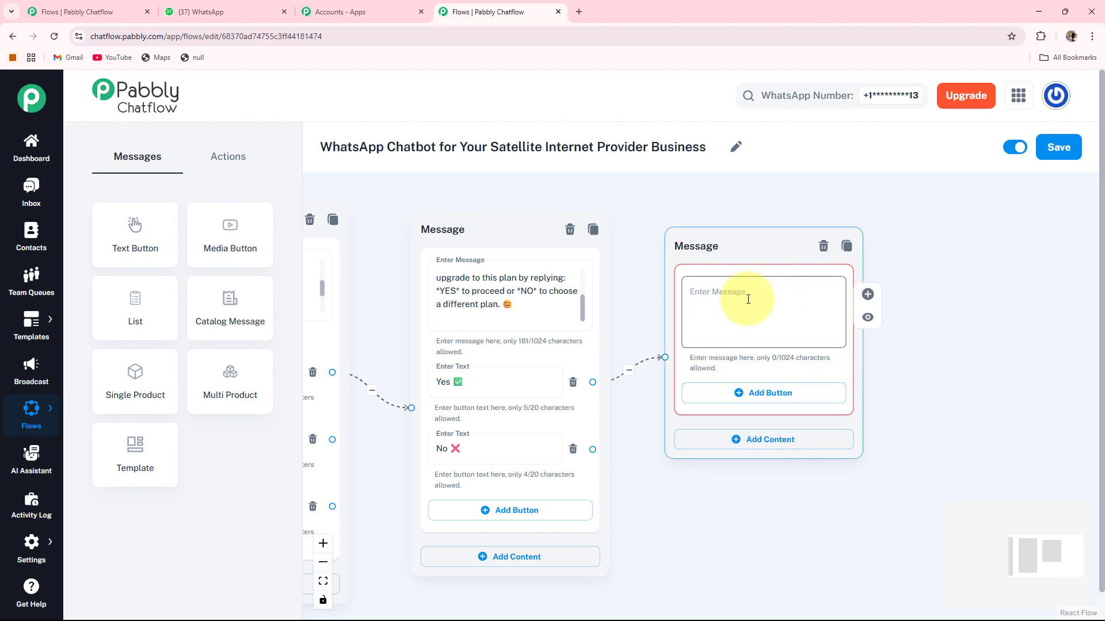
key(ctrl+v)
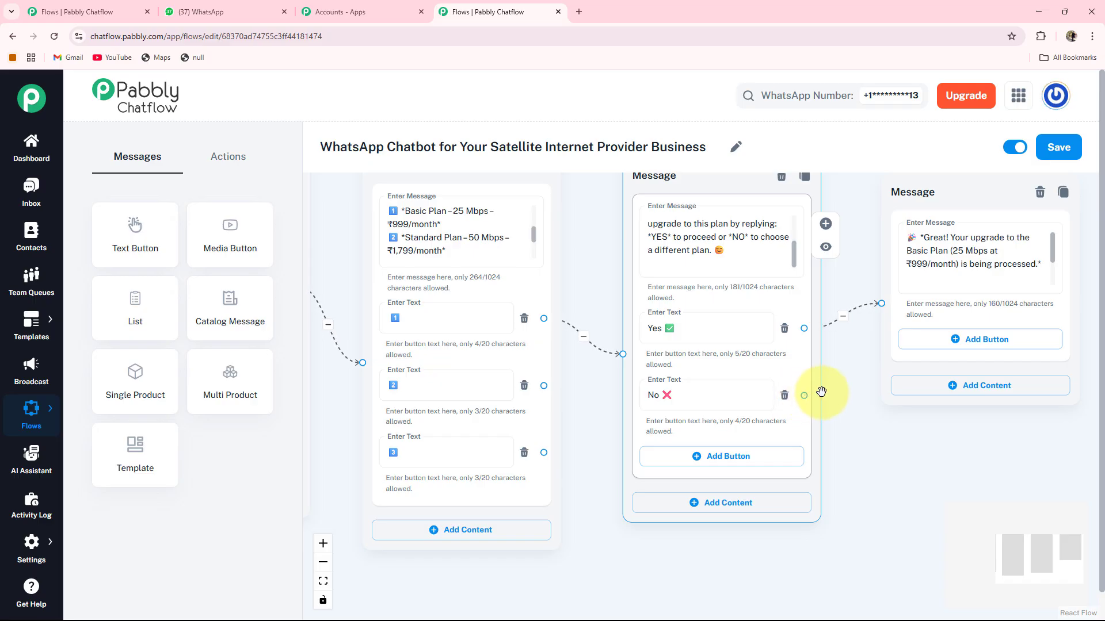
drag(804, 395, 893, 496)
drag(502, 530, 449, 364)
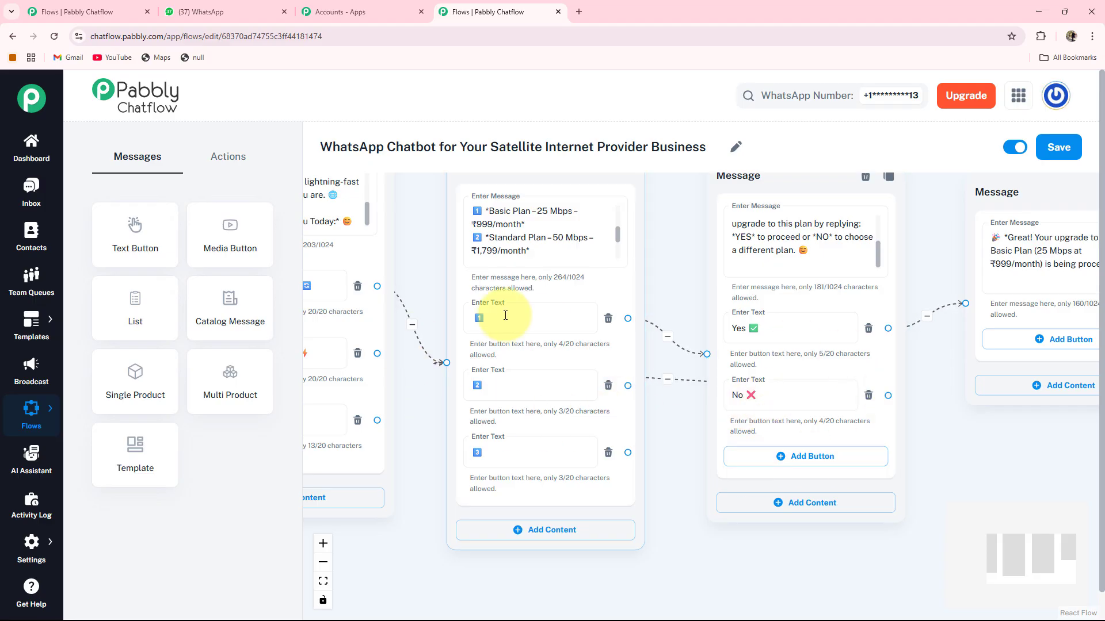
Create a Text + Button message from plan button 2 with the Standard Plan (50 Mbps, ₹1,799/month) text.
drag(704, 445, 799, 457)
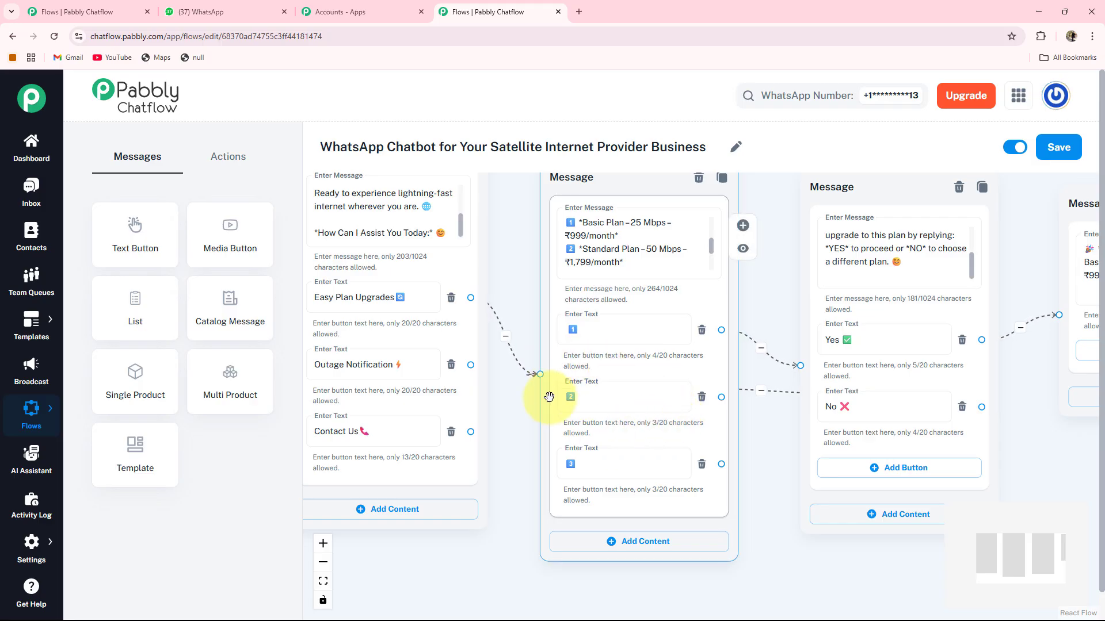
drag(756, 468, 644, 449)
drag(713, 527, 713, 529)
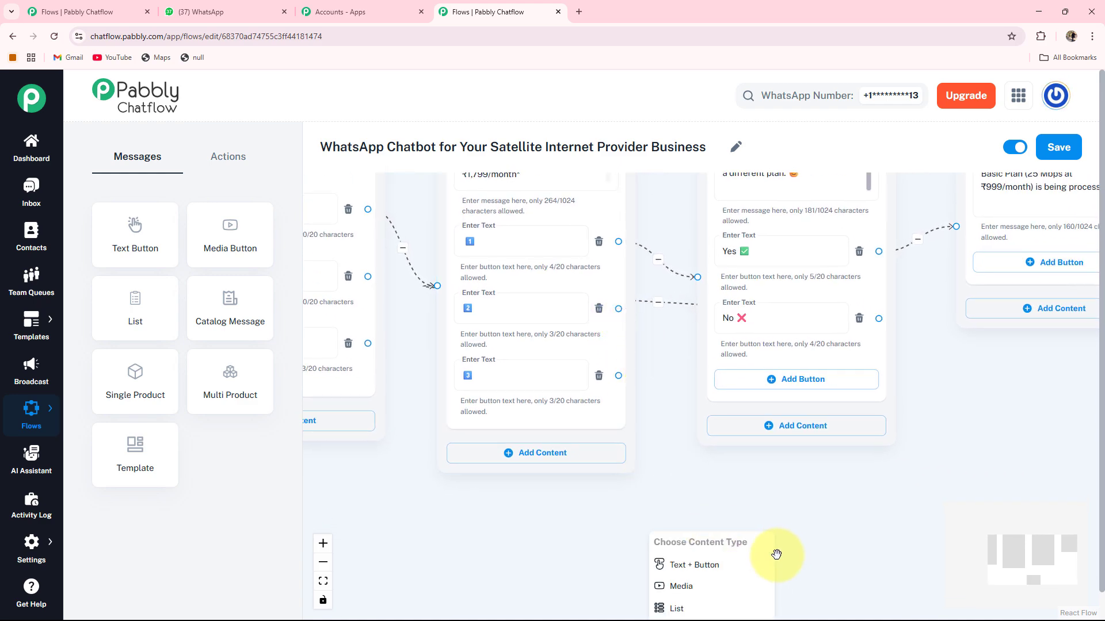
click(695, 565)
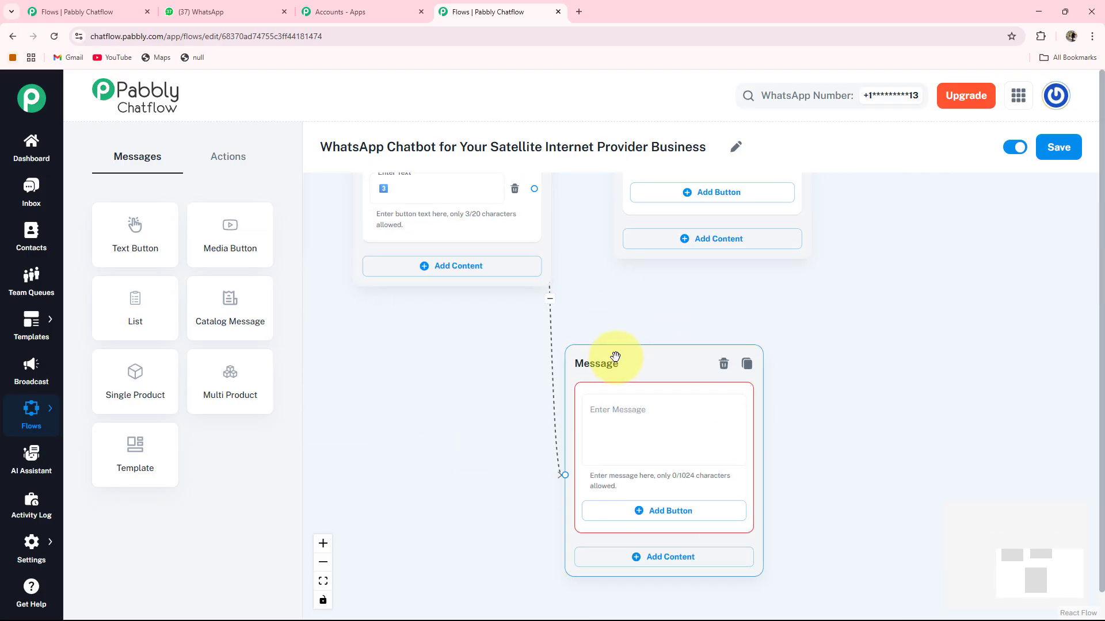
drag(641, 356, 669, 313)
drag(858, 382, 854, 427)
click(631, 406)
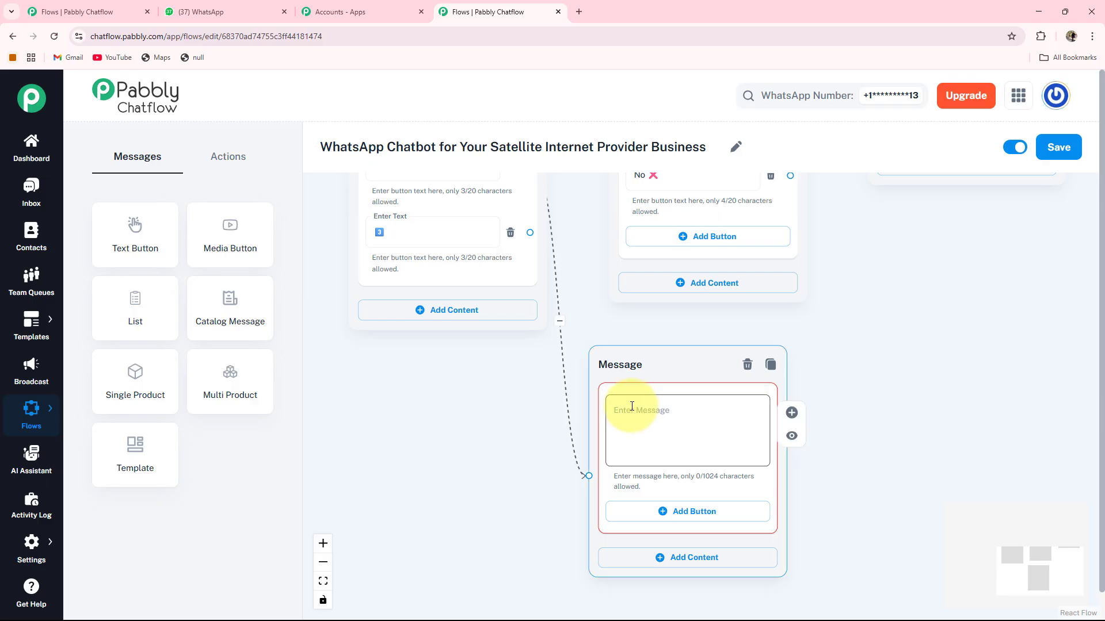
key(ctrl+v)
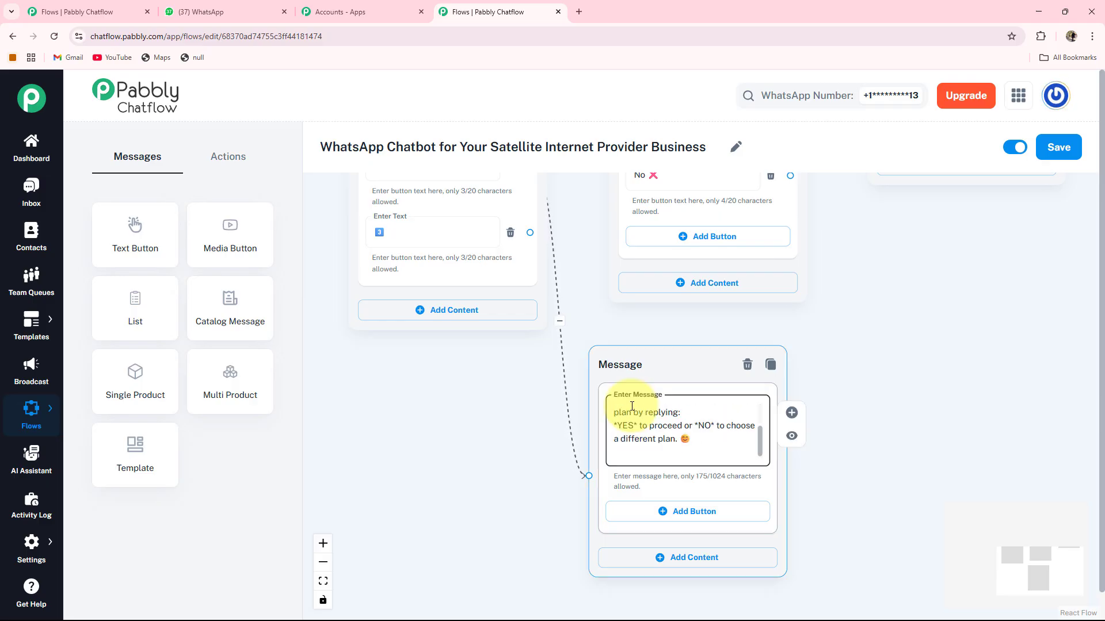
Add Yes ✅ and No ❌ reply buttons to the Standard Plan message.
scroll(632, 407, down, 1)
drag(858, 301, 833, 385)
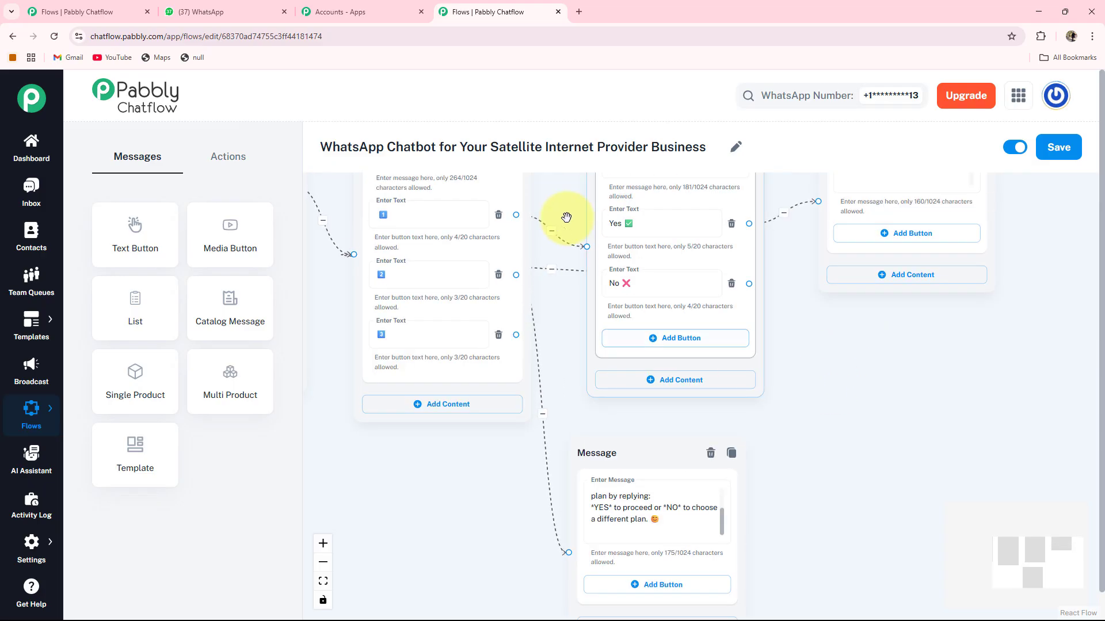
drag(795, 437, 819, 390)
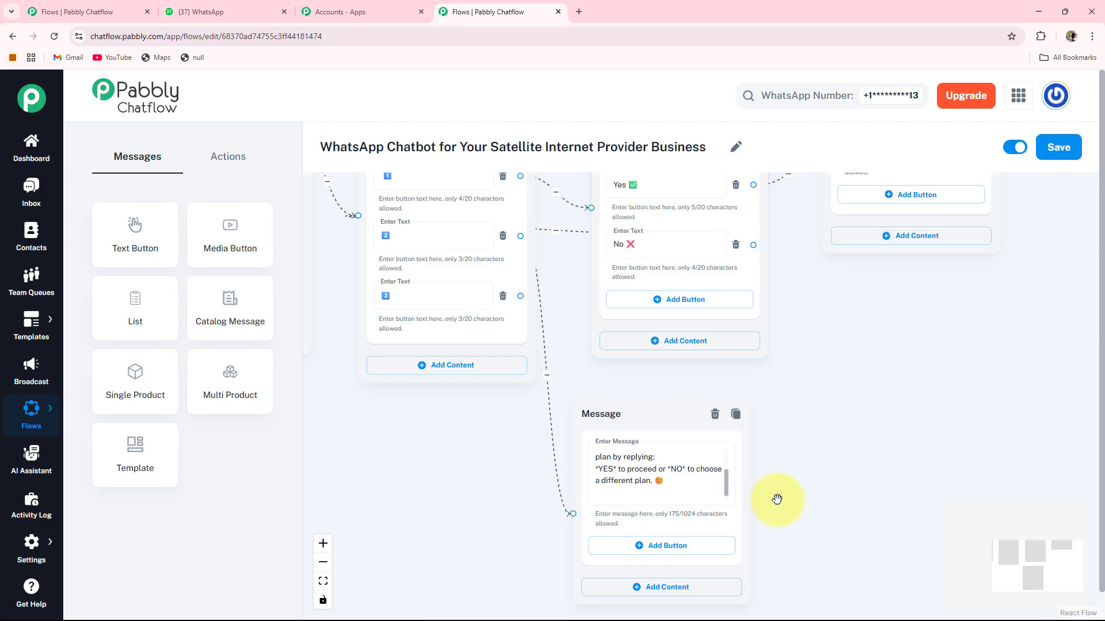
scroll(719, 455, down, 3)
click(656, 409)
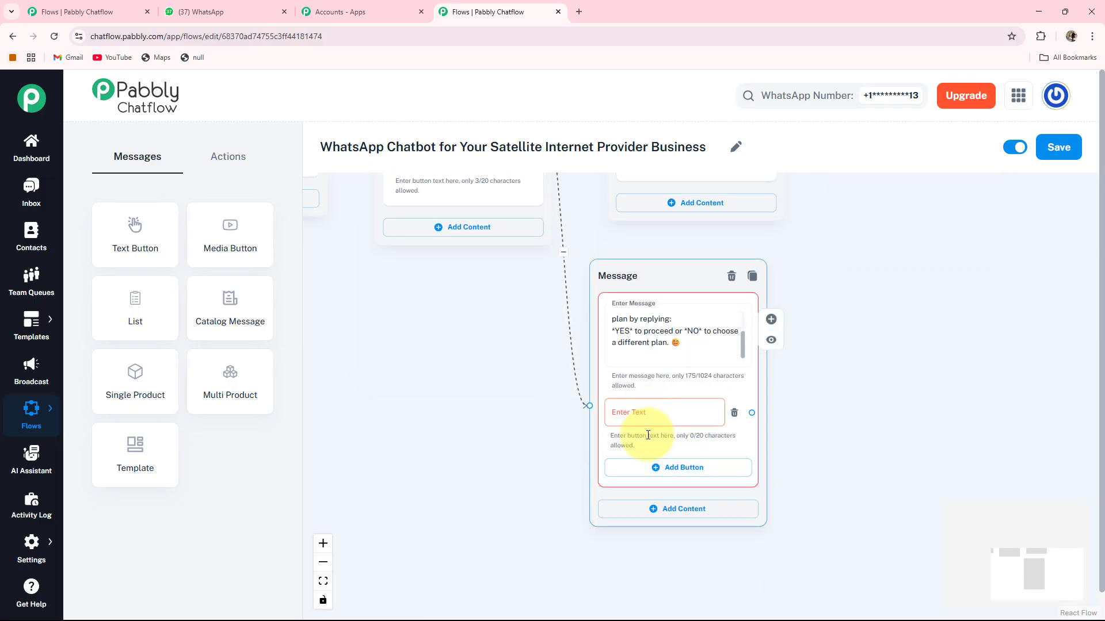
click(653, 469)
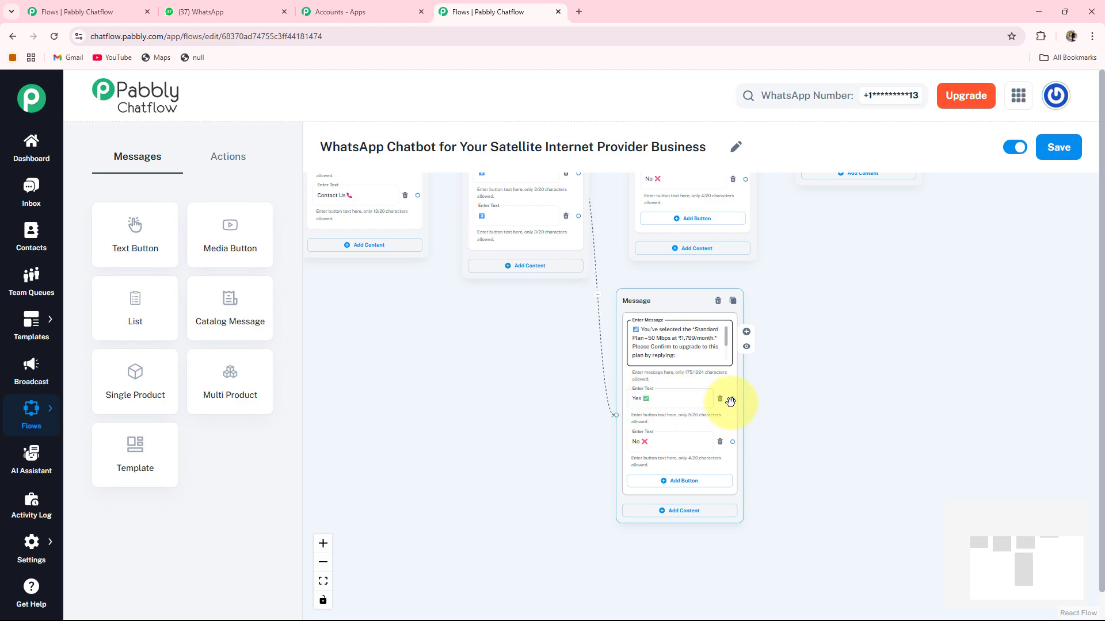
Link the Standard Plan's Yes ✅ to a new message saying the team will confirm and update service shortly.
drag(797, 412, 653, 414)
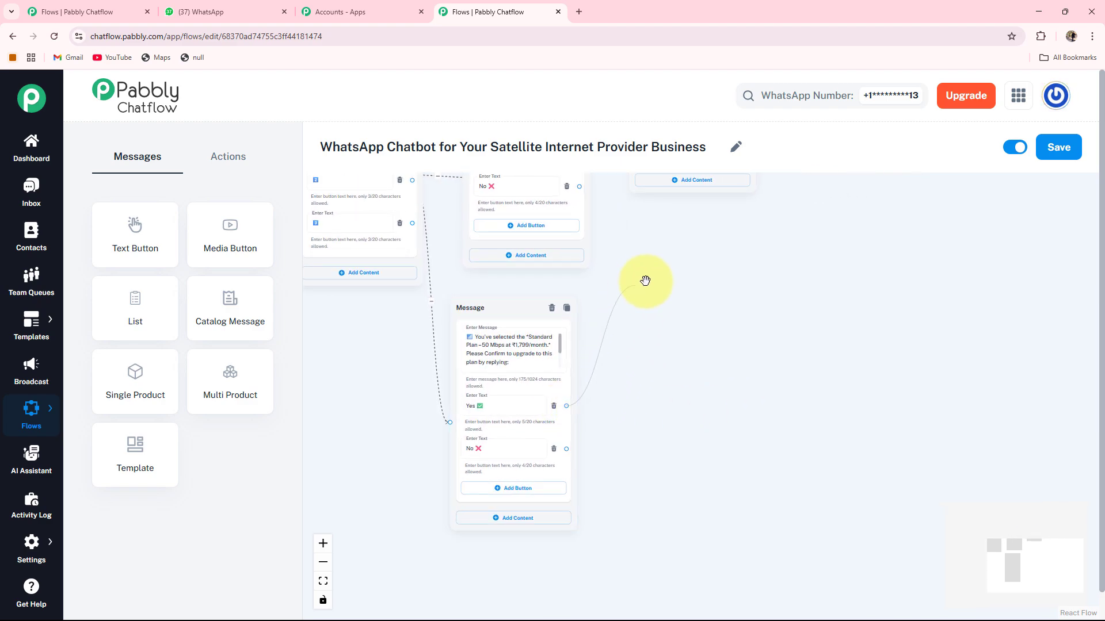
drag(645, 281, 645, 282)
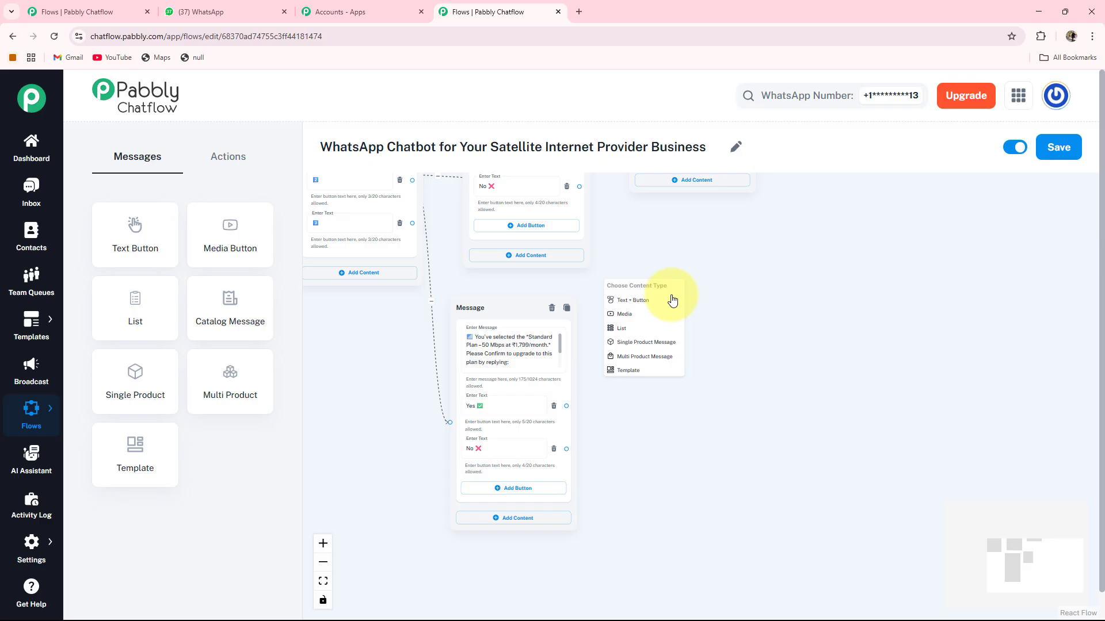
click(641, 301)
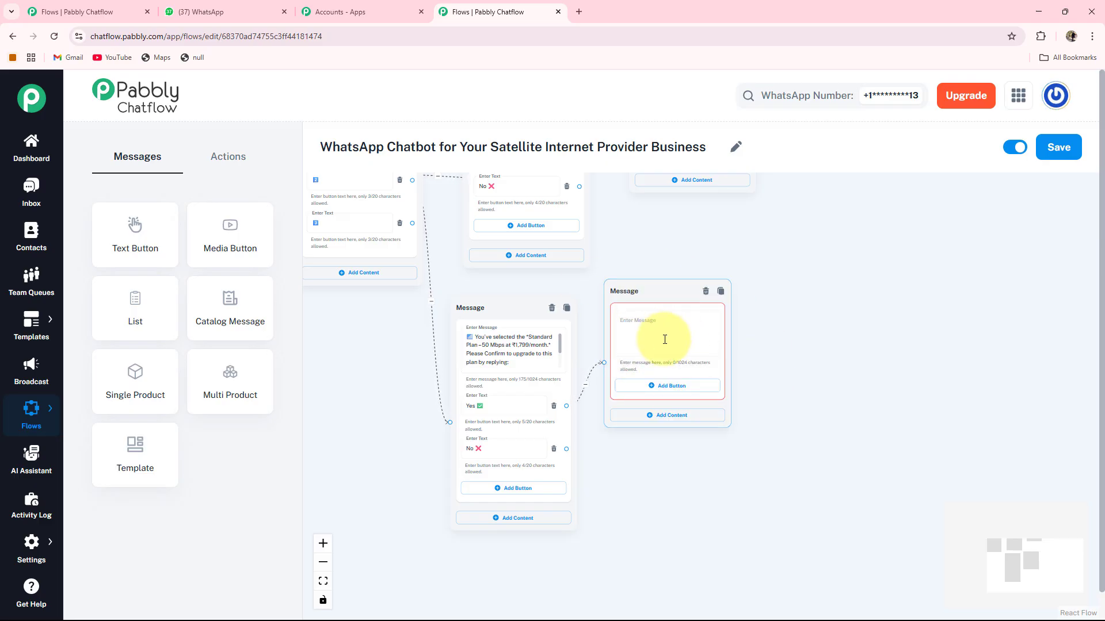
drag(633, 293, 677, 297)
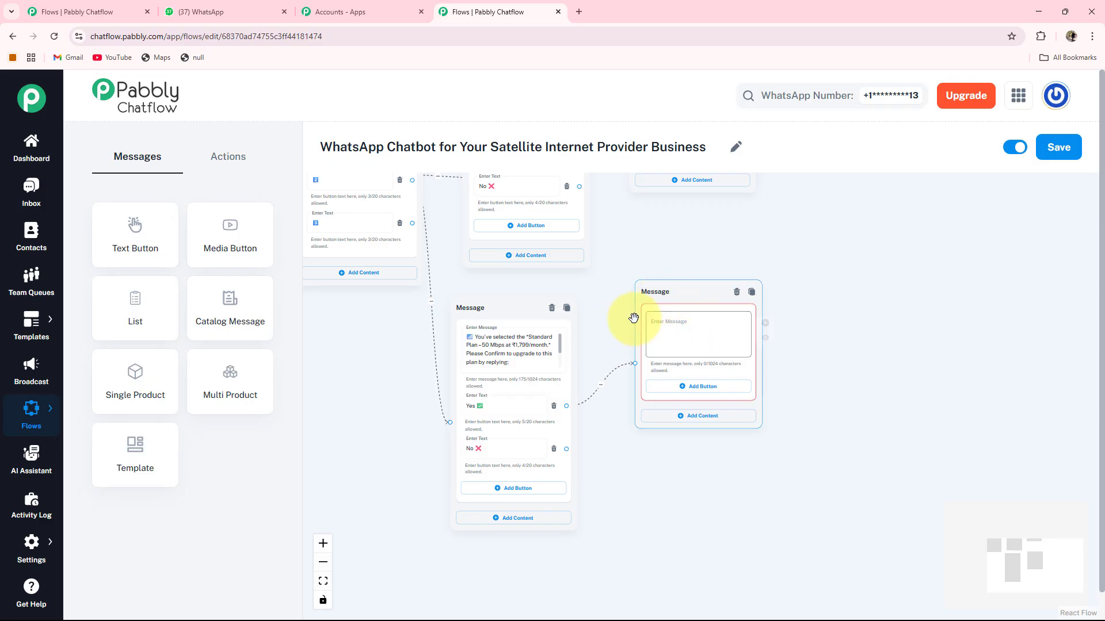
click(690, 335)
key(ctrl+v)
drag(705, 252, 789, 248)
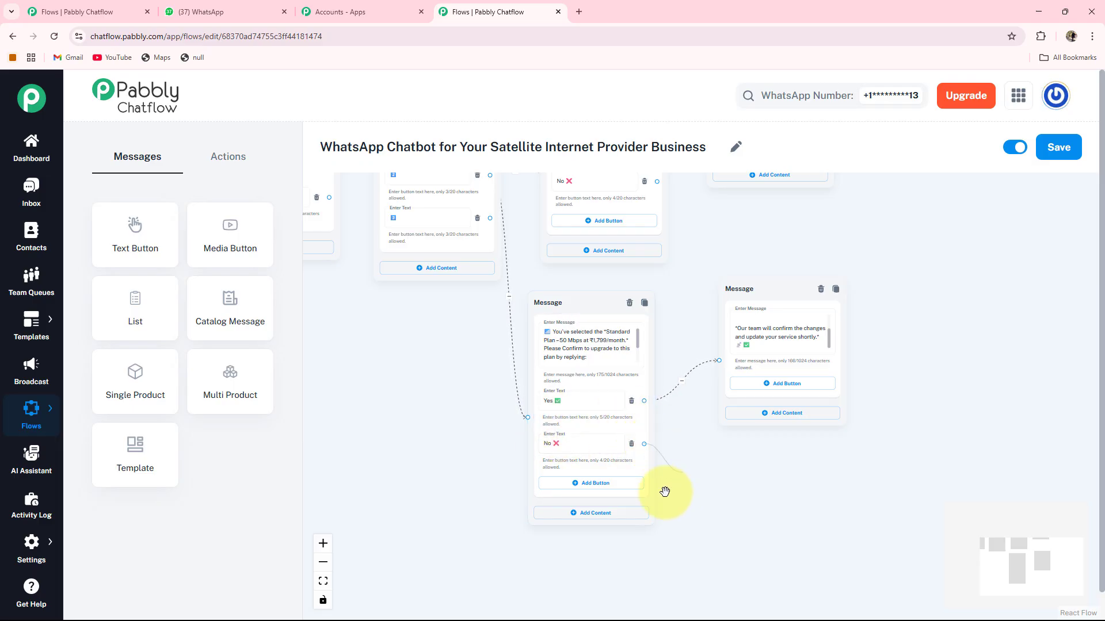
drag(345, 347, 623, 323)
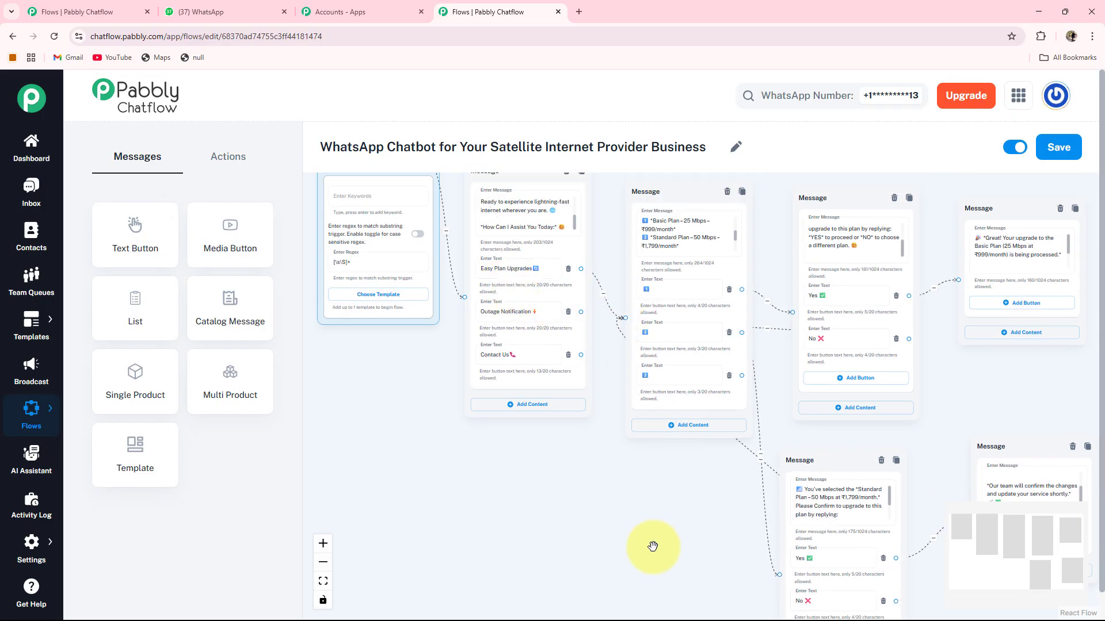
From the third plan option, add a pasted upgrade confirmation message with Yes ✅ and No ❌ buttons.
scroll(620, 373, up, 1)
drag(619, 371, 501, 356)
click(542, 363)
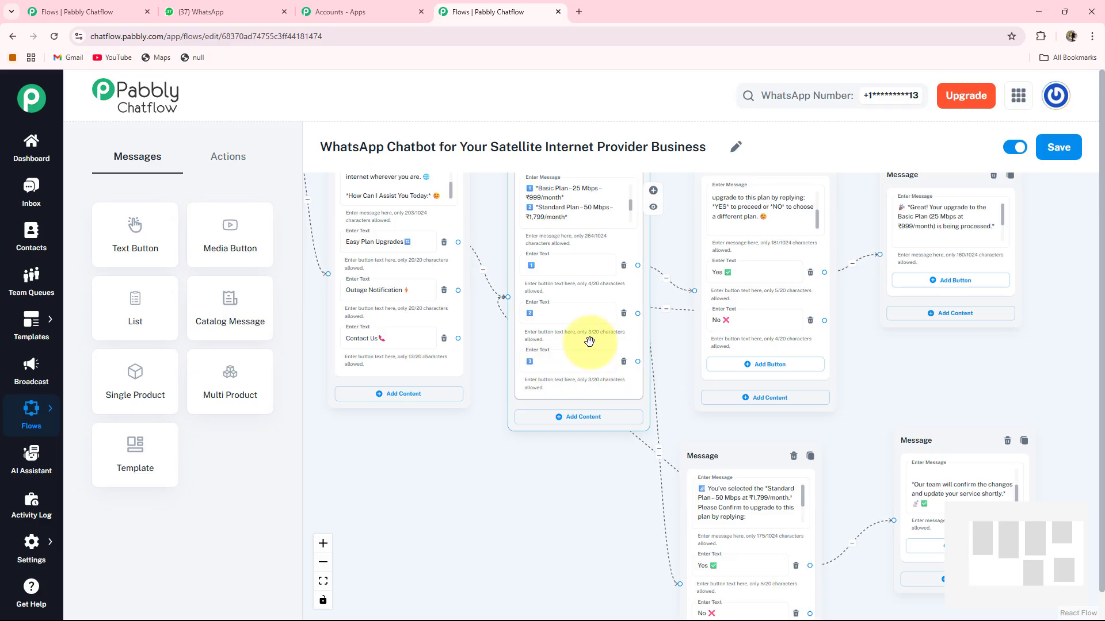
drag(589, 342, 575, 336)
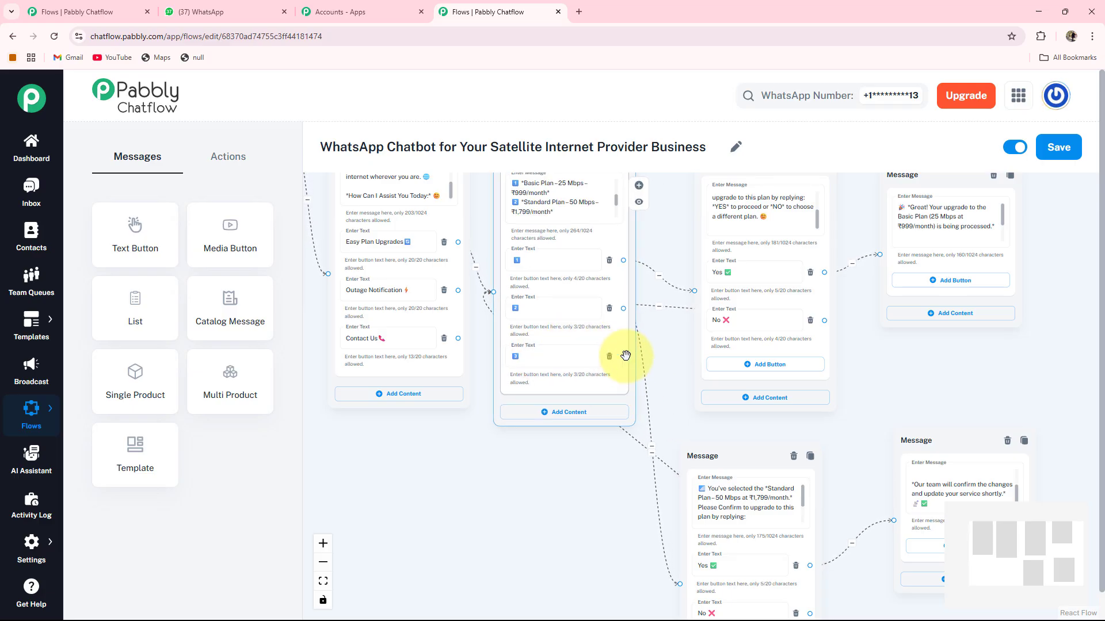
drag(417, 483, 419, 485)
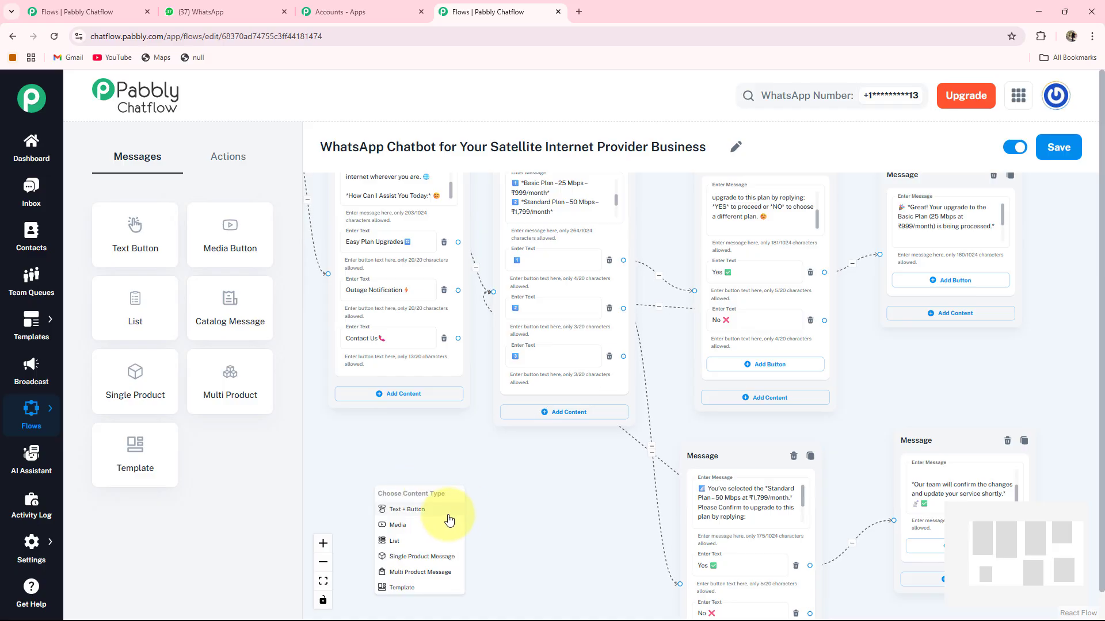
click(406, 510)
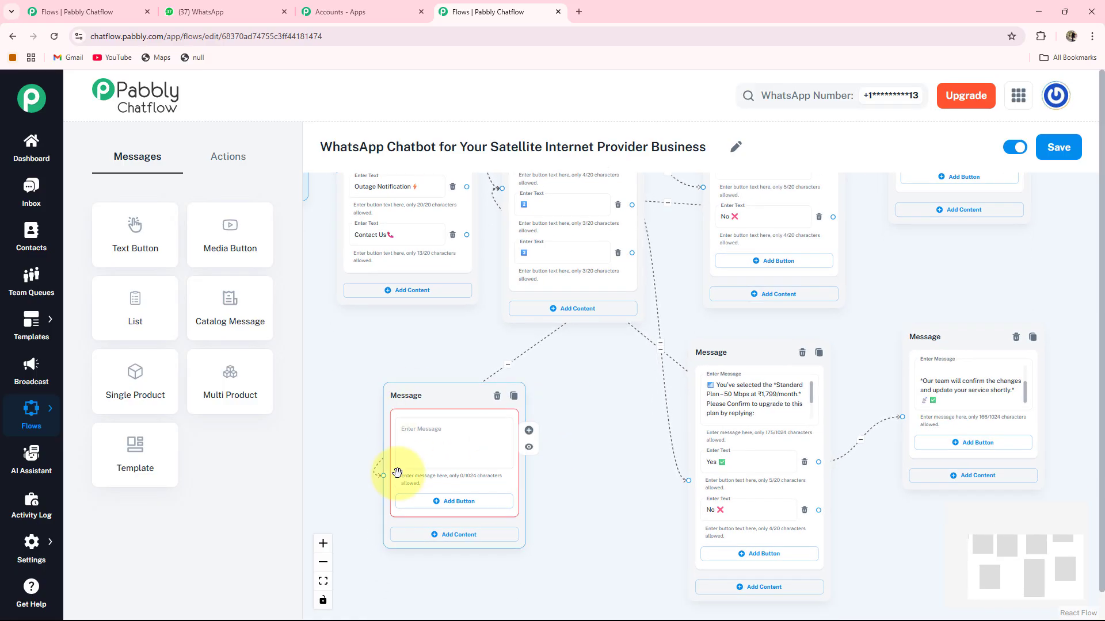
drag(429, 387, 462, 361)
drag(600, 436, 613, 406)
click(538, 374)
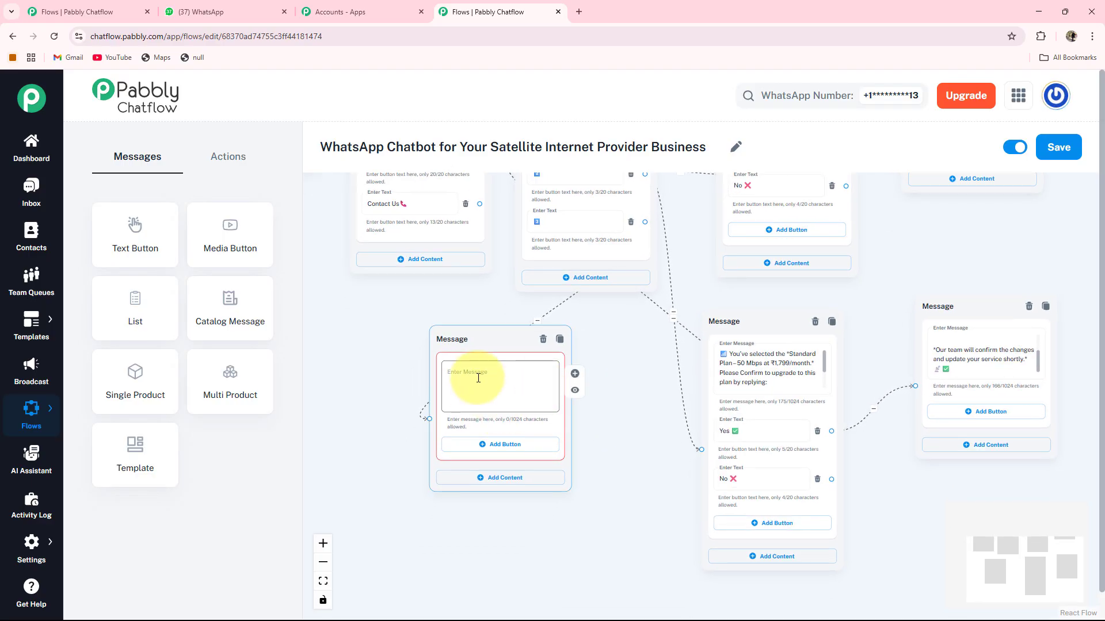
key(ctrl+v)
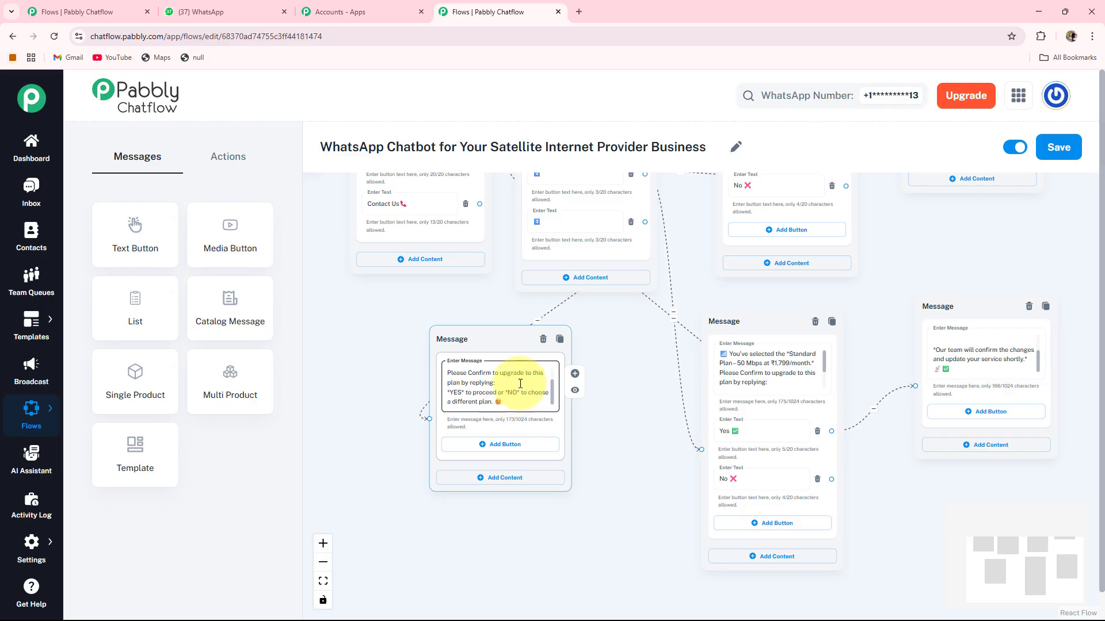
click(505, 444)
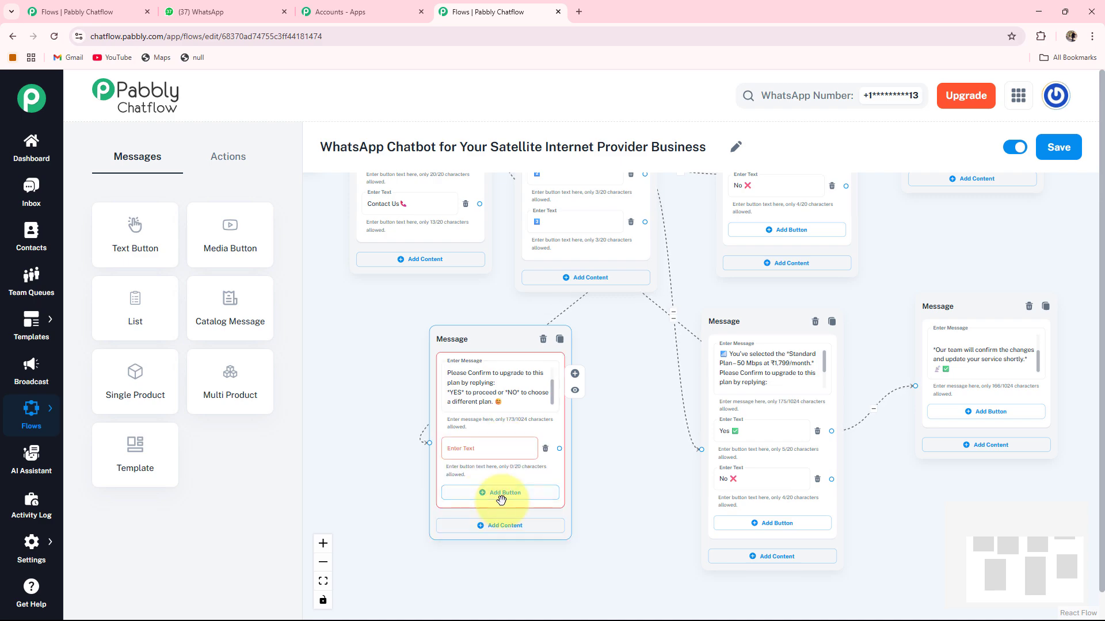
click(503, 503)
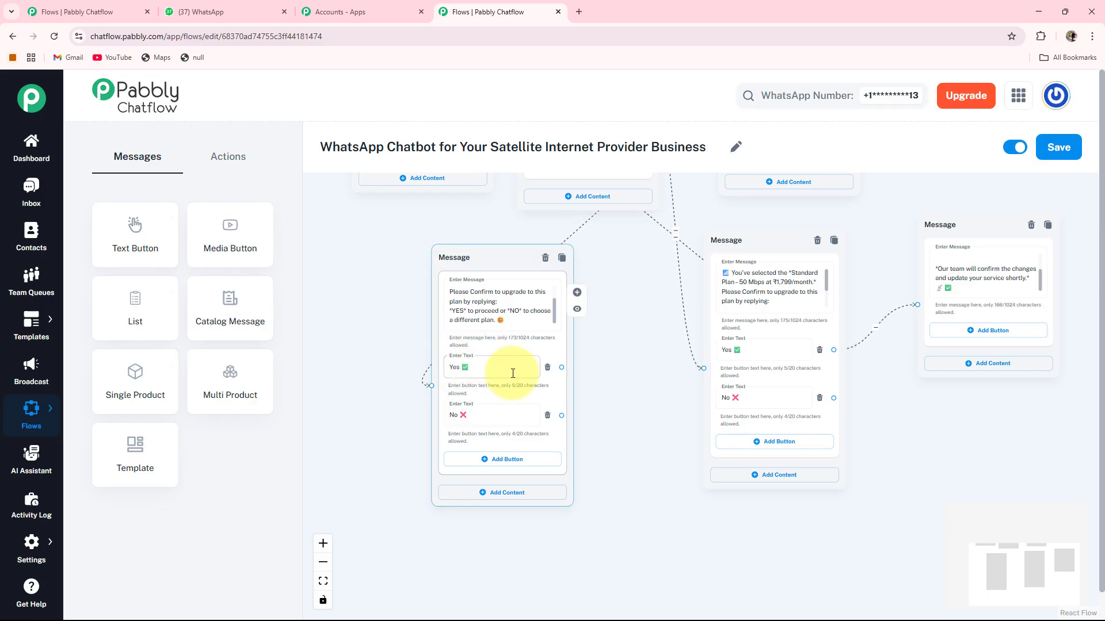
Link this confirmation's Yes ✅ to a new message saying the team will confirm the changes shortly.
drag(606, 404, 550, 378)
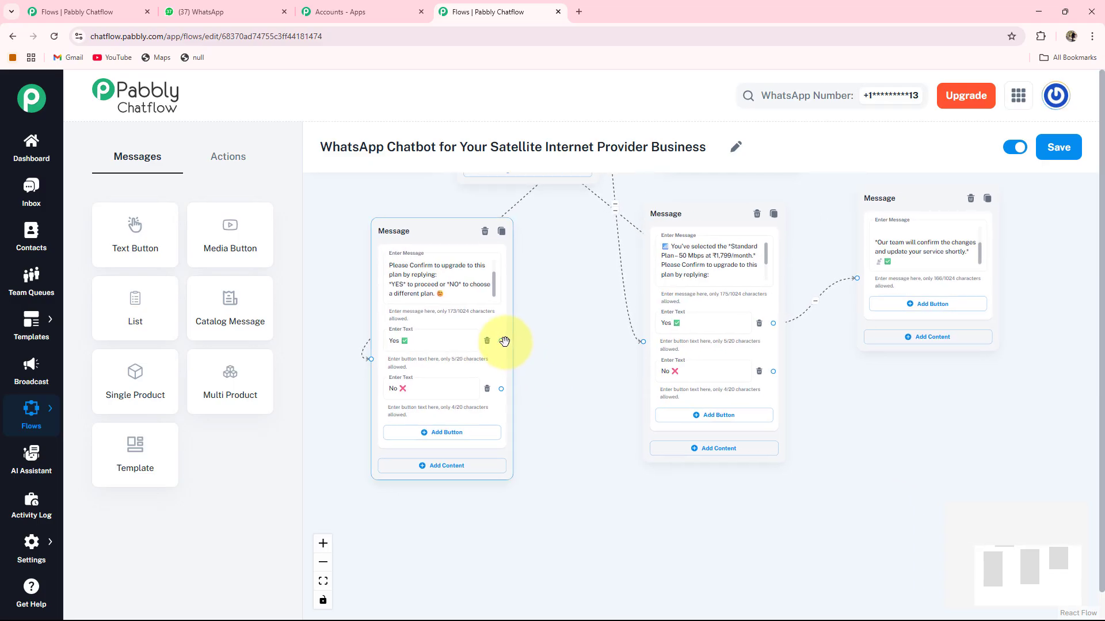
drag(502, 341, 532, 352)
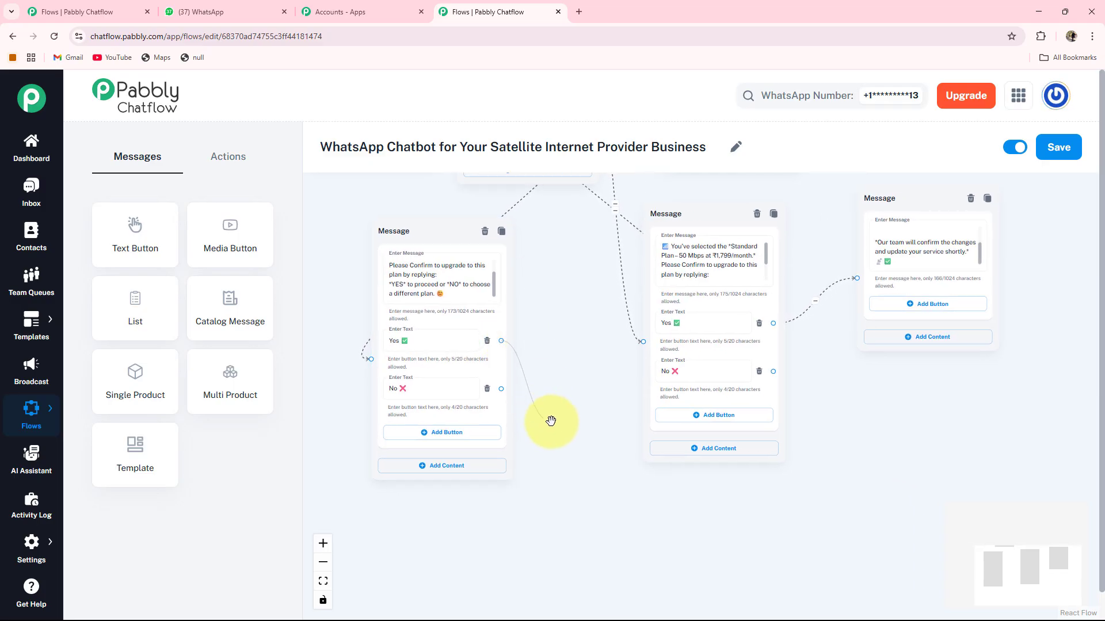
drag(551, 421, 576, 356)
click(539, 450)
drag(733, 392, 818, 396)
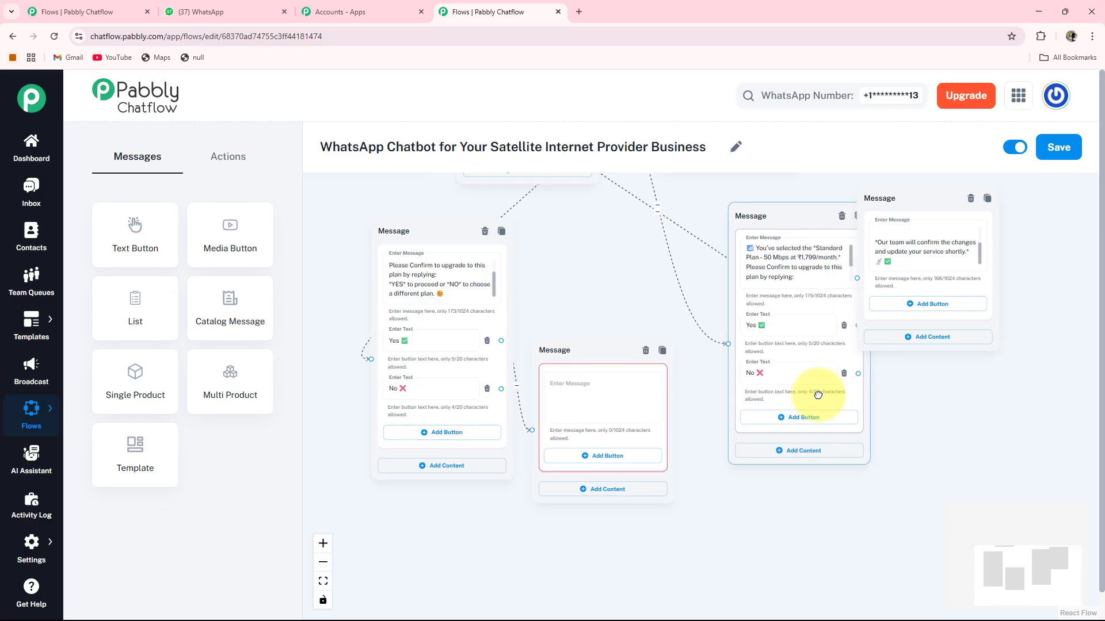
drag(604, 352, 624, 294)
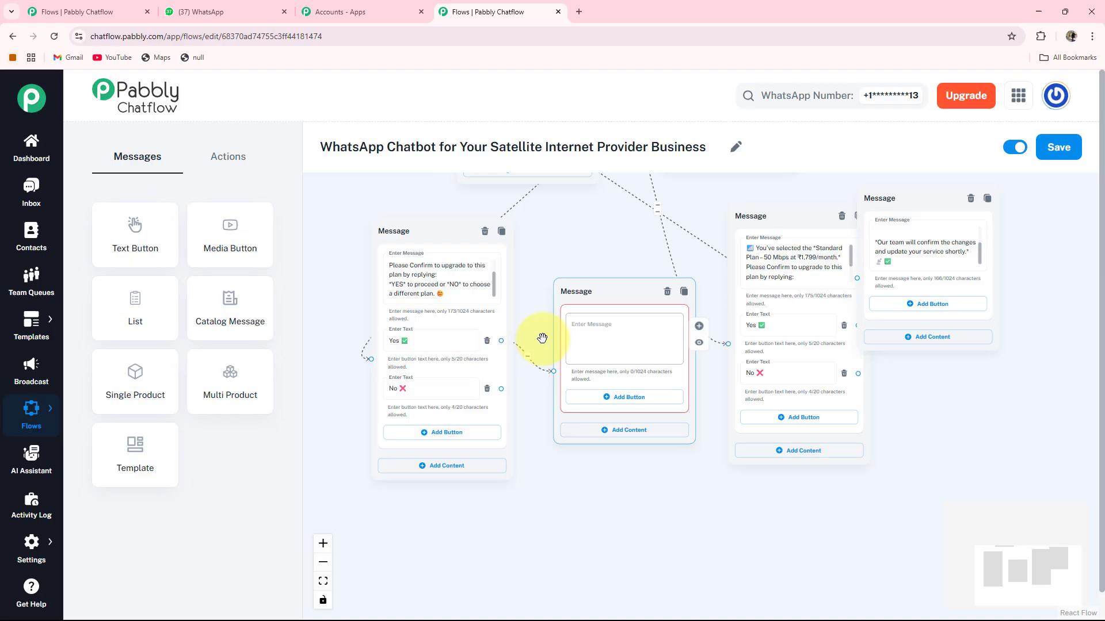
click(623, 331)
key(ctrl+v)
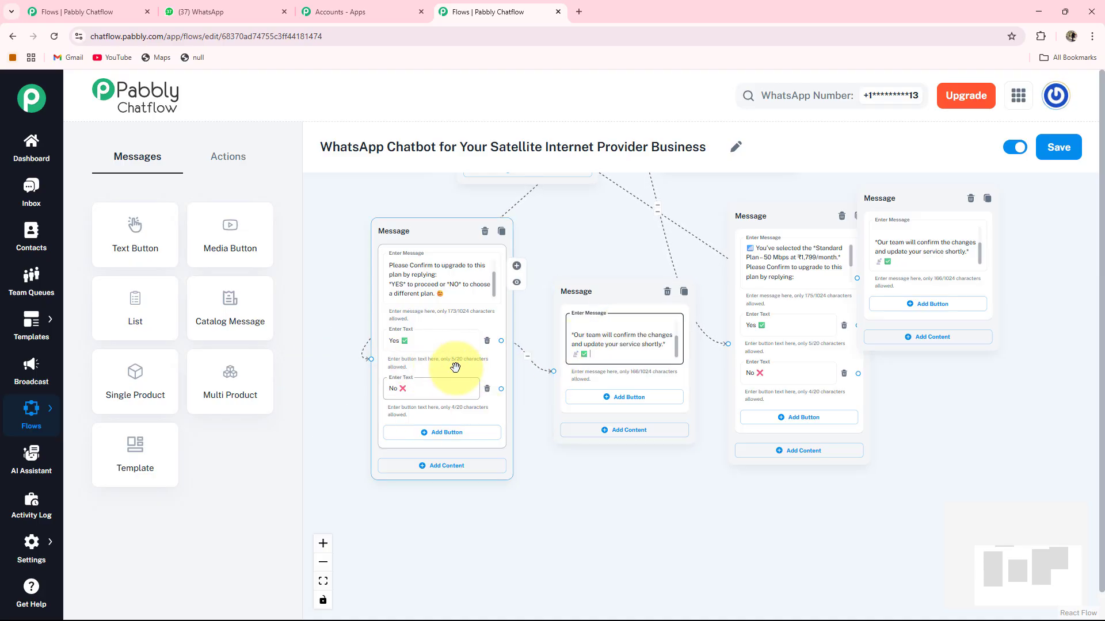
click(403, 392)
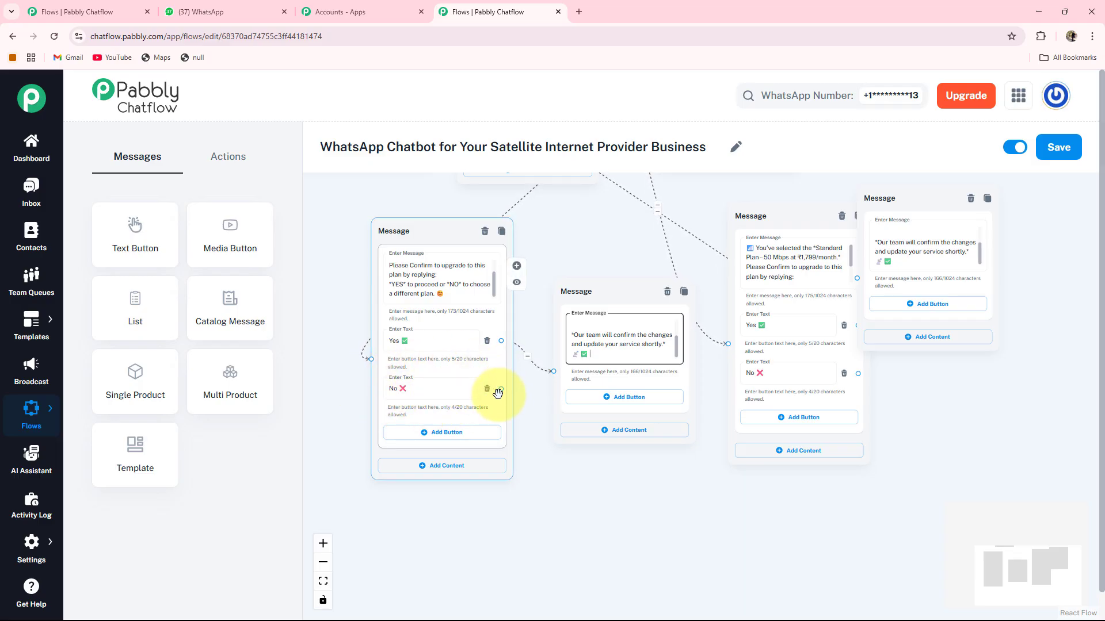
drag(501, 389, 461, 288)
Route No ❌ back to the plan options and edit the Outage Notification button text.
scroll(537, 395, down, 3)
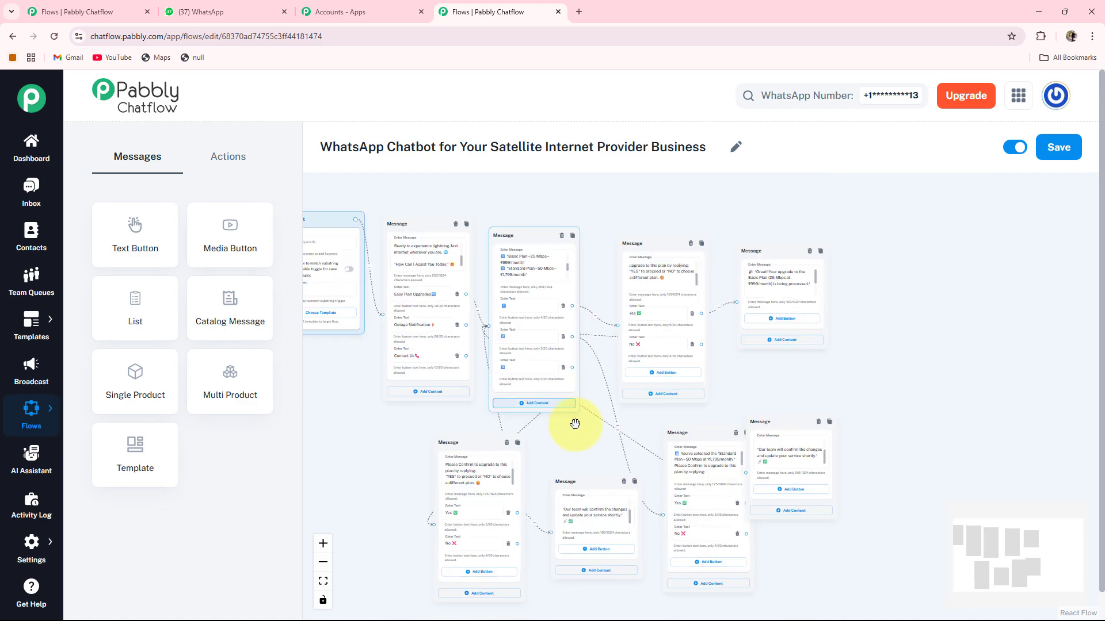
scroll(459, 459, up, 5)
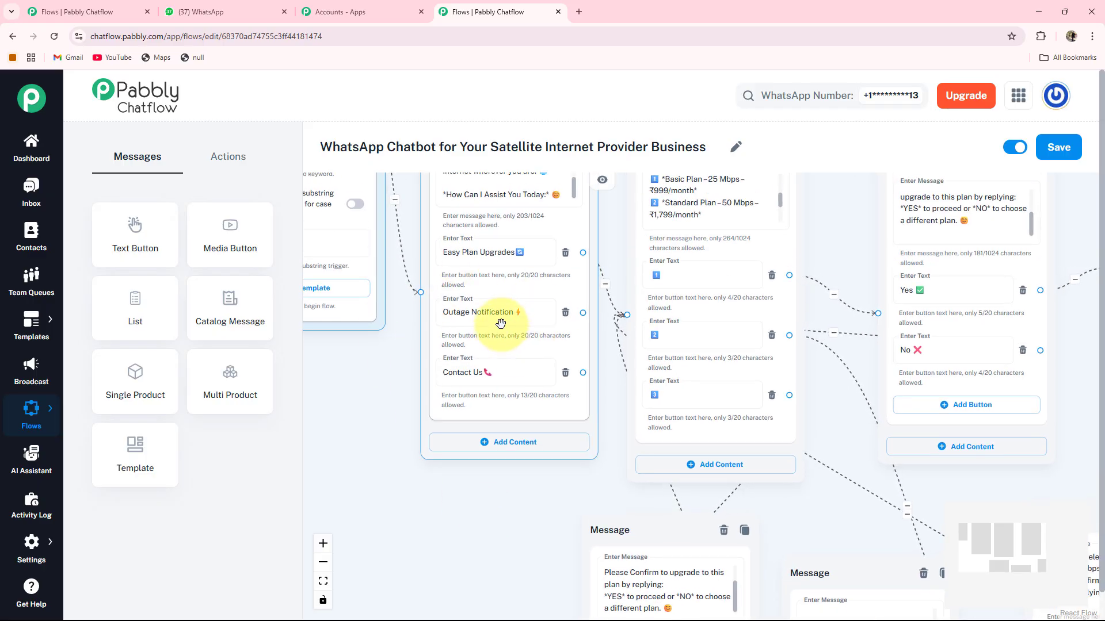
click(519, 322)
key(BackSpace)
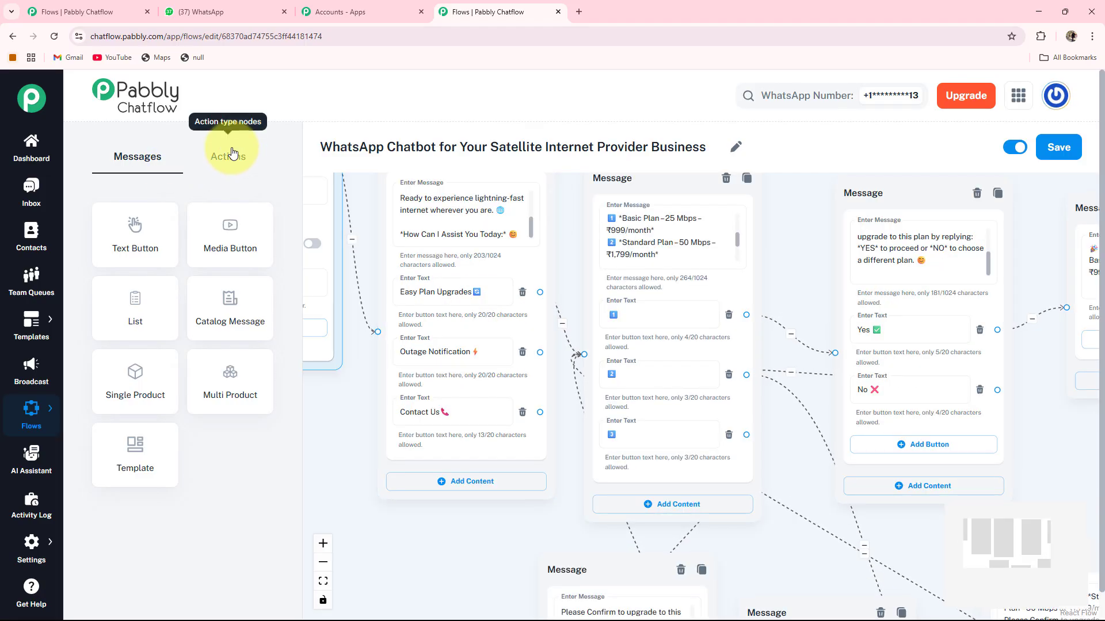
Add an Ask Question node from Actions and place it below the menu messages.
click(224, 155)
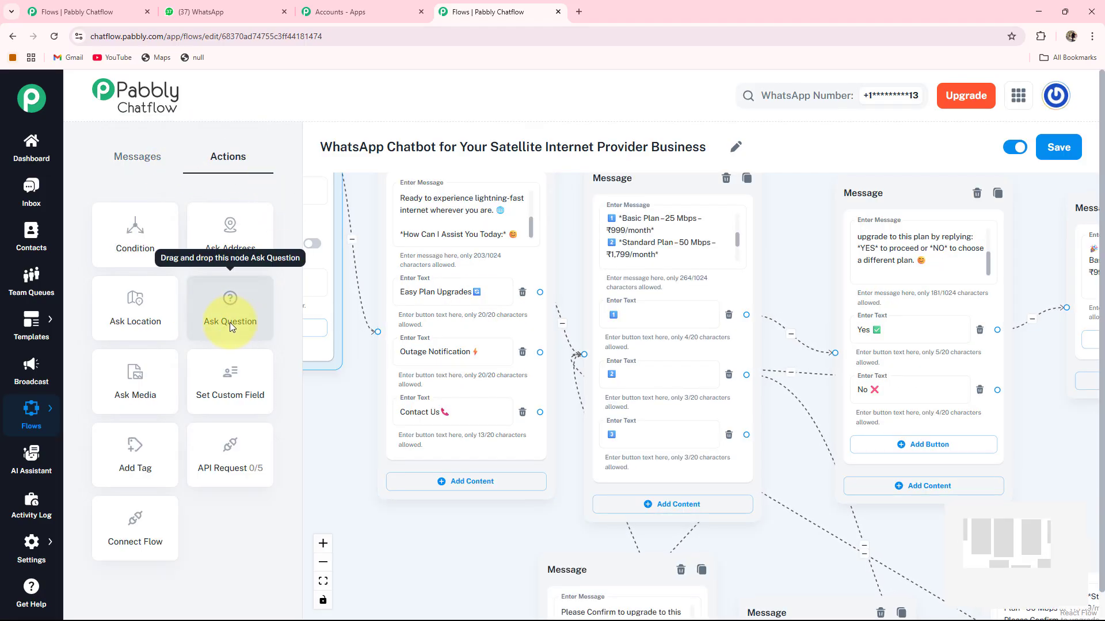
drag(230, 323, 467, 428)
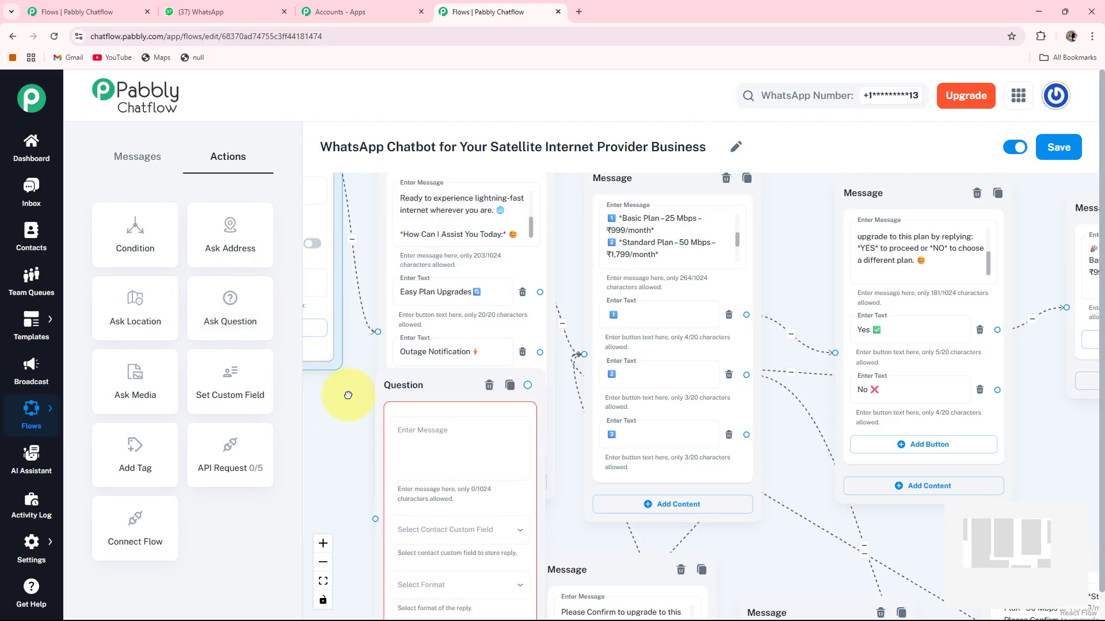
drag(347, 395, 343, 232)
drag(445, 275, 403, 395)
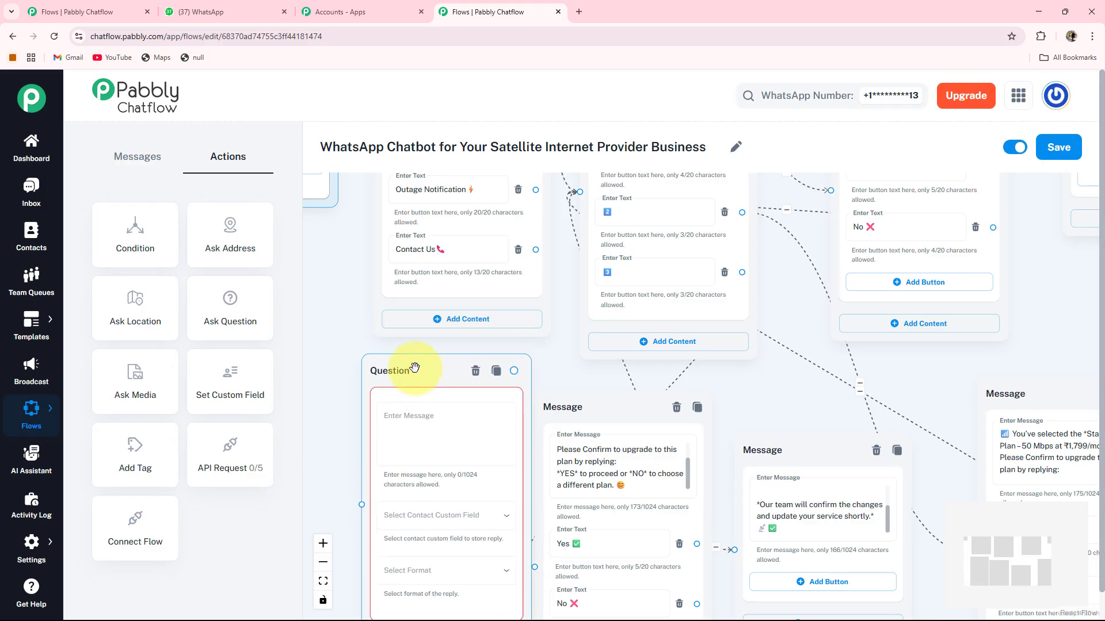
drag(425, 345, 442, 290)
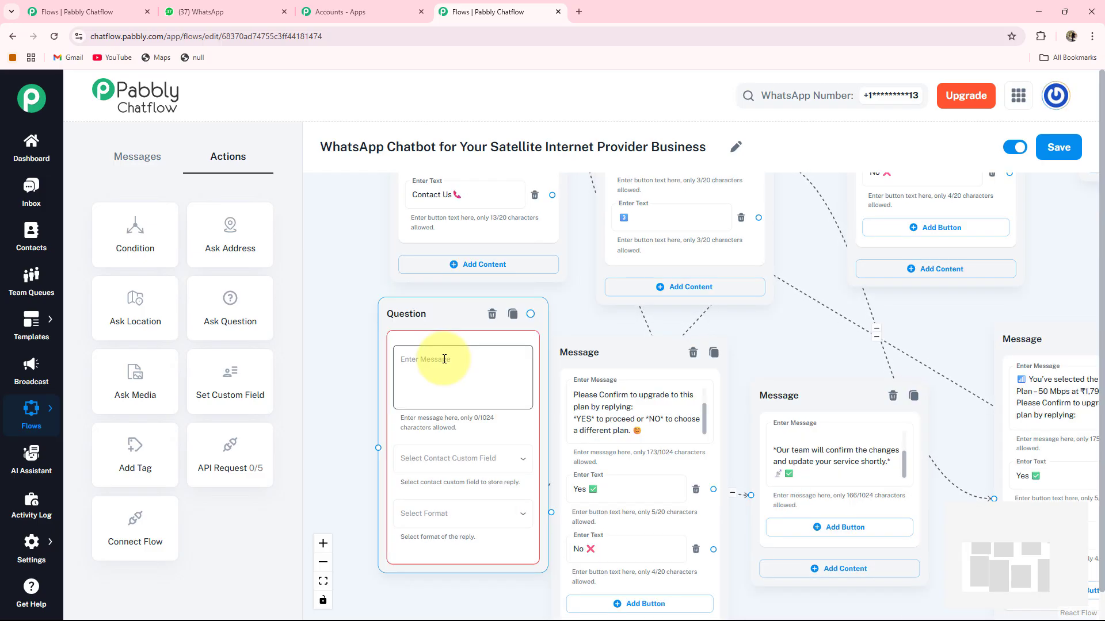
Paste the full-name prompt into the question and store the reply in FullName.
click(443, 359)
key(ctrl+v)
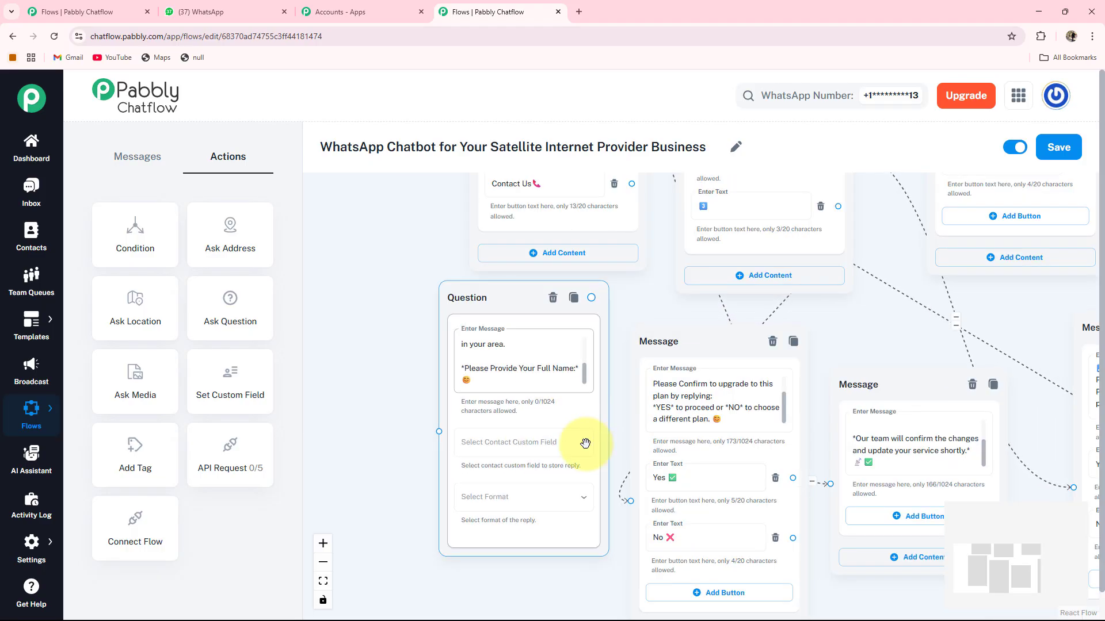
click(557, 454)
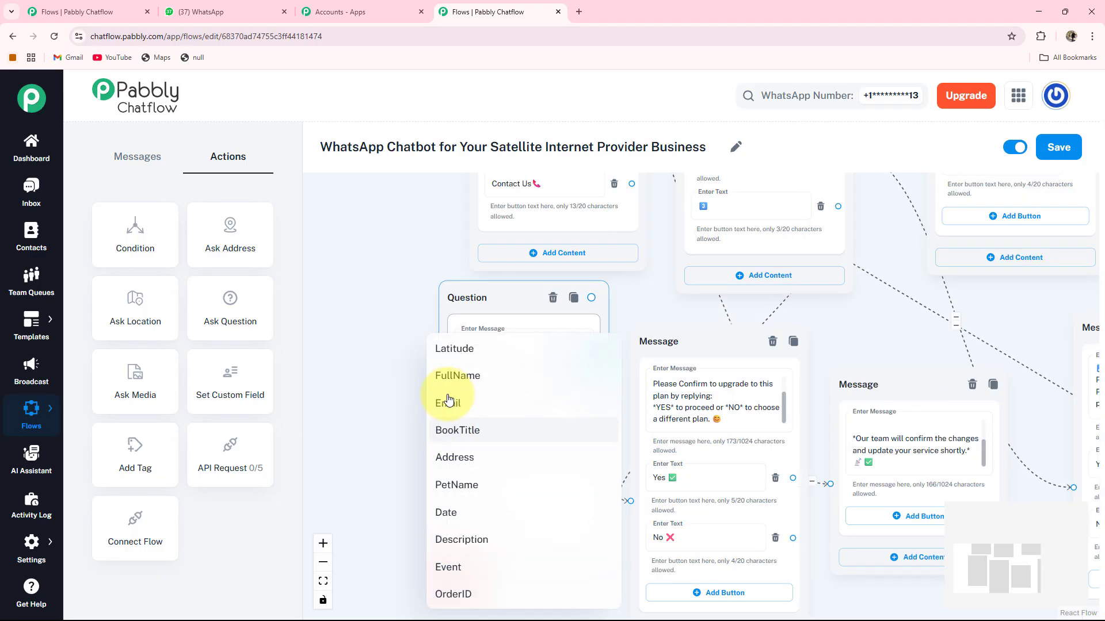
click(461, 379)
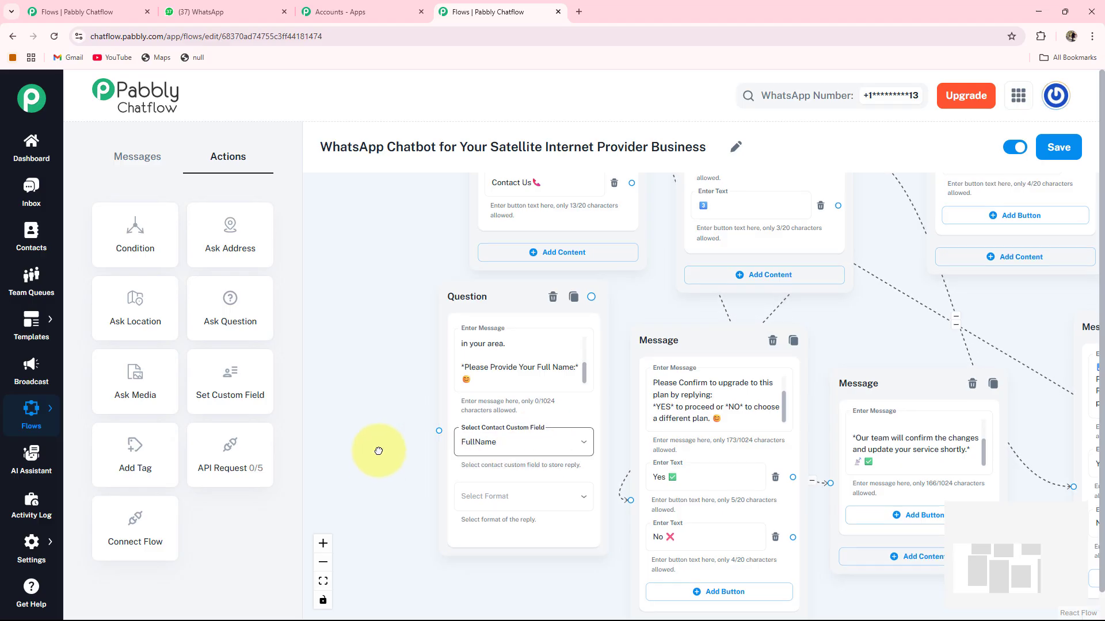
Set the question's reply format to Text and review the validation message settings.
drag(378, 448, 382, 419)
click(452, 460)
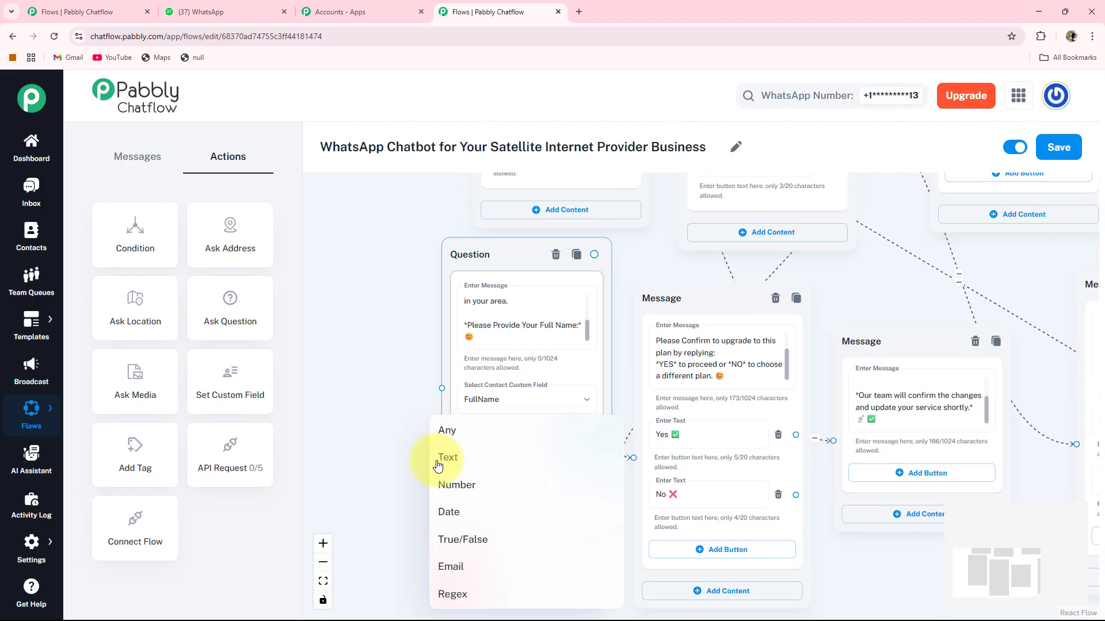
click(448, 461)
drag(419, 485, 420, 444)
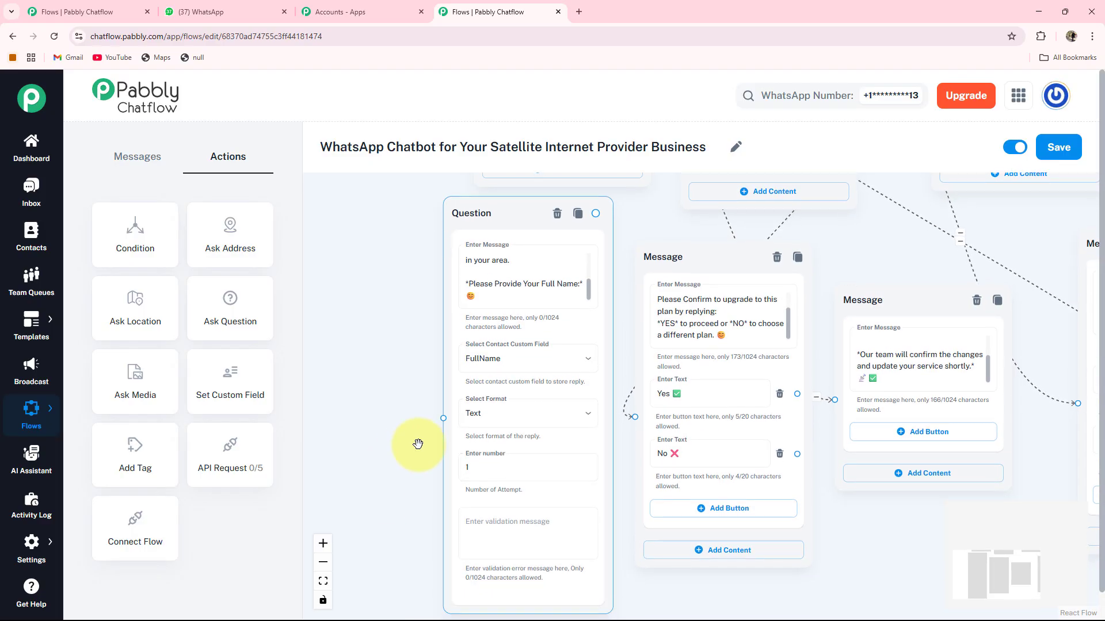
click(507, 553)
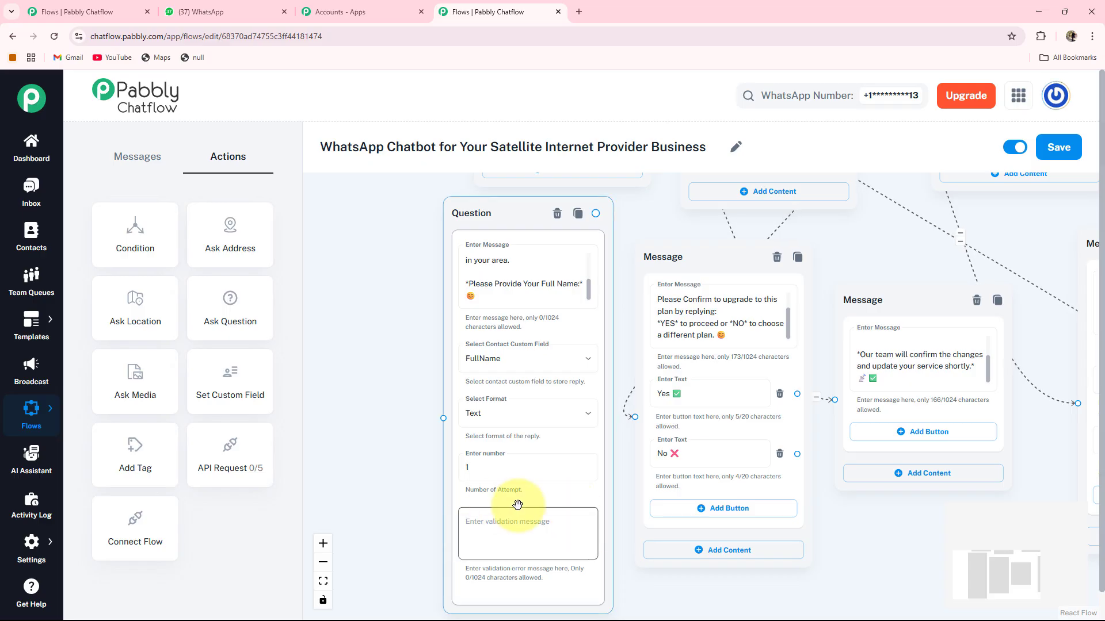
click(420, 464)
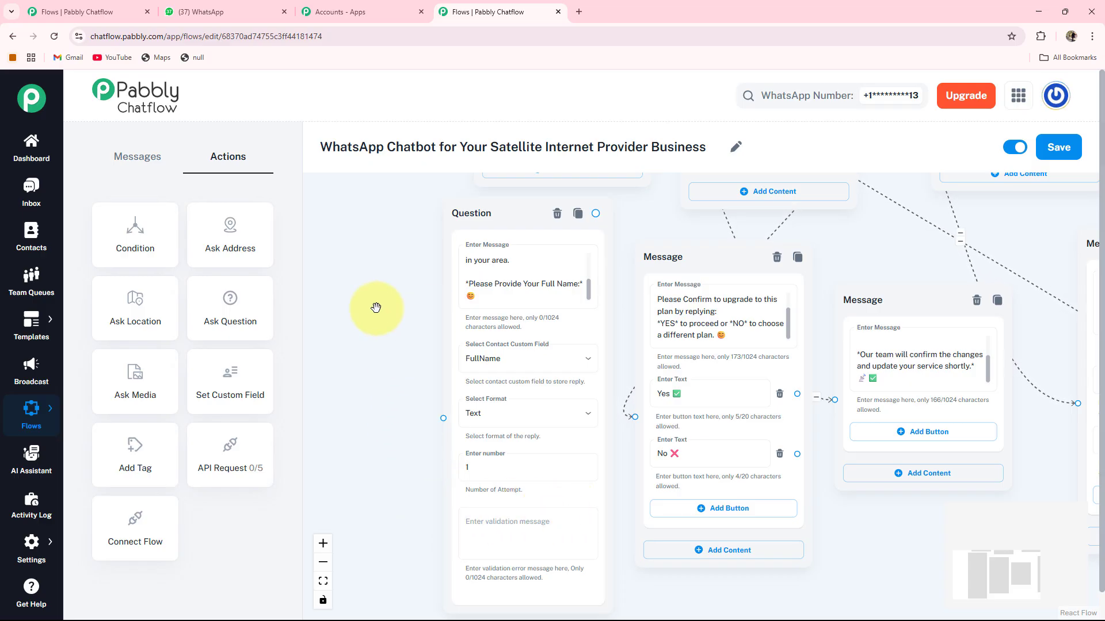
click(506, 553)
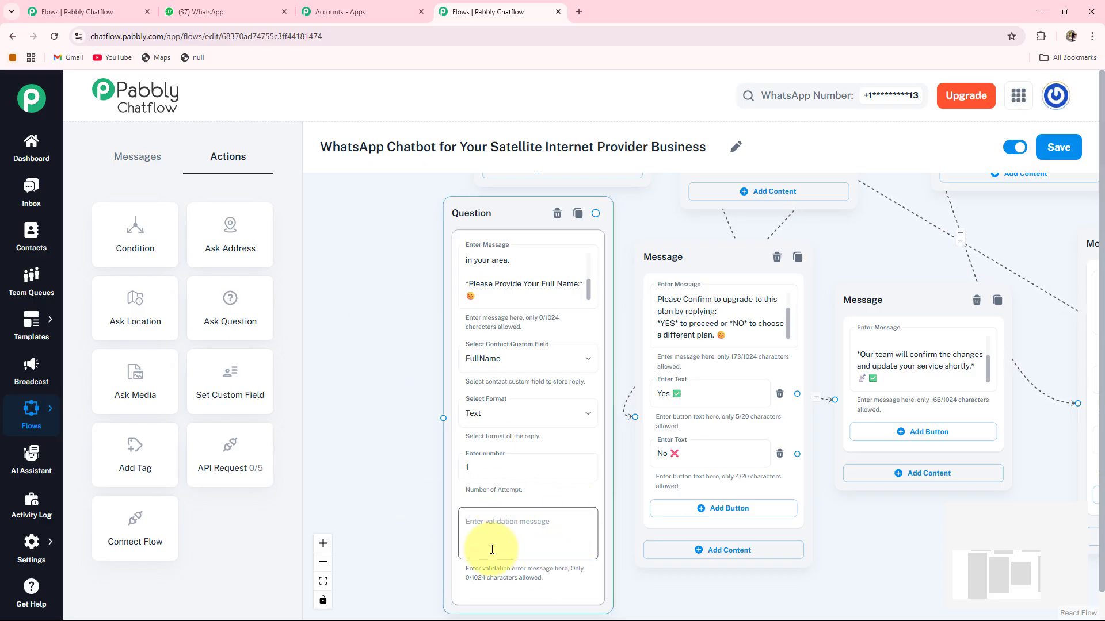
click(365, 368)
Link the Outage Notification button to the full-name Question node and tidy the surrounding message nodes.
scroll(403, 363, up, 2)
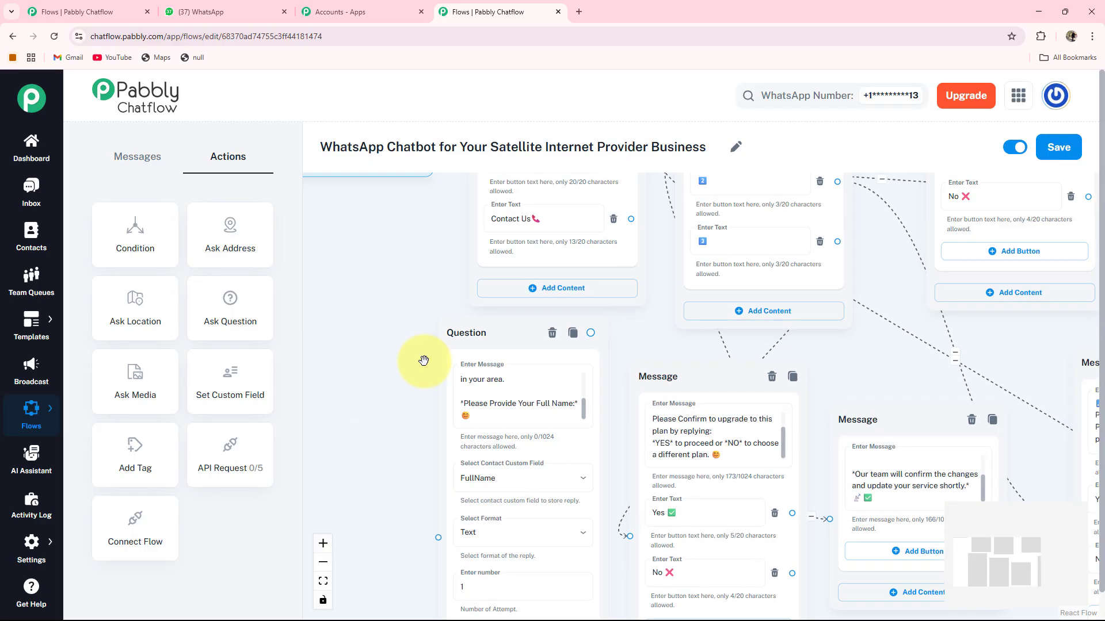
scroll(437, 328, up, 1)
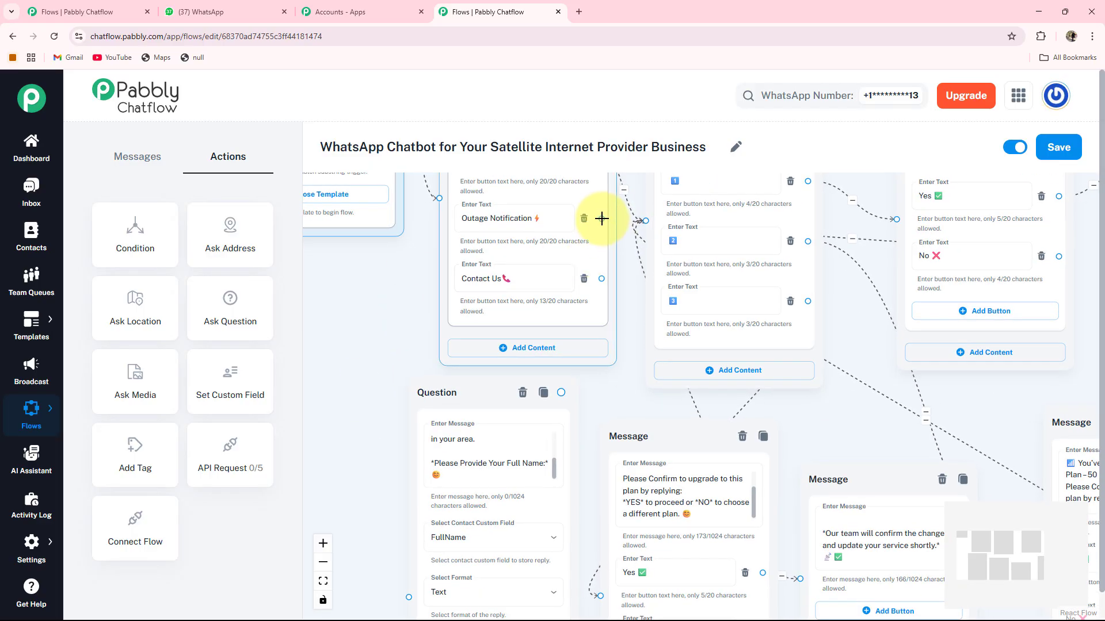
drag(601, 219, 407, 586)
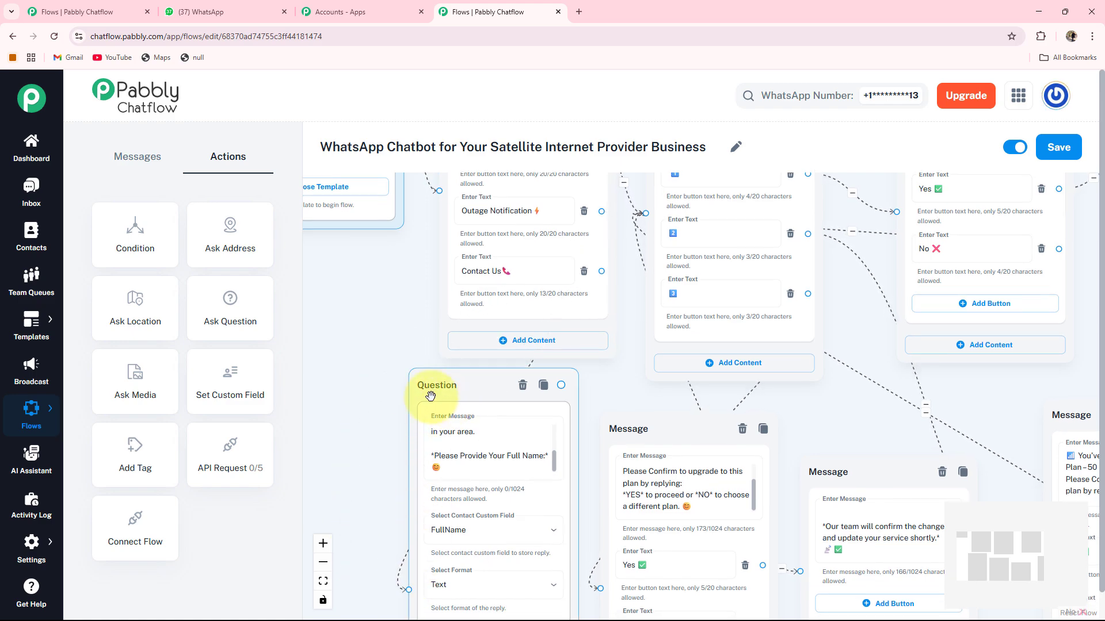
scroll(382, 369, down, 3)
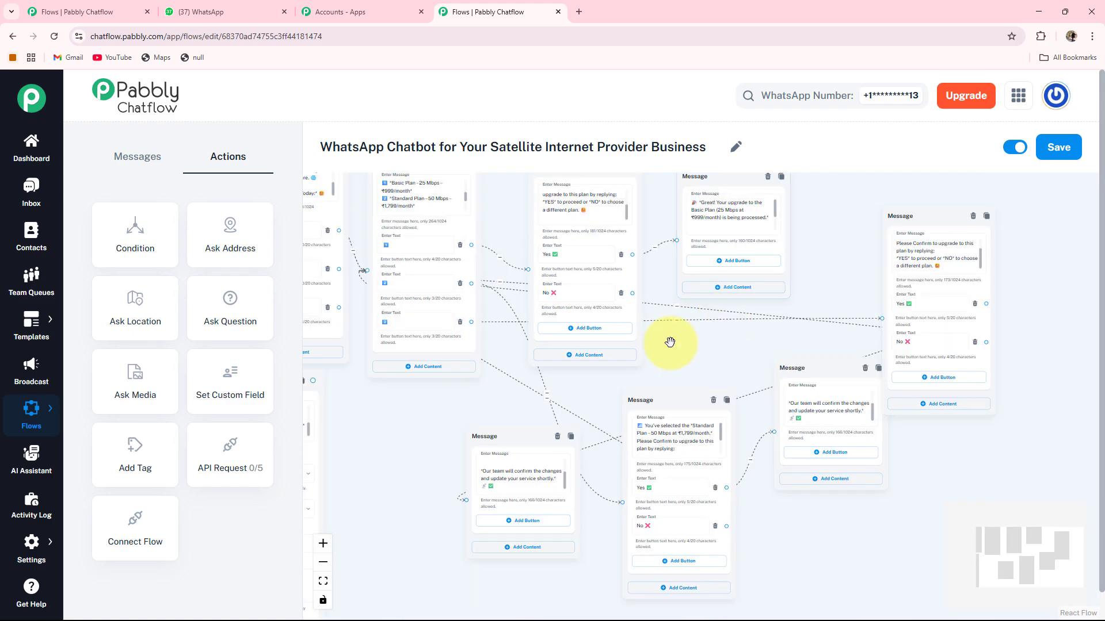
drag(660, 347, 809, 352)
drag(637, 432, 643, 440)
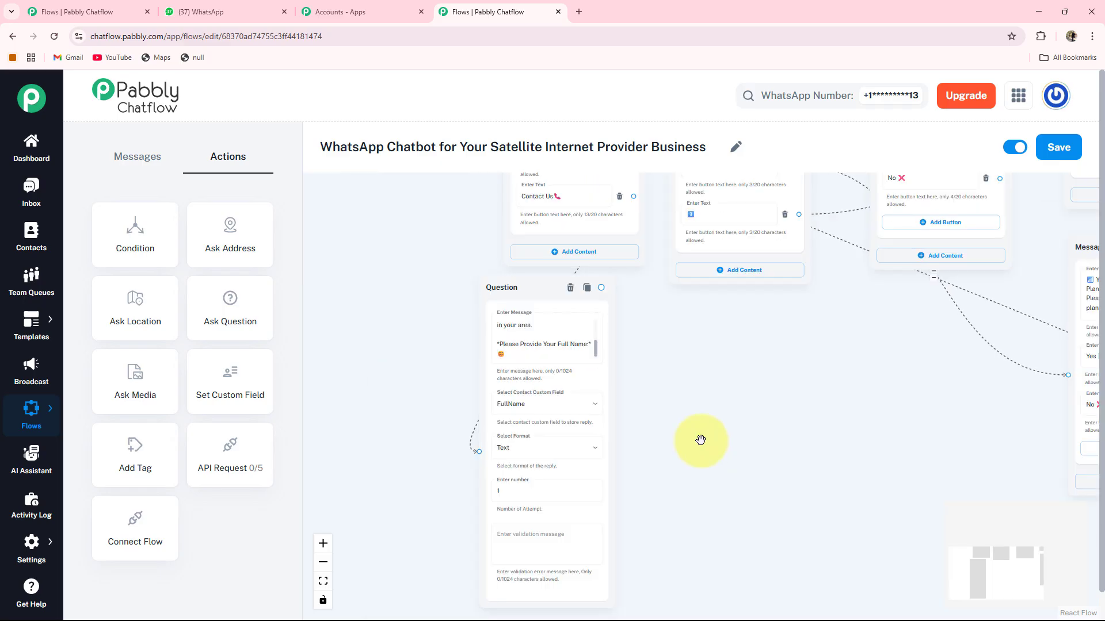
drag(702, 444, 705, 389)
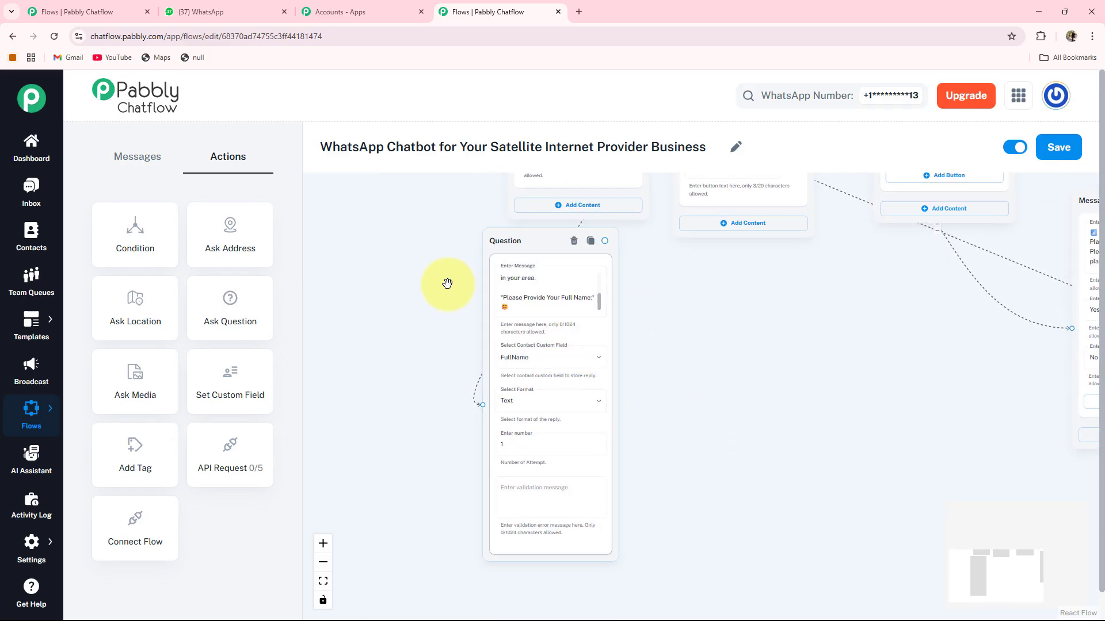
click(544, 302)
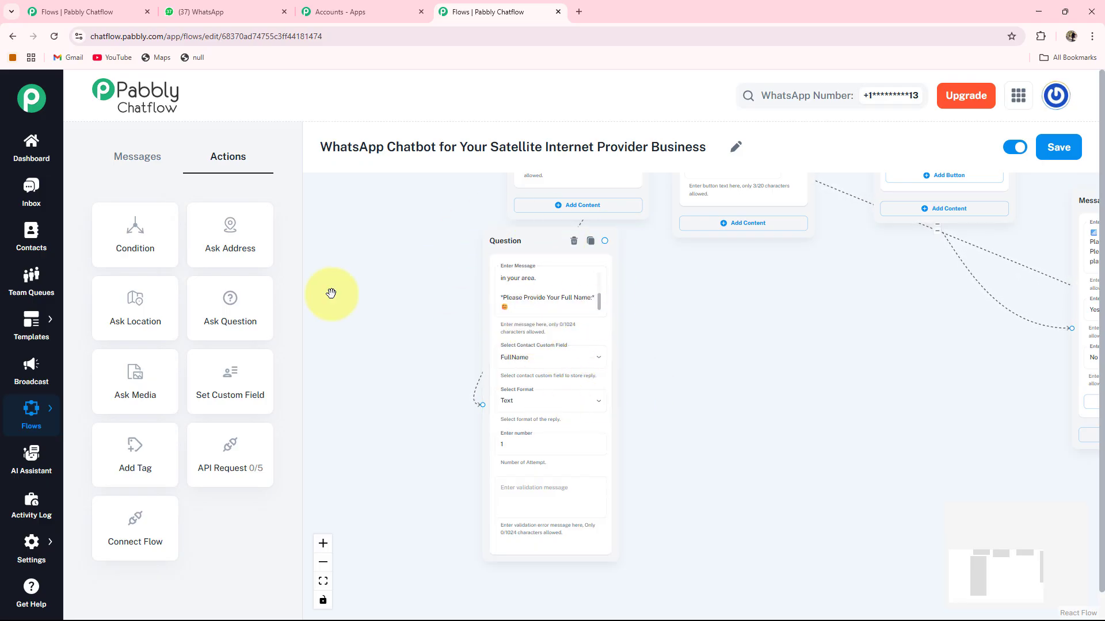
Add a second Question asking for the customer ID, saved to OrderID with format Any.
click(214, 303)
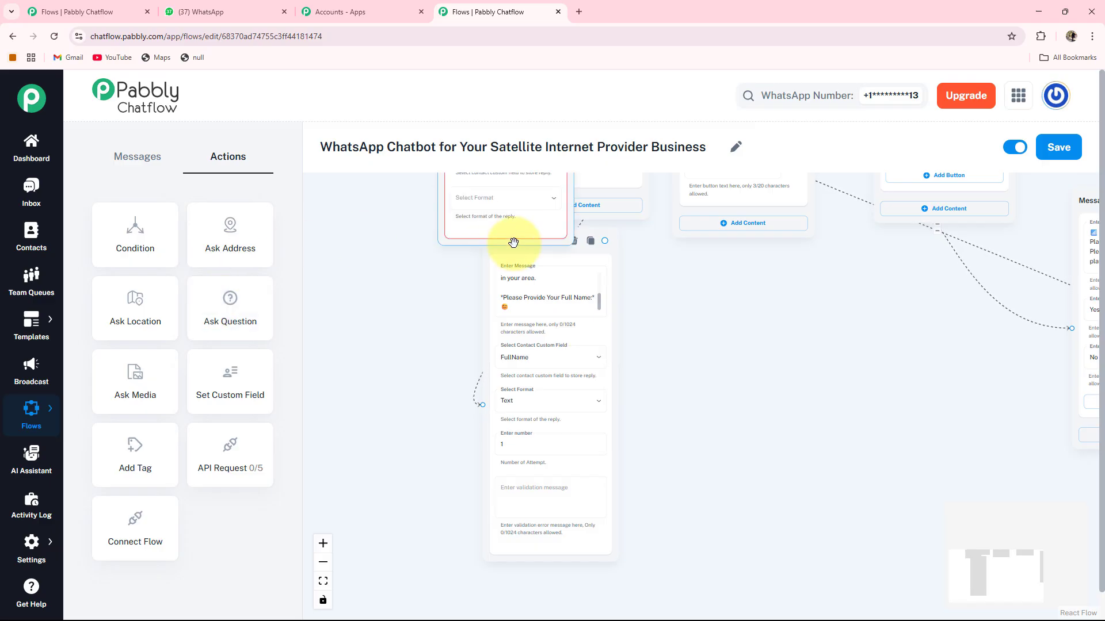
drag(509, 228, 719, 484)
click(691, 334)
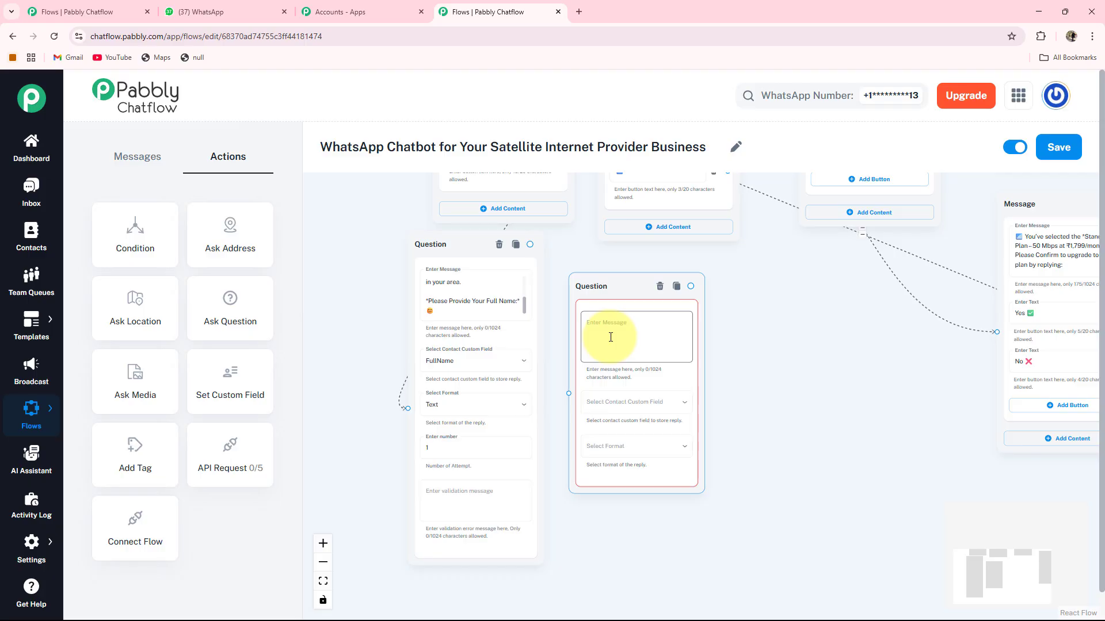
text(*Please Share Your Customer 🆔 to continue:*)
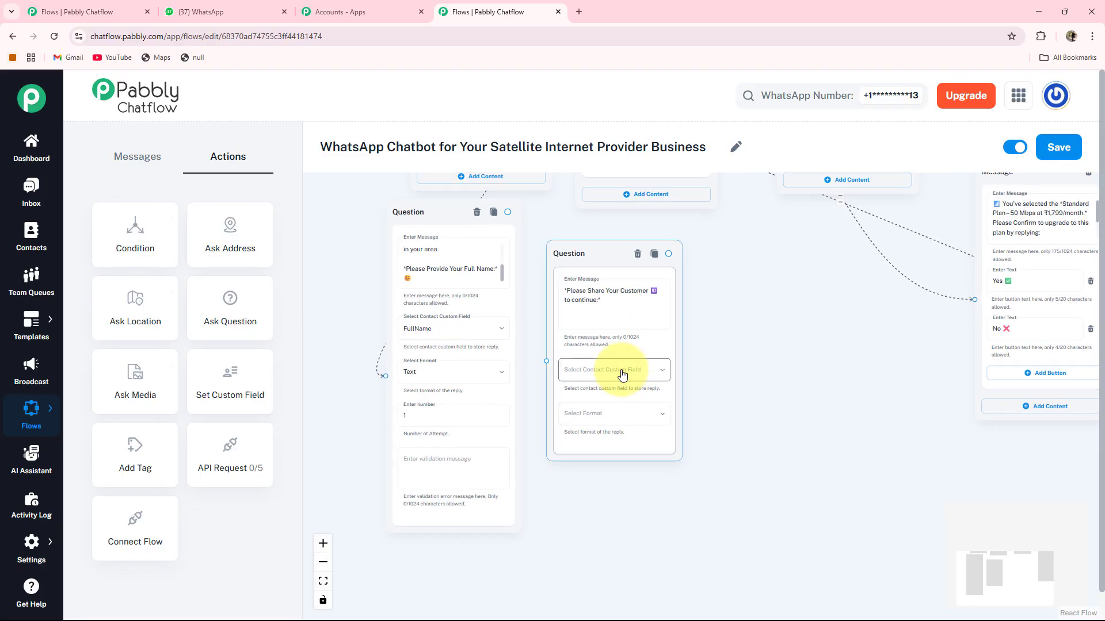
click(622, 374)
click(556, 593)
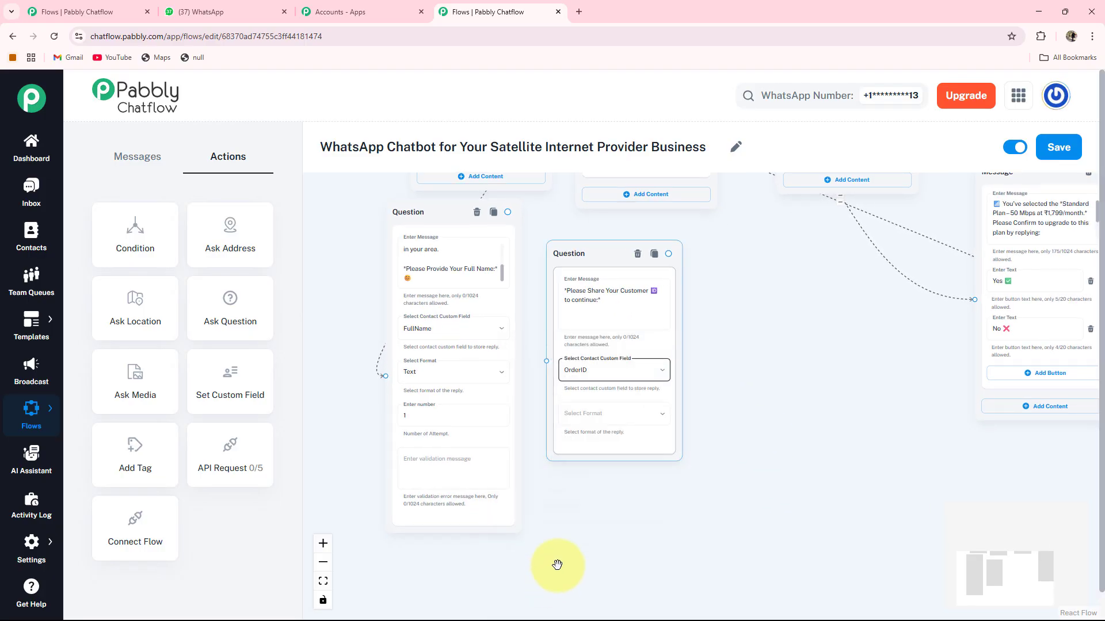
click(612, 412)
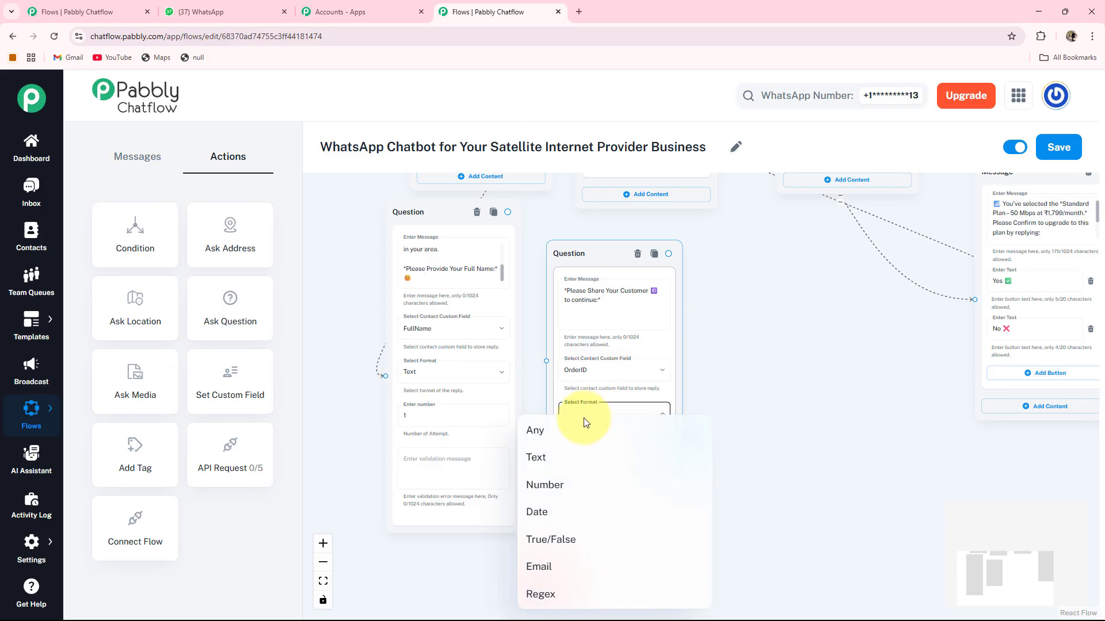
click(543, 437)
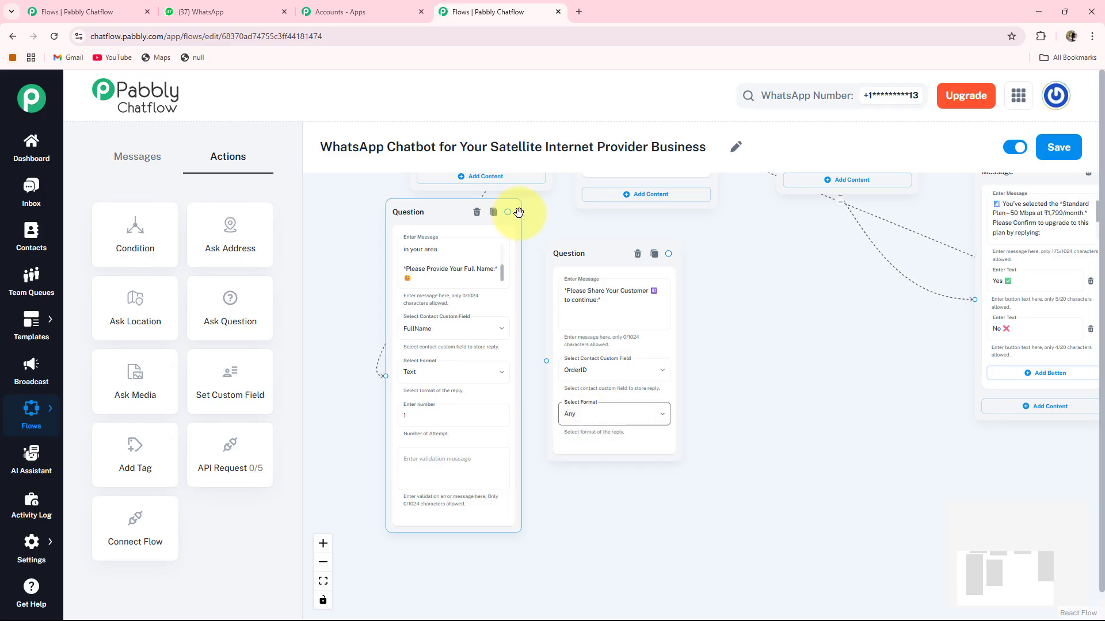
Connect the full-name question's output to the OrderID question.
drag(519, 213, 545, 361)
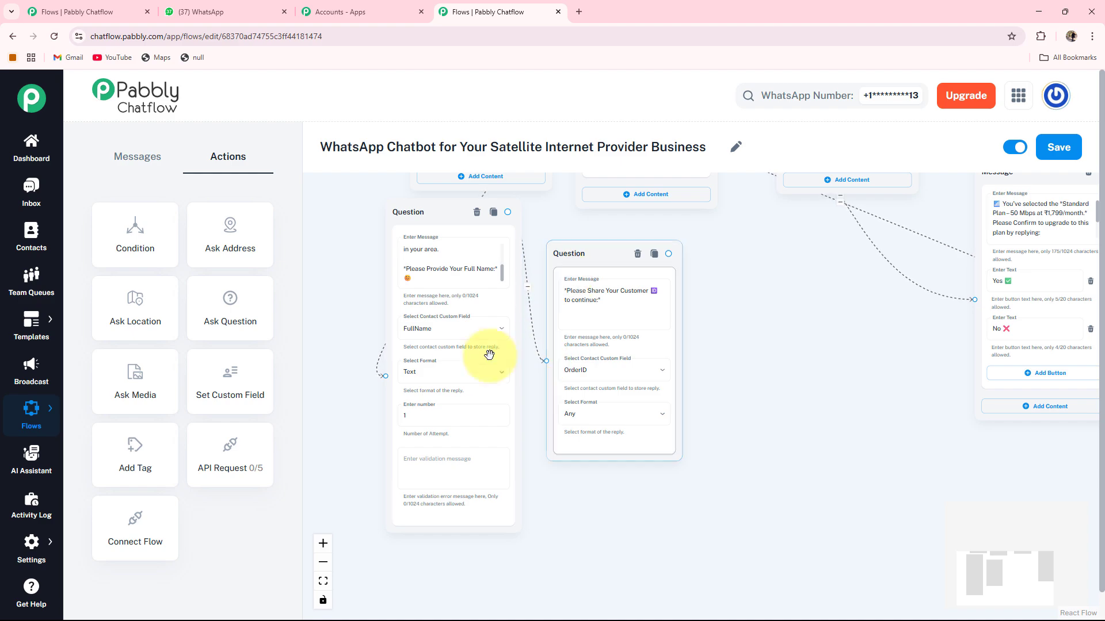
click(426, 352)
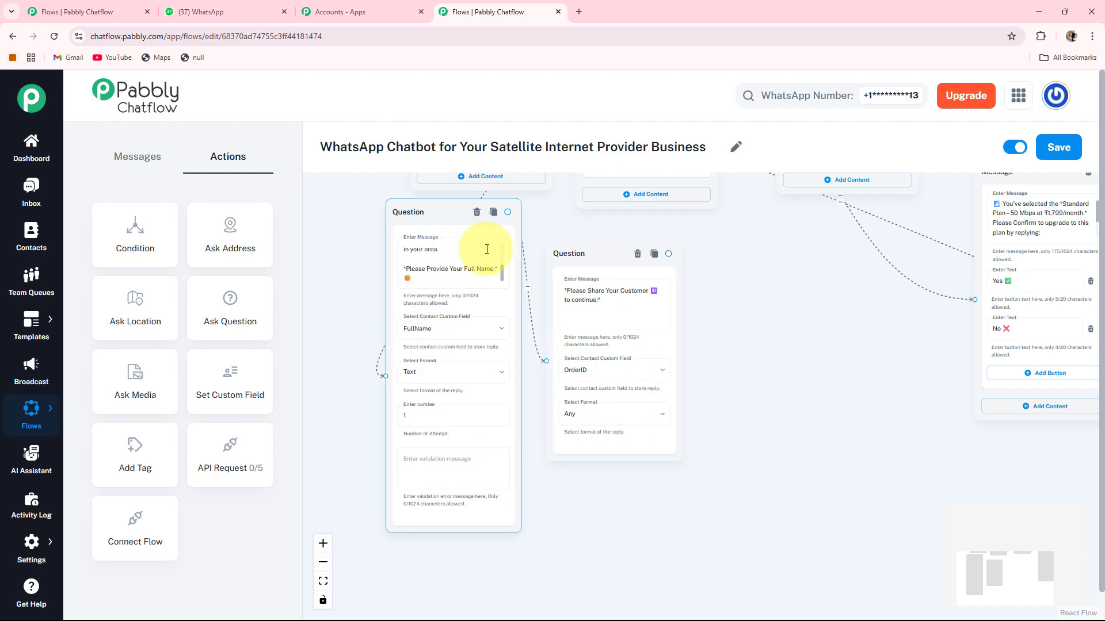
click(611, 328)
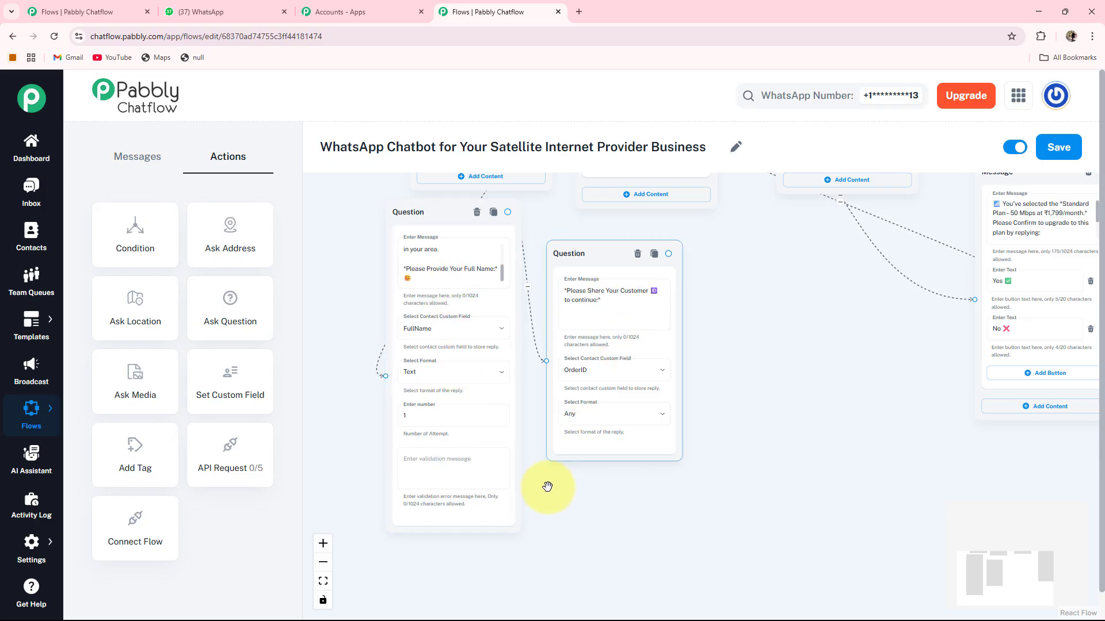
click(433, 445)
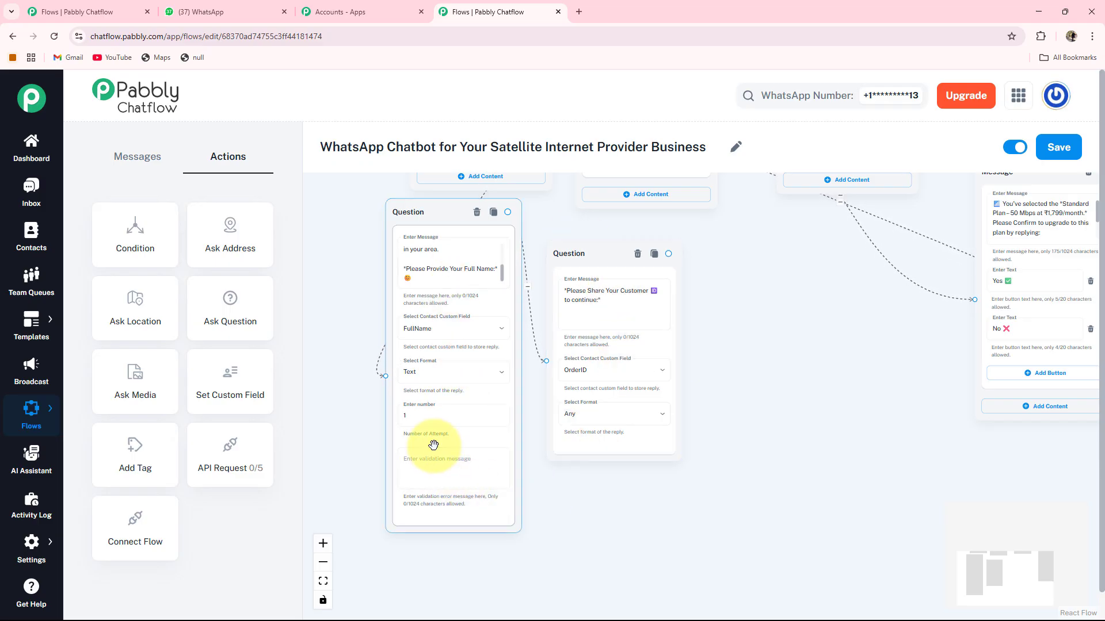
Drop an API Request step onto the canvas beside the OrderID question and select it.
drag(236, 457, 333, 187)
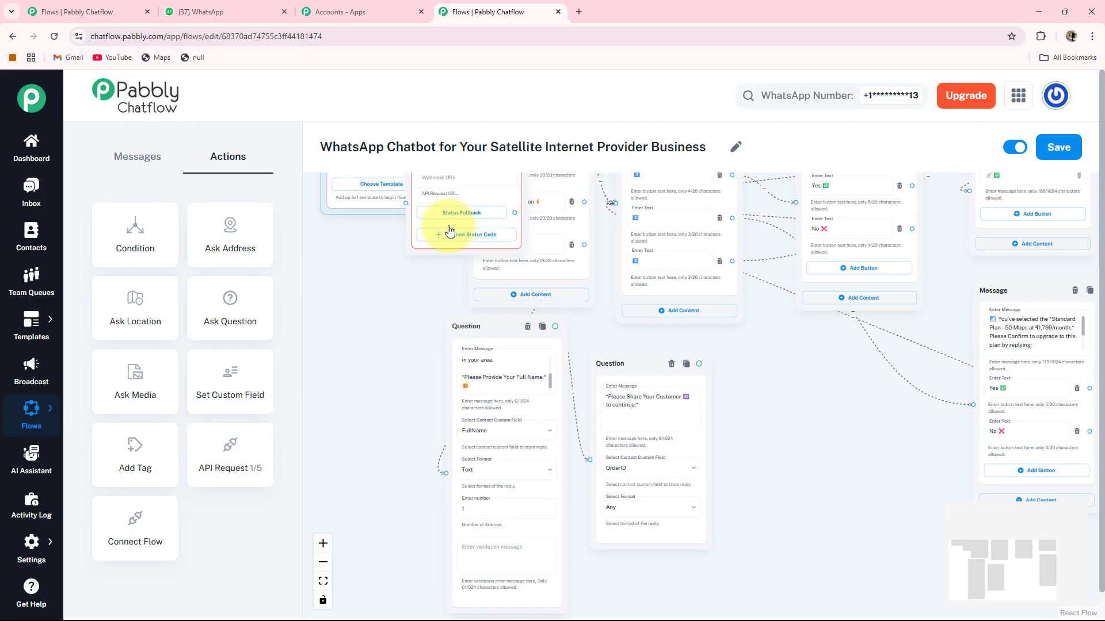
drag(824, 469, 794, 461)
drag(836, 582, 696, 495)
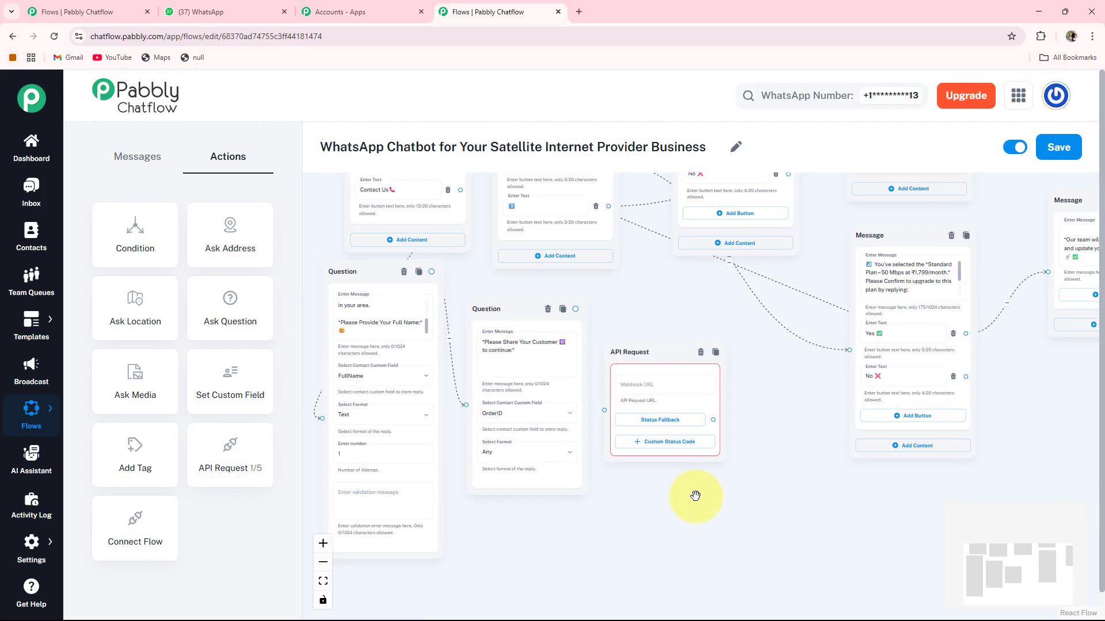
scroll(696, 495, up, 3)
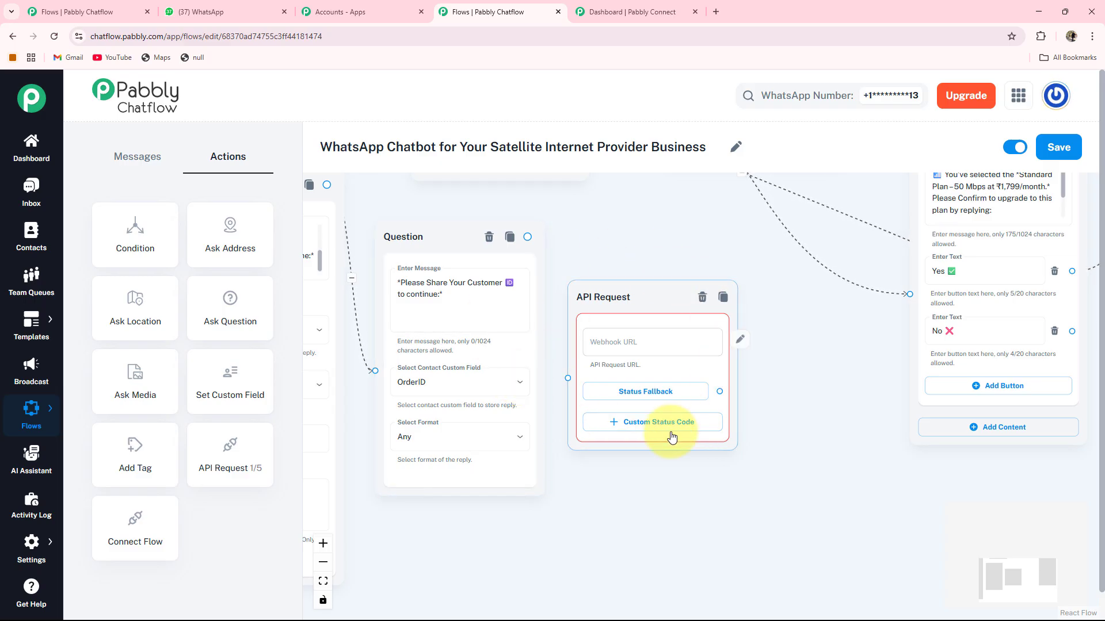
click(571, 315)
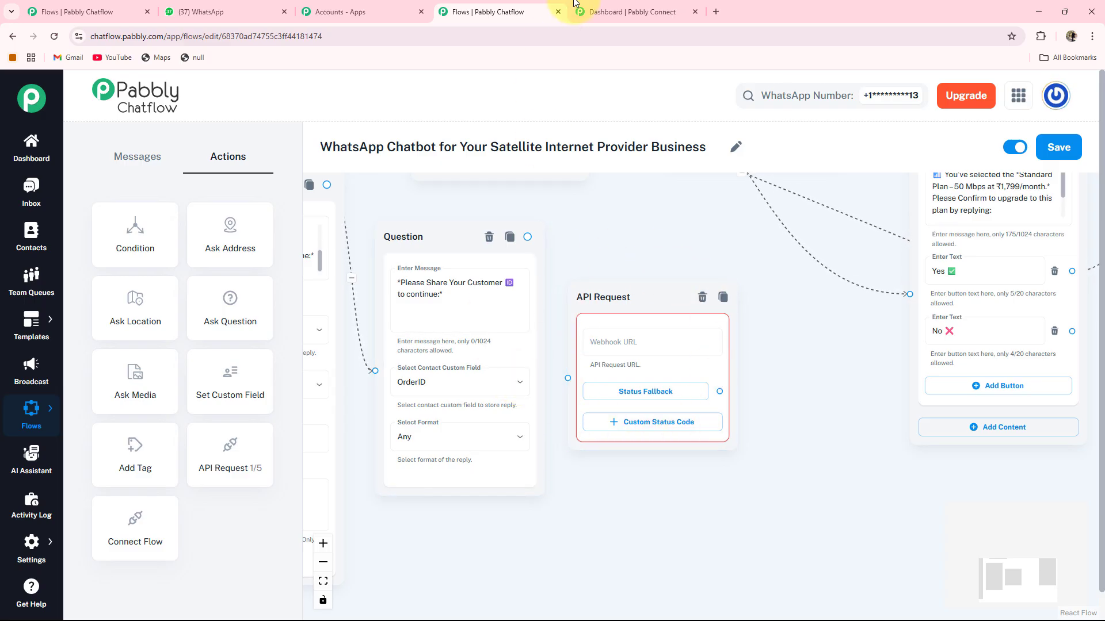
Copy the trigger's webhook URL from the Satellite Internet Provider workflow into the API Request settings.
click(615, 14)
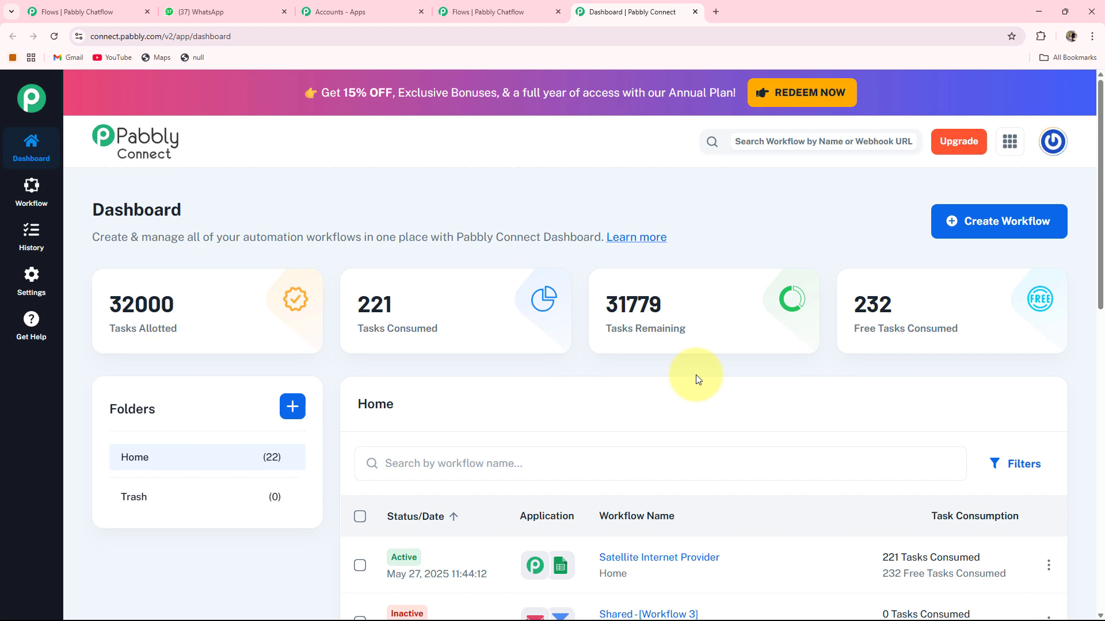
scroll(698, 378, down, 1)
scroll(698, 379, up, 1)
scroll(698, 378, down, 2)
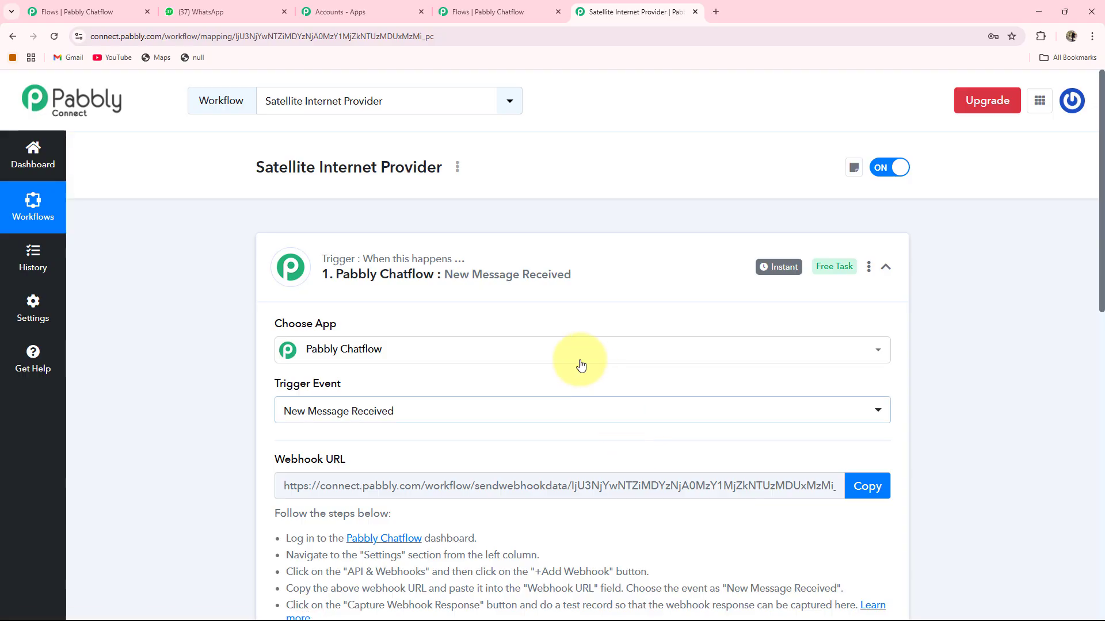
scroll(419, 264, down, 1)
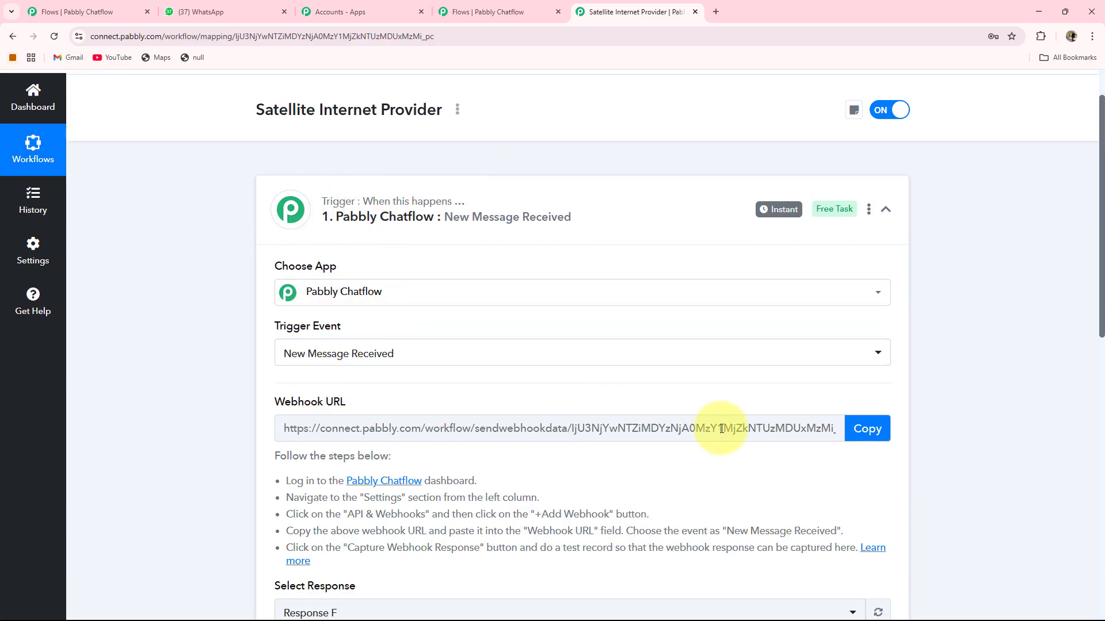
scroll(415, 296, down, 2)
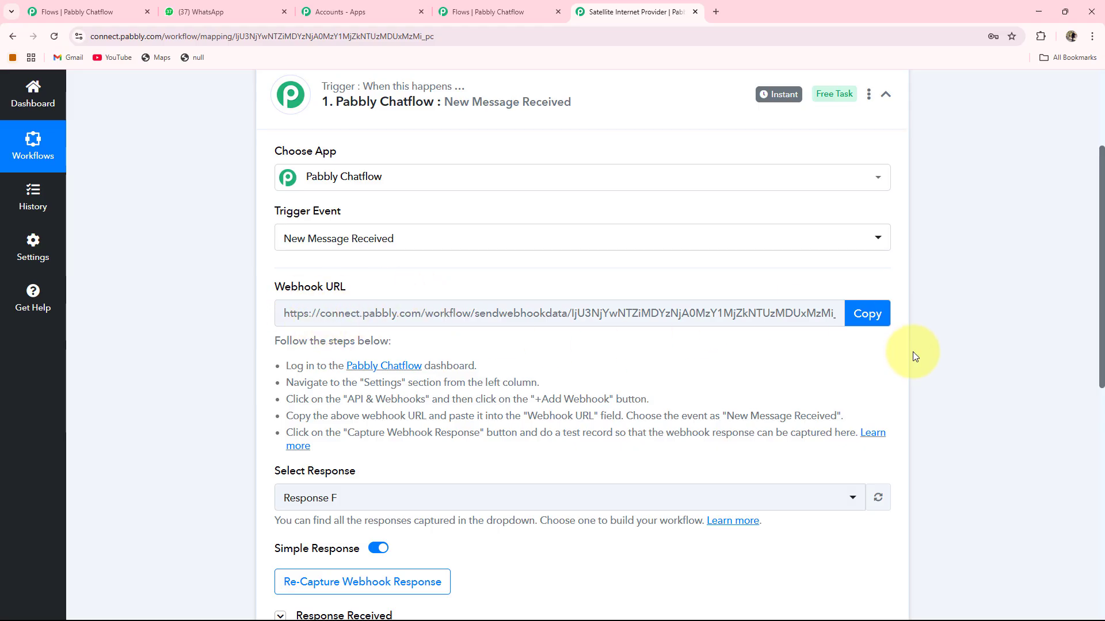
click(870, 314)
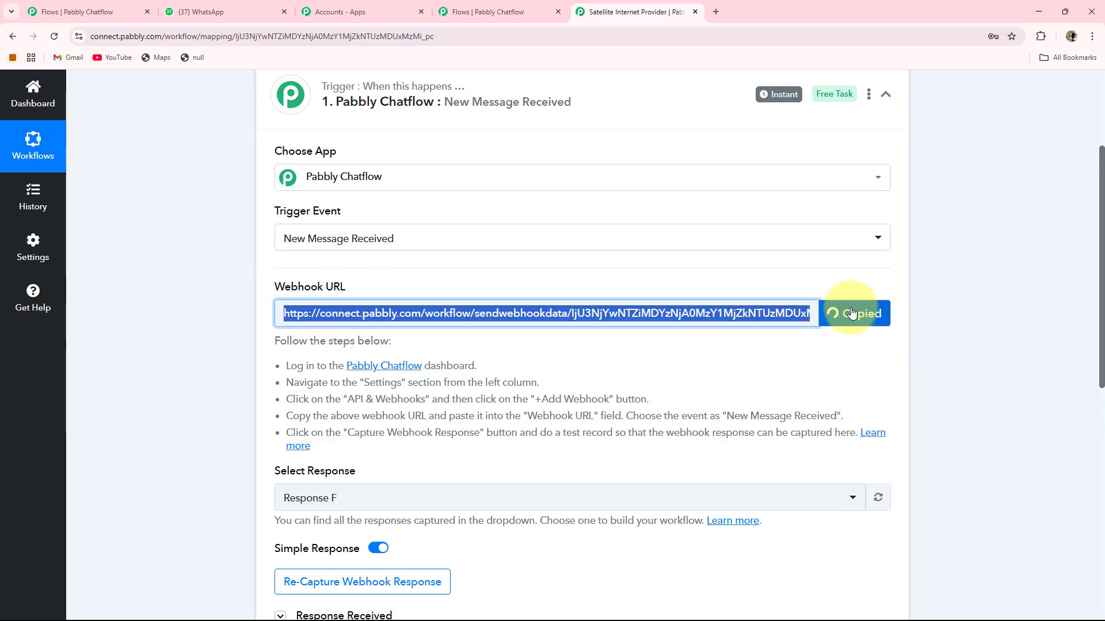
click(488, 12)
click(483, 187)
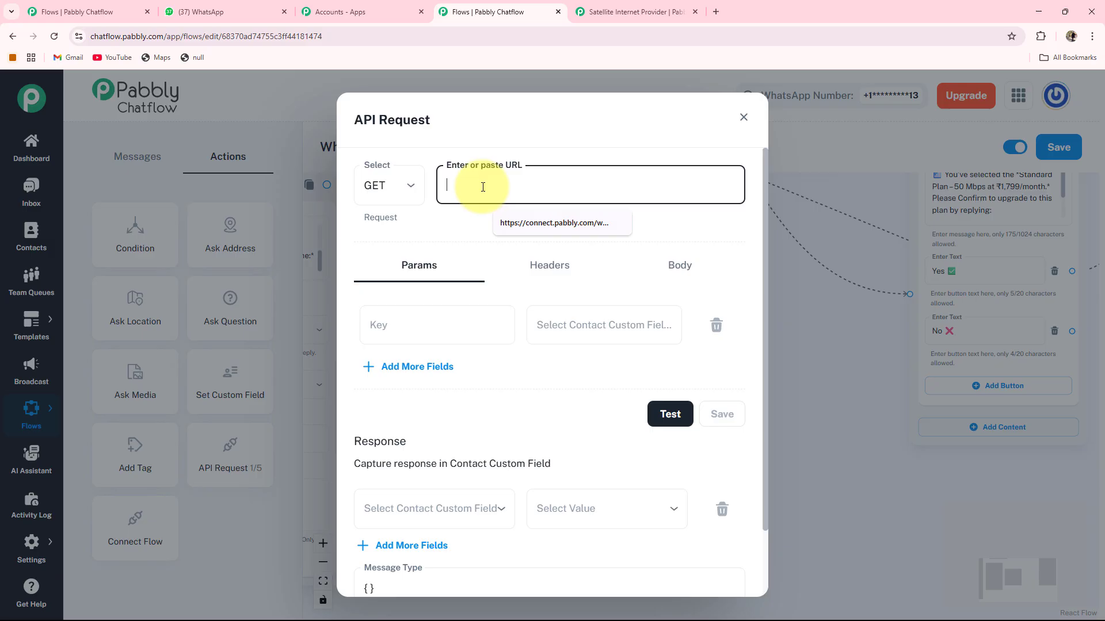
Paste the webhook URL, set the method to POST and send $FullName as the first parameter.
key(ctrl+v)
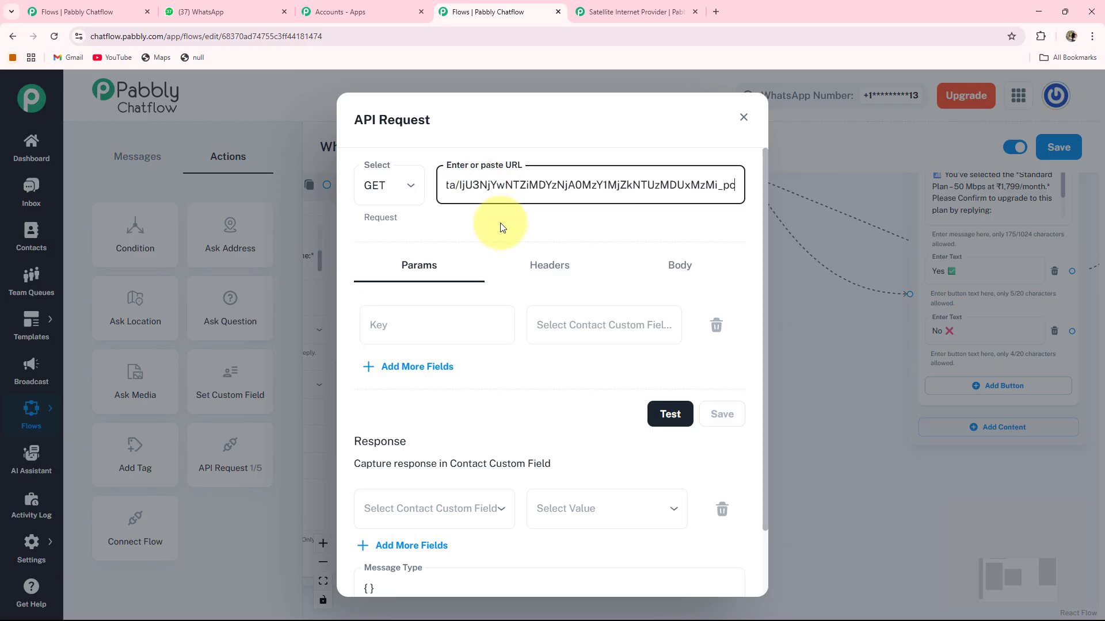
click(389, 185)
click(380, 260)
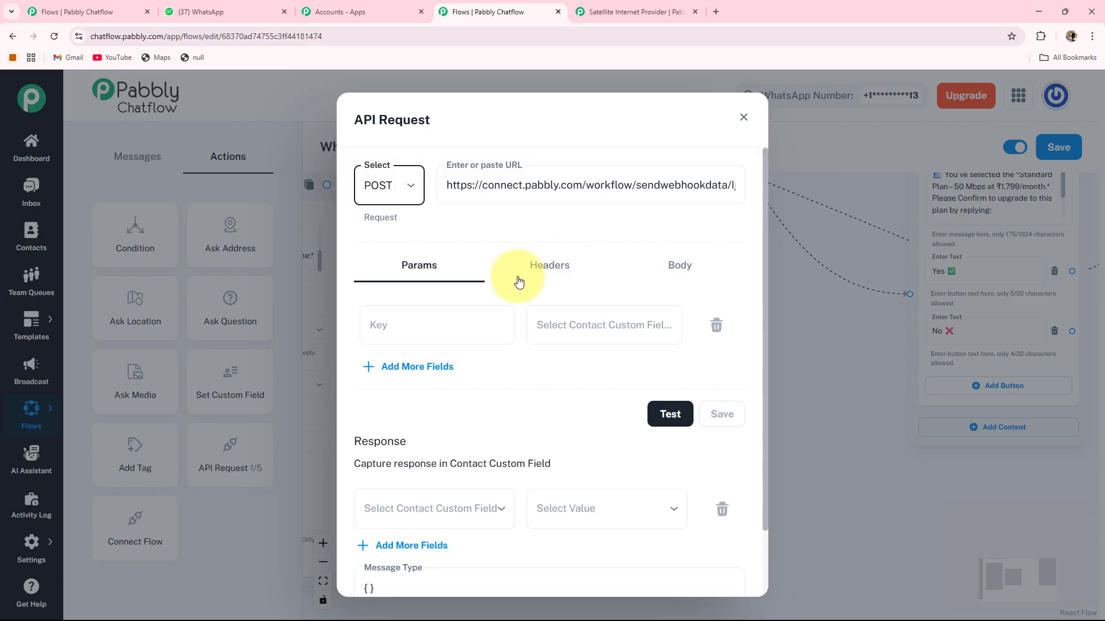
click(576, 333)
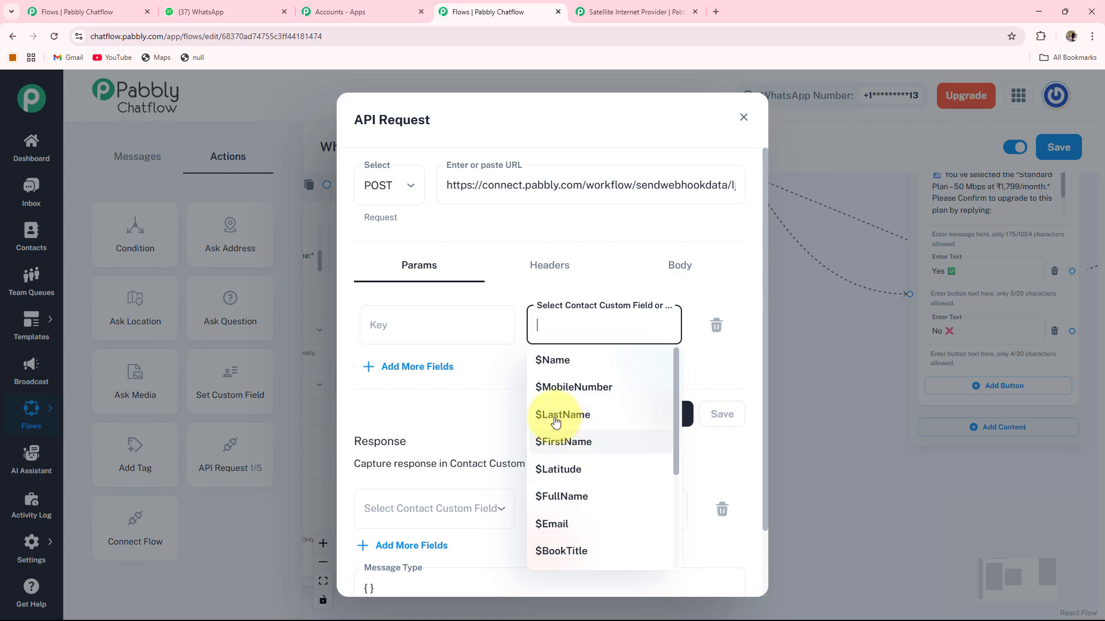
click(562, 496)
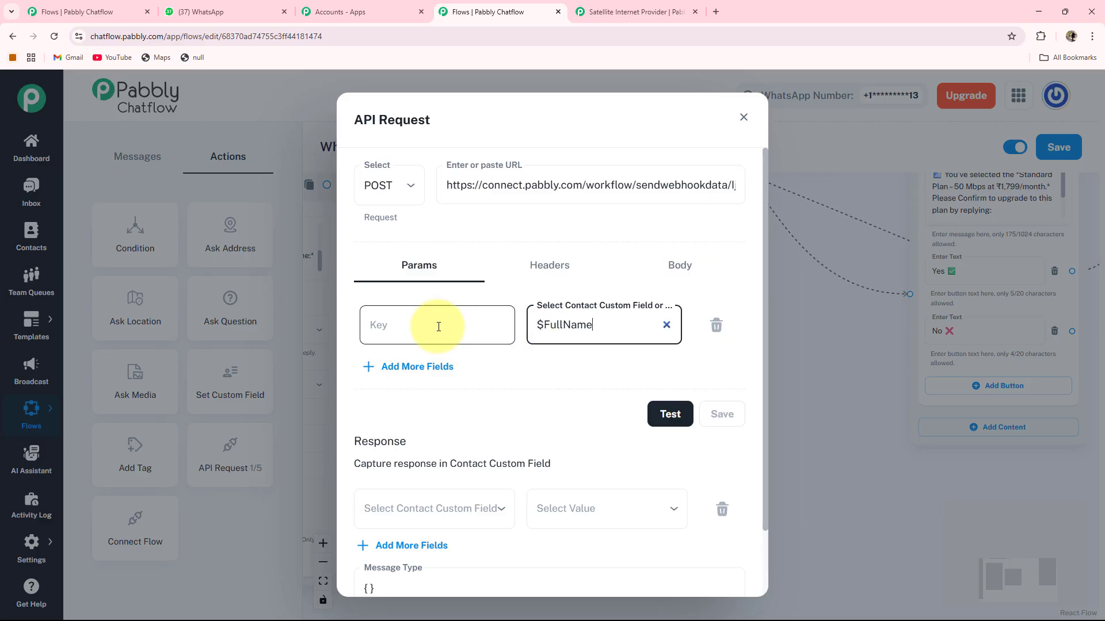
Add an OrderID parameter mapped to $OrderID and test the request against the webhook.
click(438, 367)
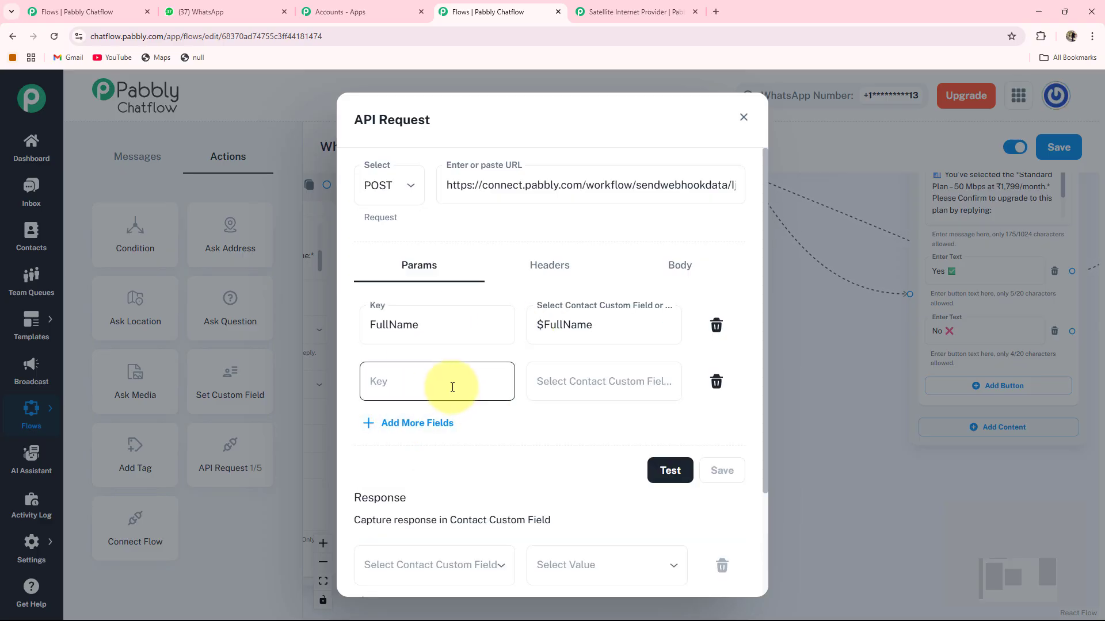
click(540, 380)
scroll(552, 310, down, 3)
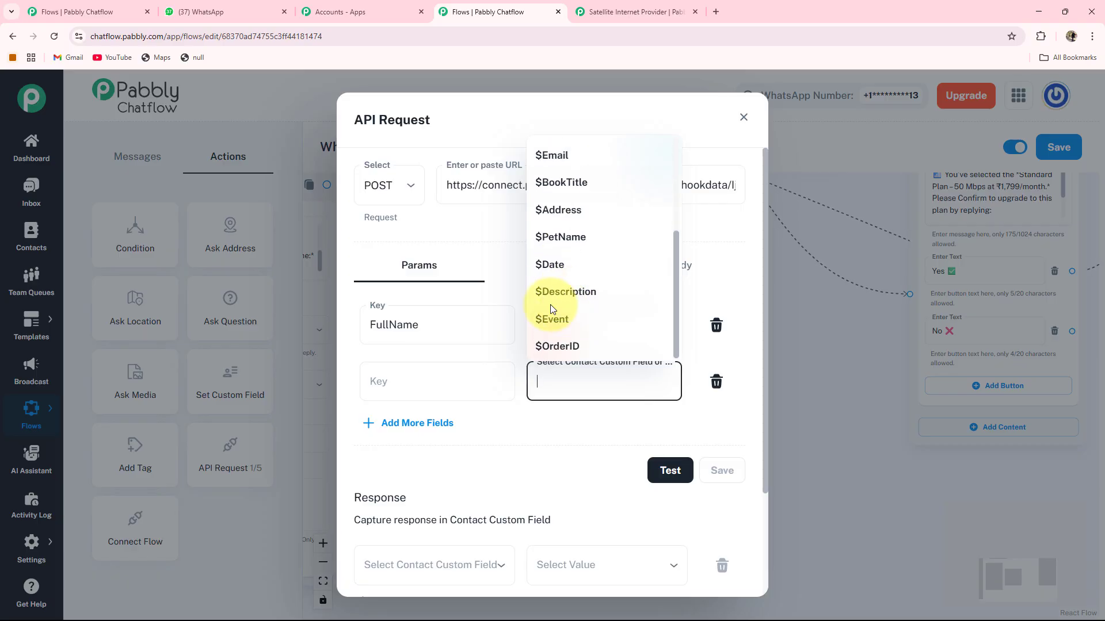
click(553, 346)
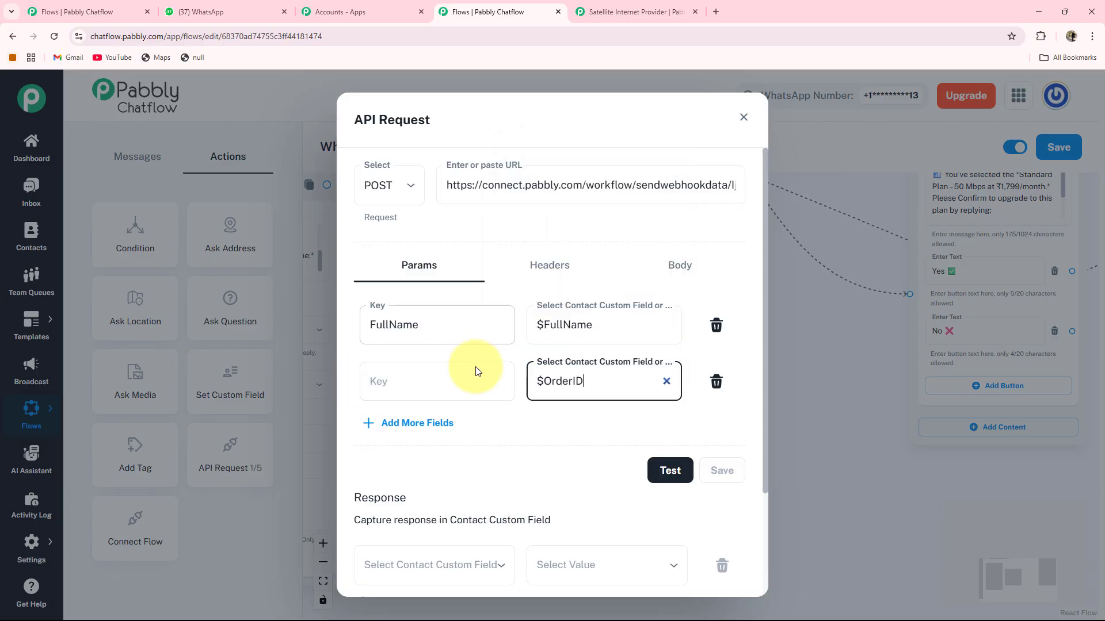
click(431, 397)
text(OrderID)
scroll(653, 382, down, 1)
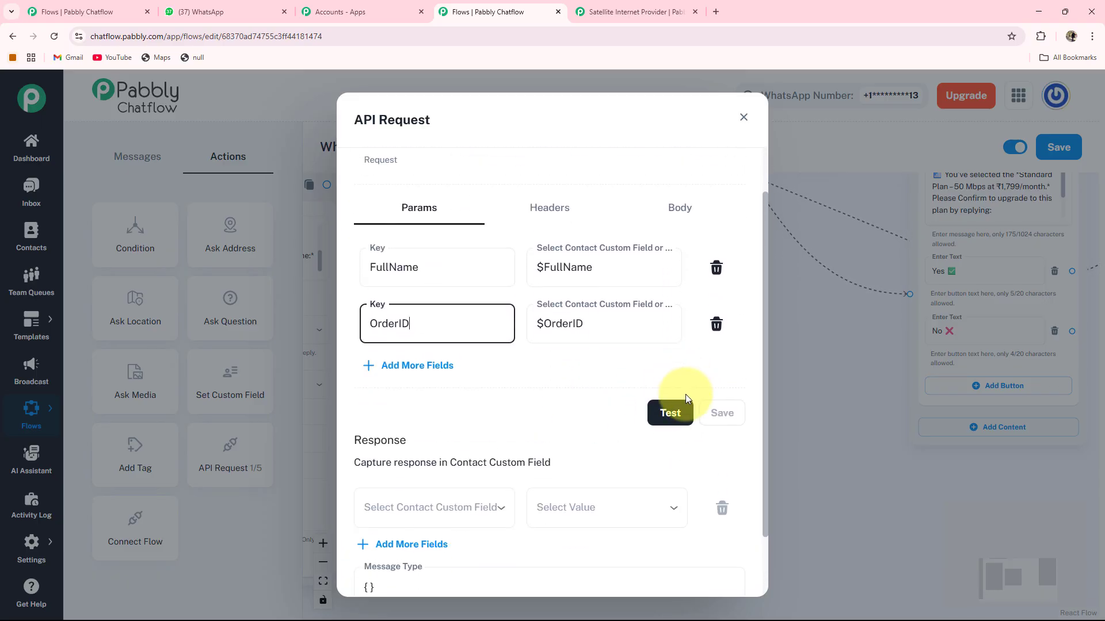
click(684, 419)
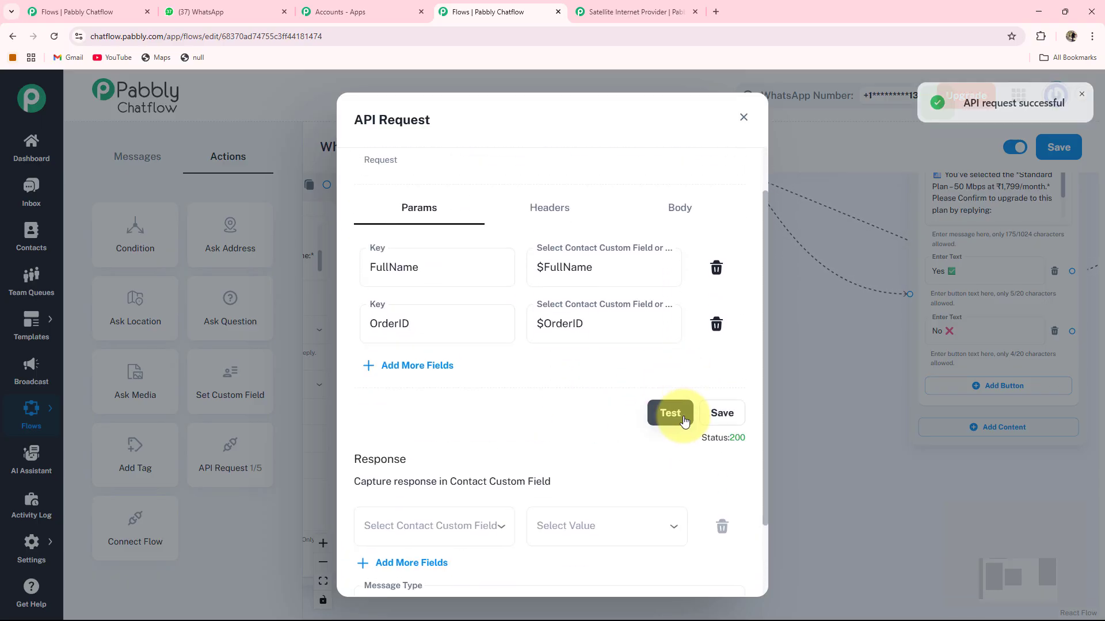
key(ctrl+Tab)
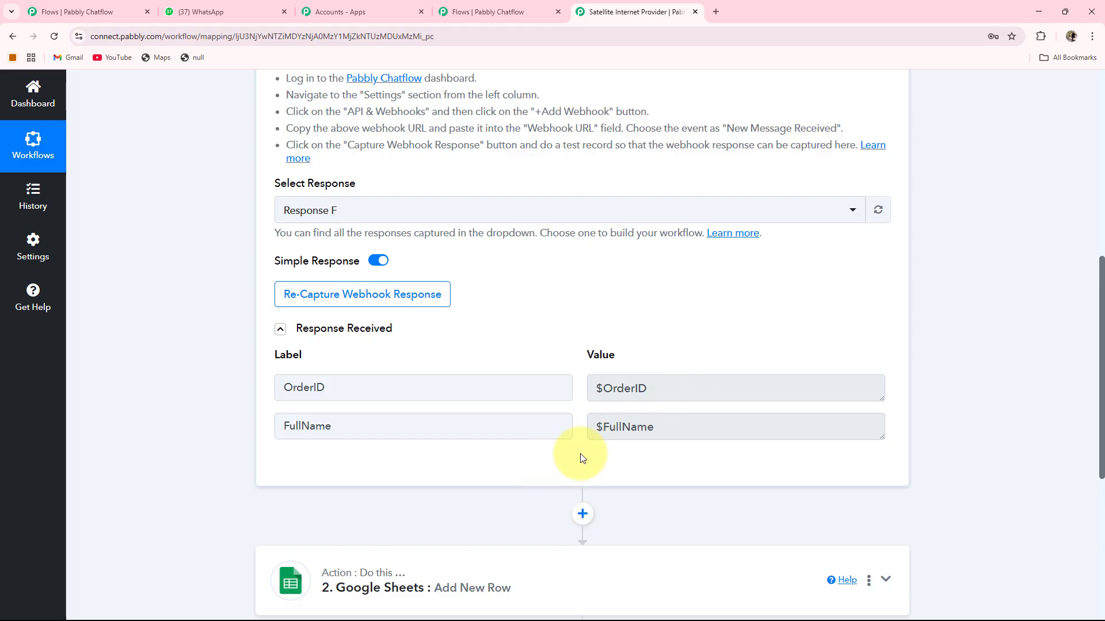
Save the Google Sheets Add New Row step with the FullName and OrderID columns mapped.
click(520, 13)
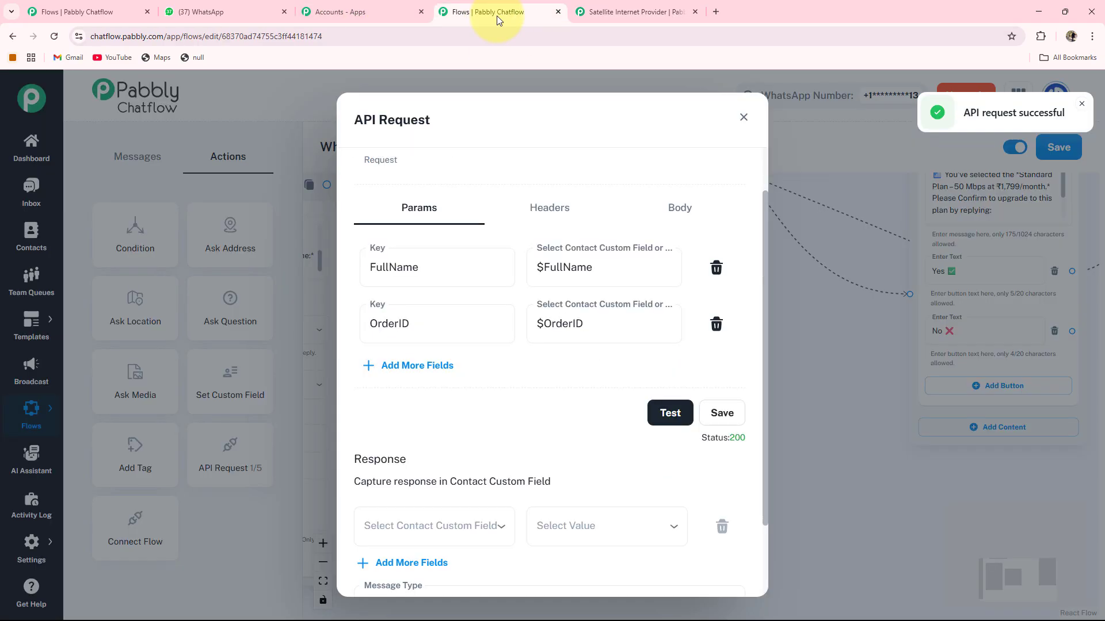
click(593, 13)
scroll(592, 153, down, 4)
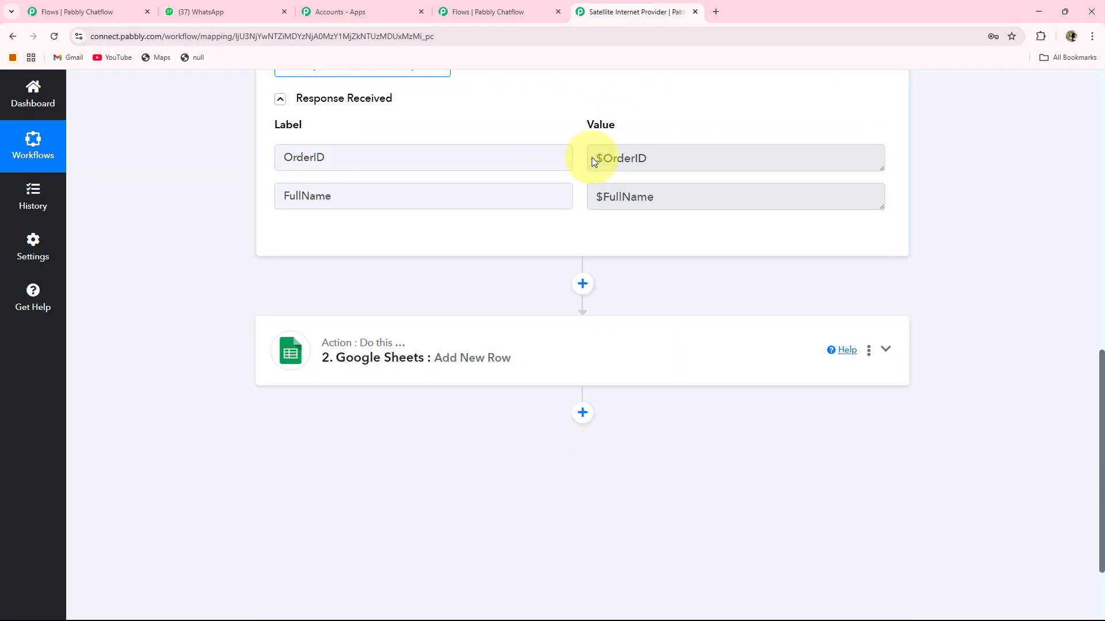
click(887, 352)
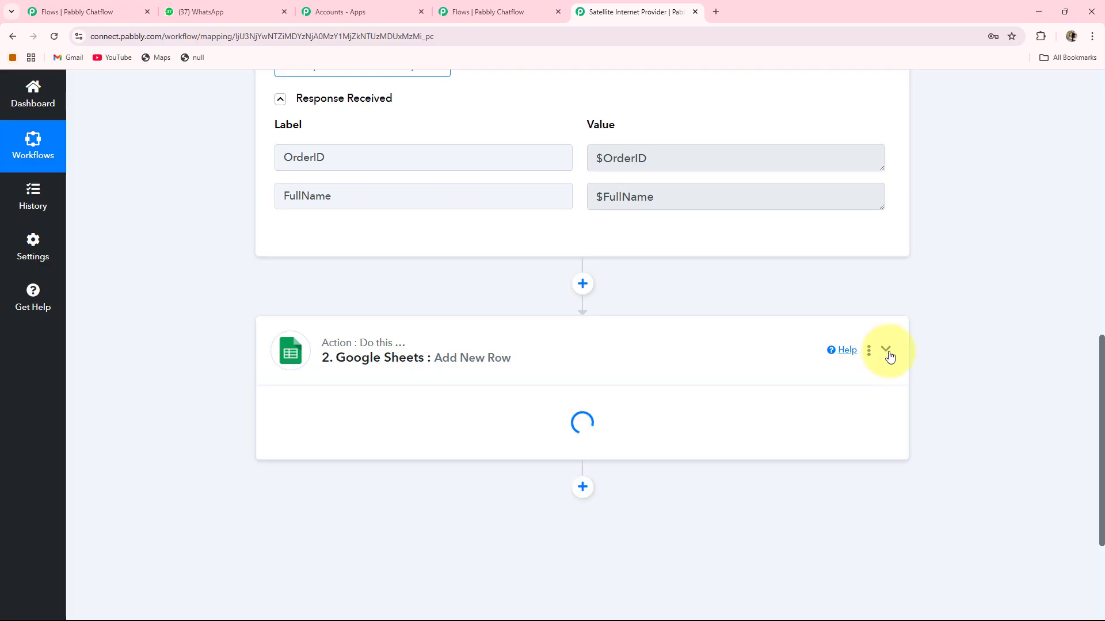
scroll(403, 325, down, 1)
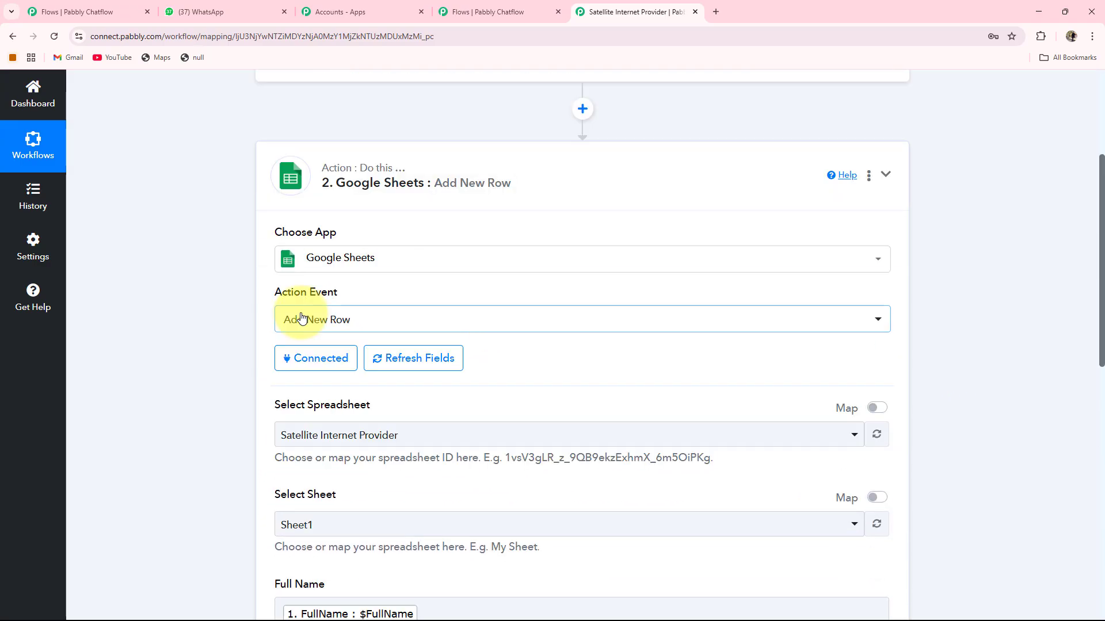
scroll(345, 356, down, 2)
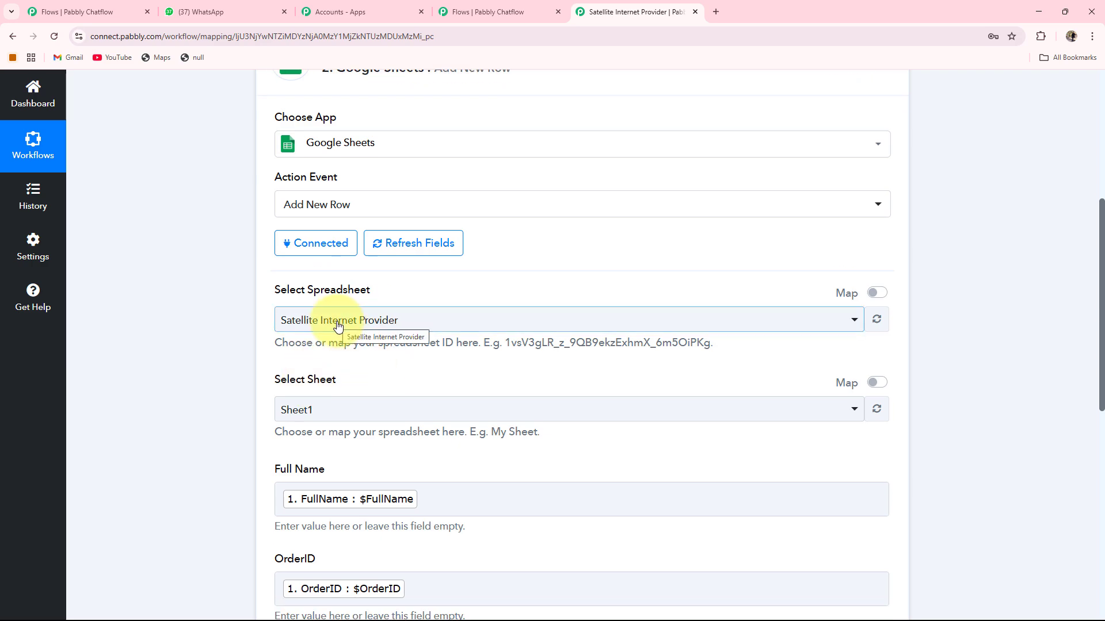
scroll(337, 323, down, 3)
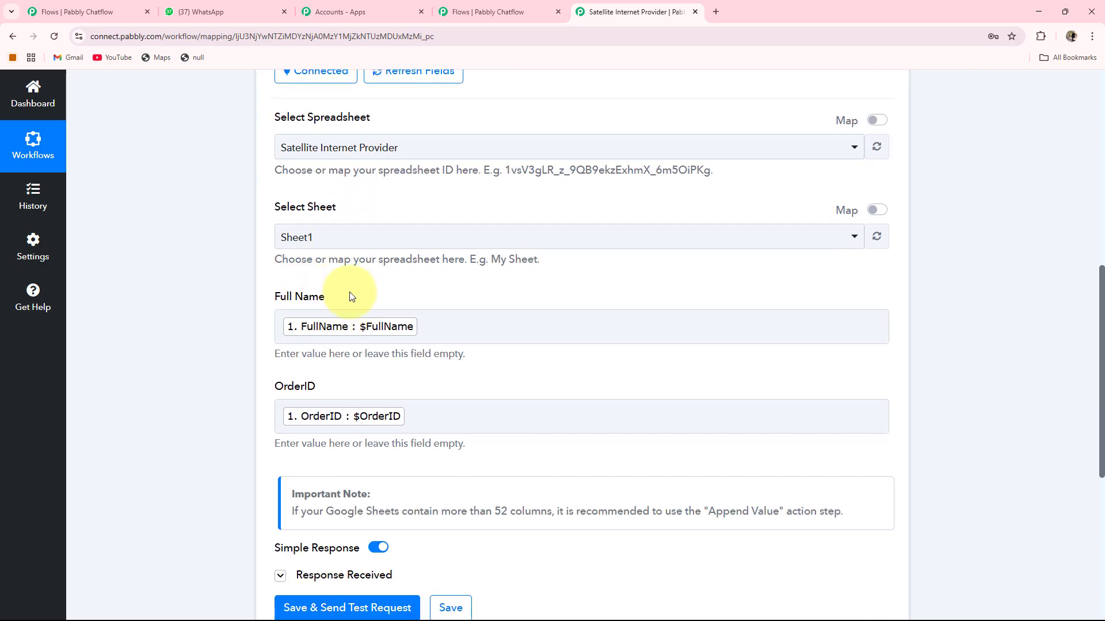
scroll(334, 397, down, 2)
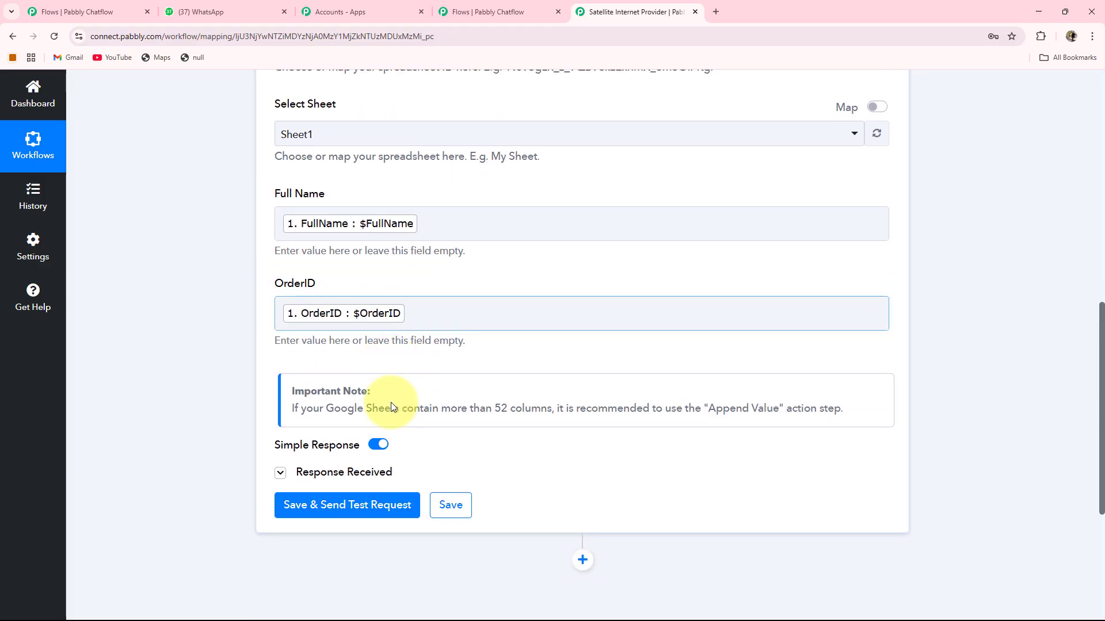
click(439, 493)
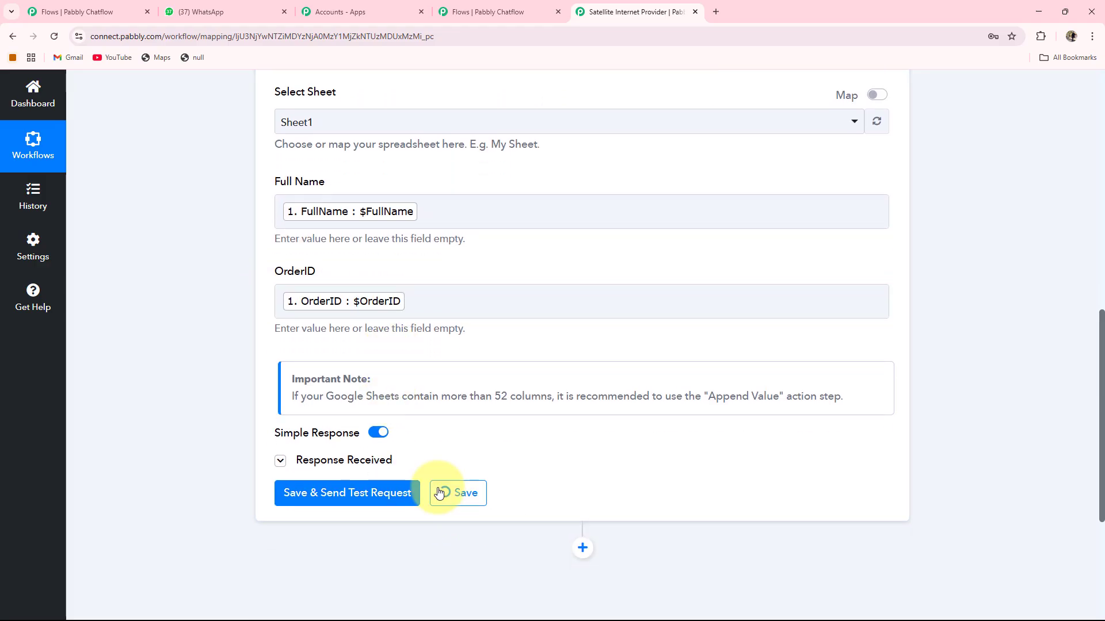
scroll(621, 482, up, 1)
click(497, 16)
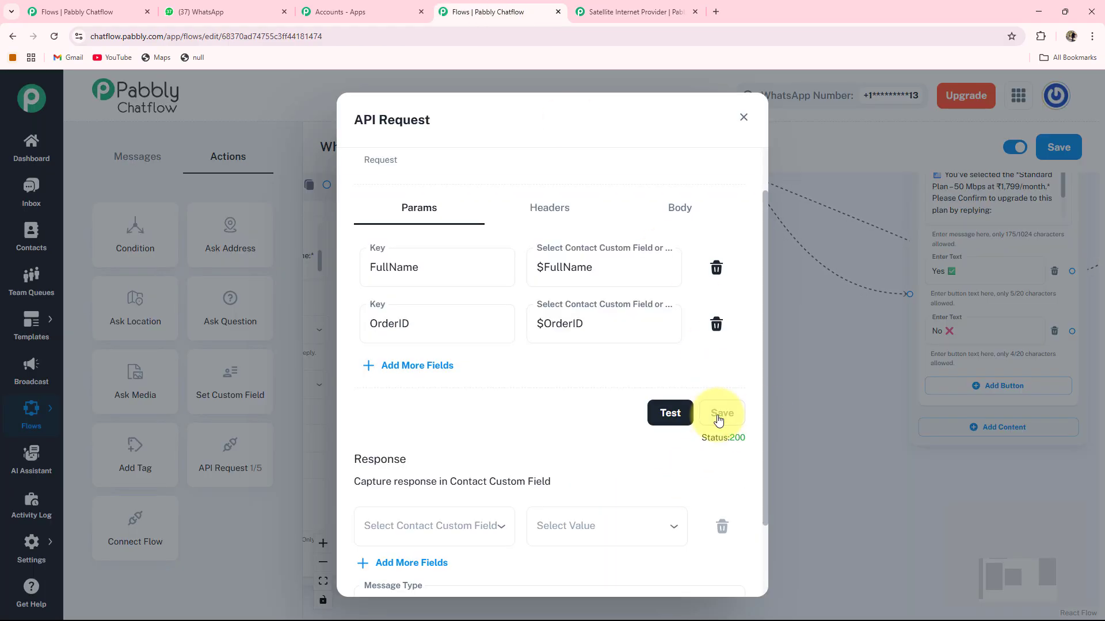
Save the API Request settings and connect the OrderID question's output to the API Request.
click(743, 117)
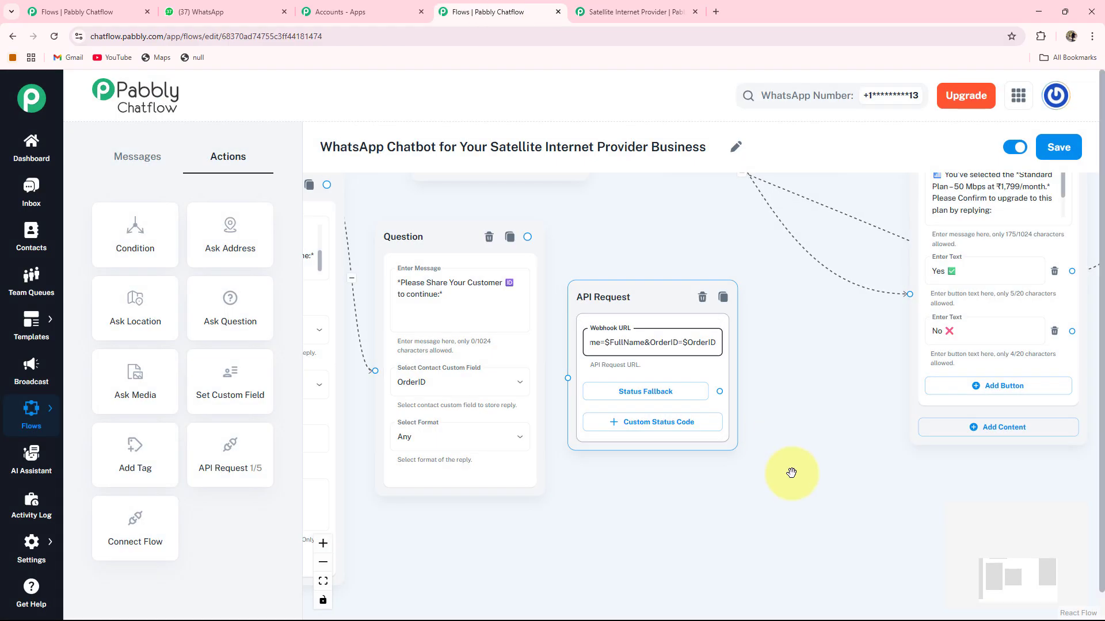
drag(527, 237, 568, 378)
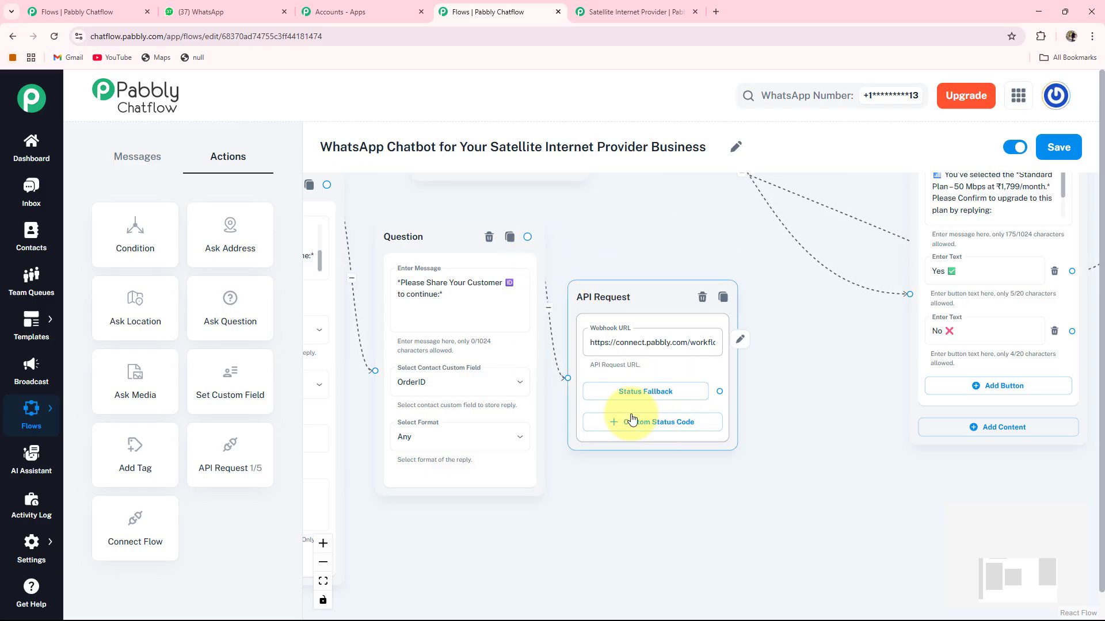
drag(466, 533, 569, 552)
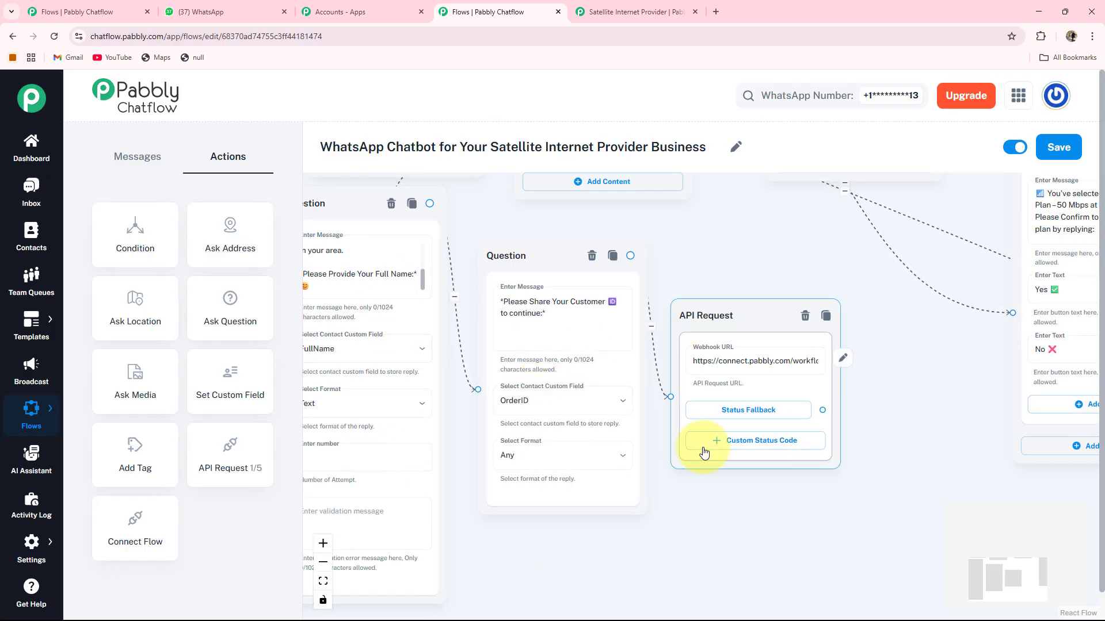
click(601, 19)
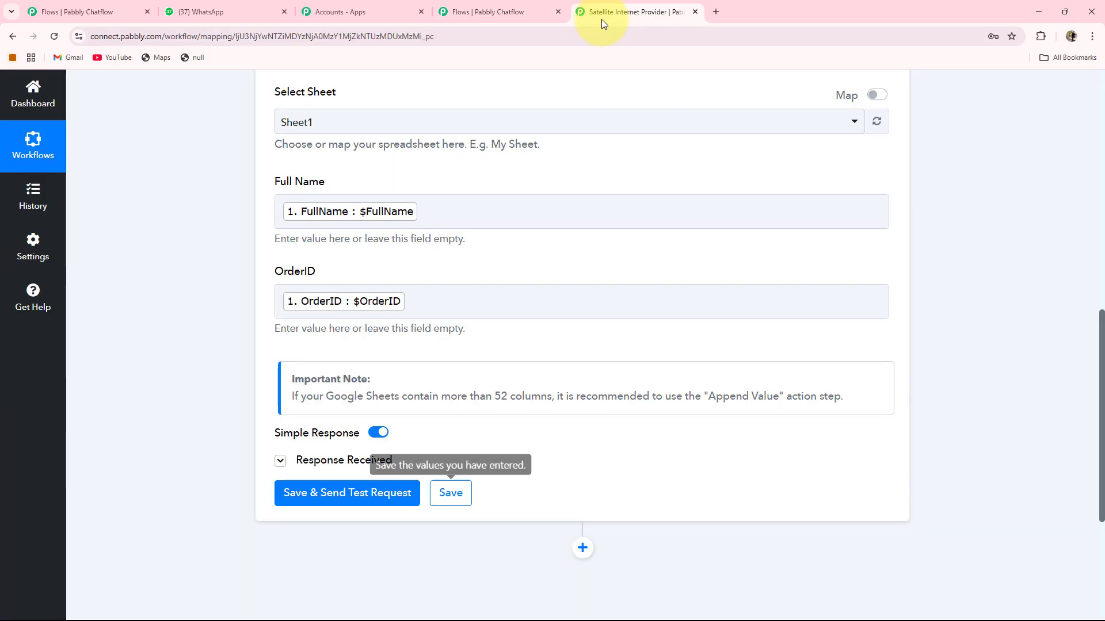
scroll(890, 237, up, 10)
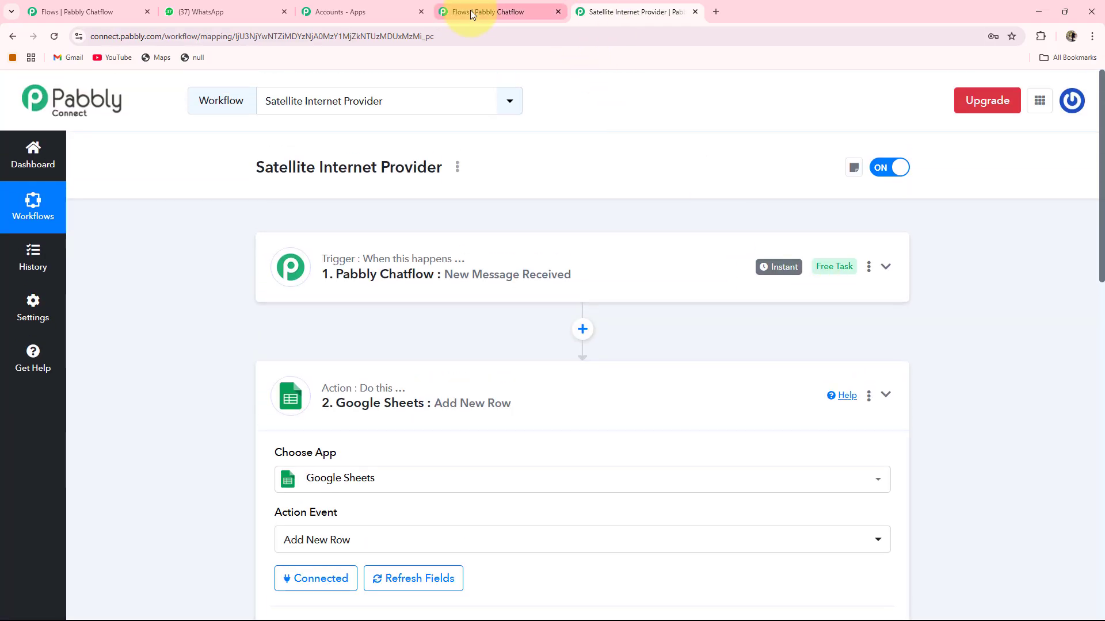
click(471, 11)
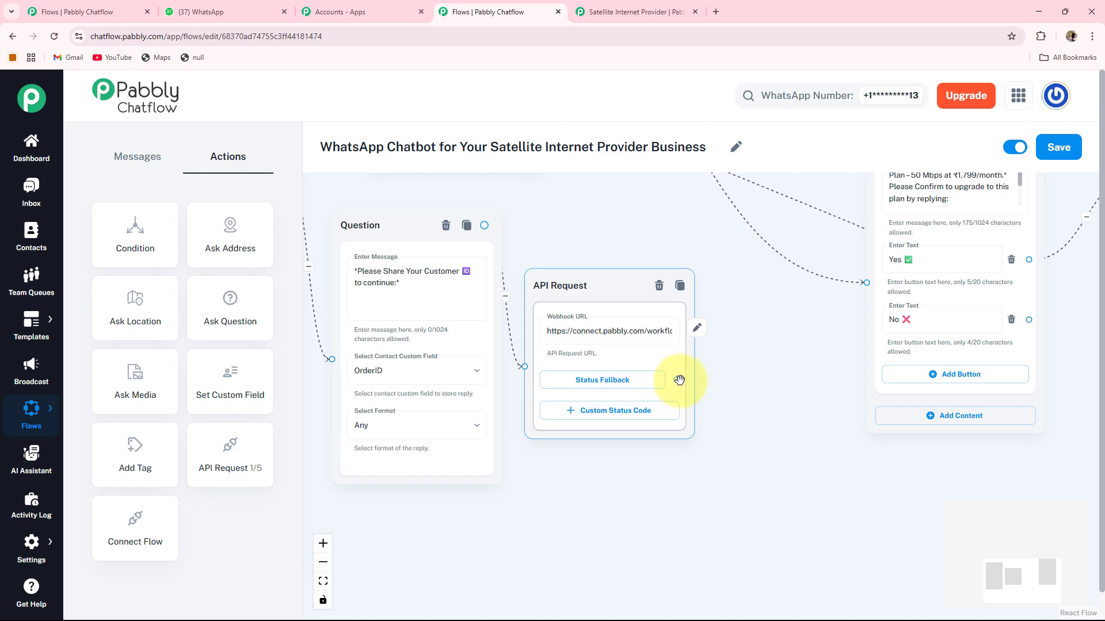
Add a Text + Button message linked after the API Request and place it beside it.
drag(679, 381, 767, 416)
click(742, 444)
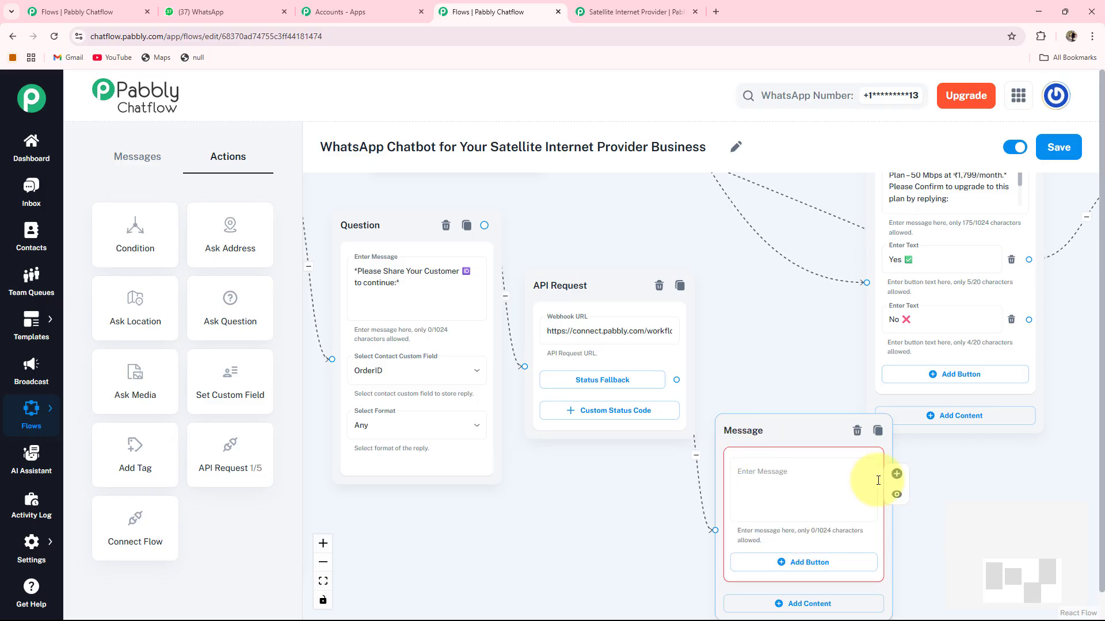
drag(920, 464, 798, 427)
drag(688, 391, 661, 402)
drag(581, 429, 607, 384)
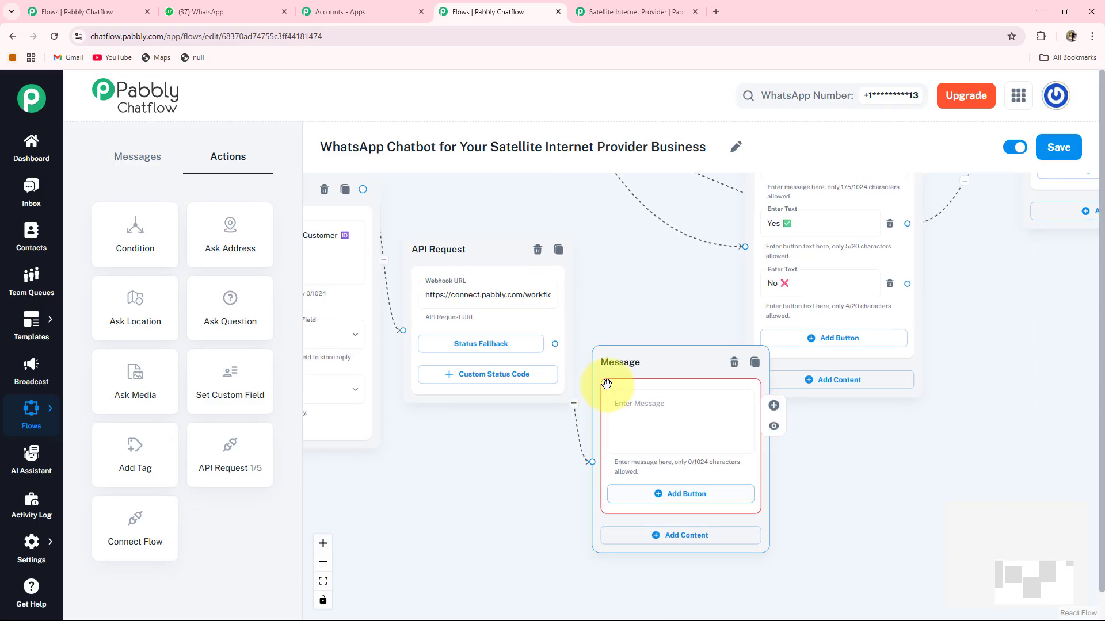
drag(890, 368, 953, 350)
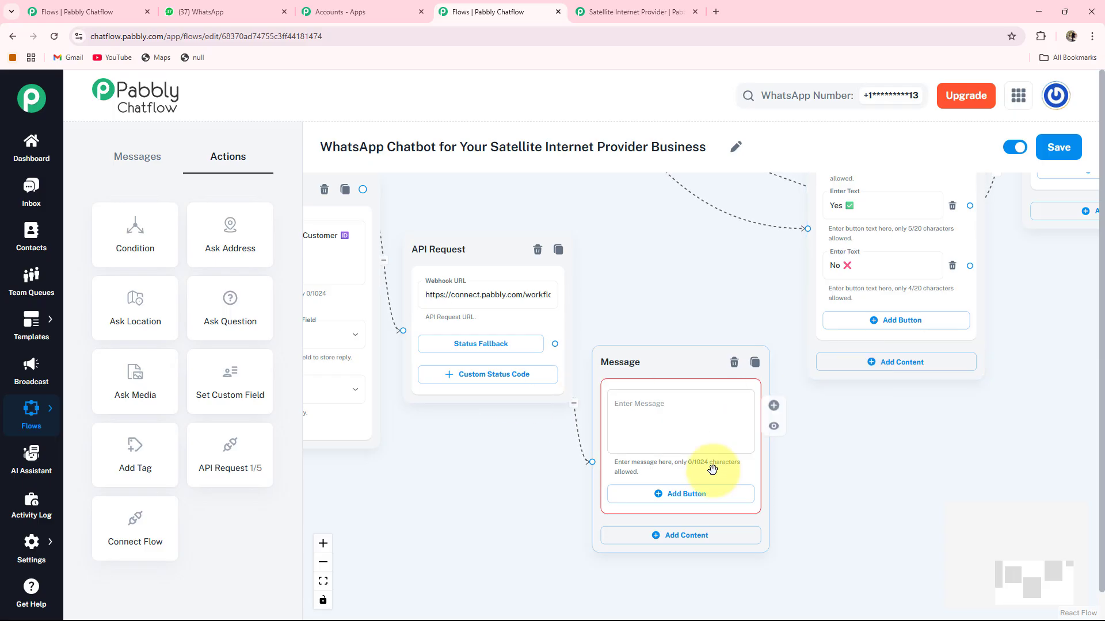
Fill the message with the thank-you text for $FullName, adding a comma after 'Thank you'.
click(706, 420)
key(ctrl+v)
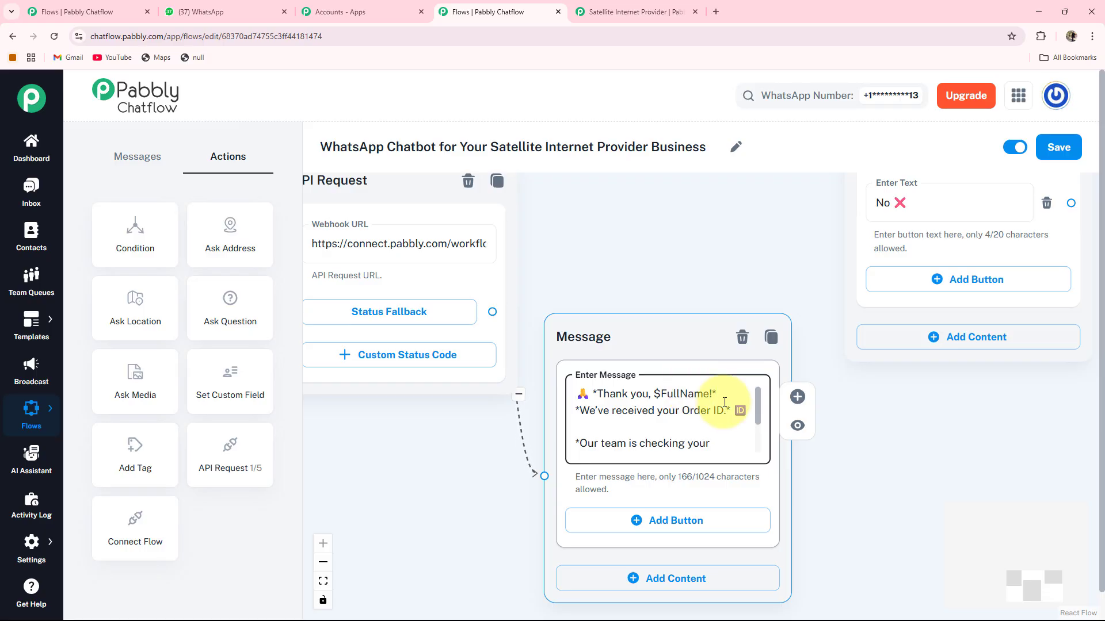
click(650, 394)
text(,)
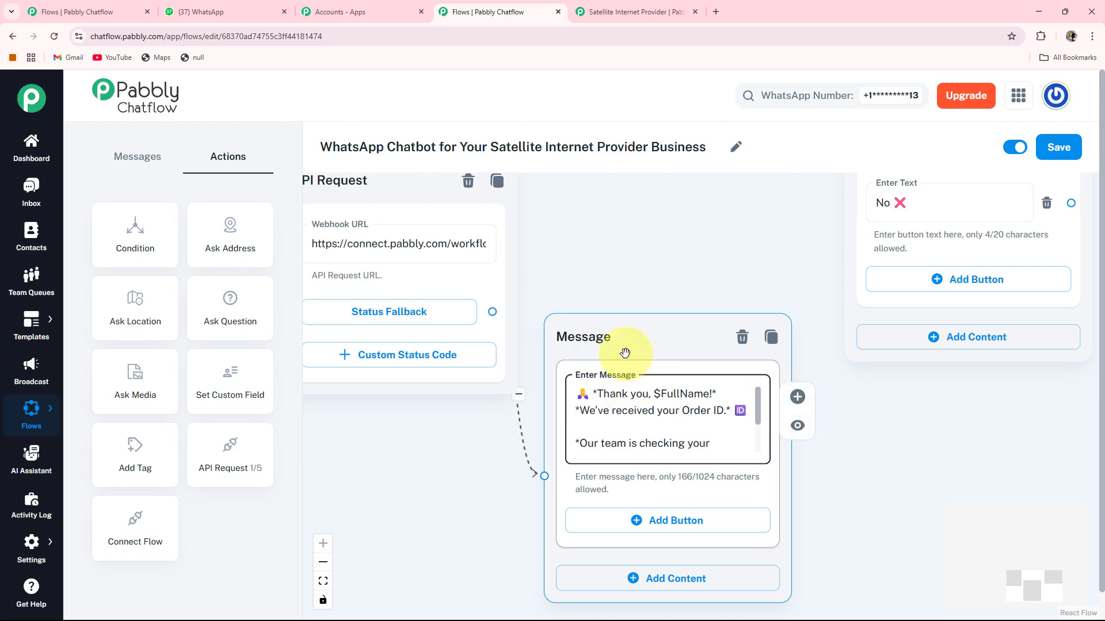
scroll(628, 350, down, 3)
drag(475, 393, 846, 493)
drag(380, 334, 315, 467)
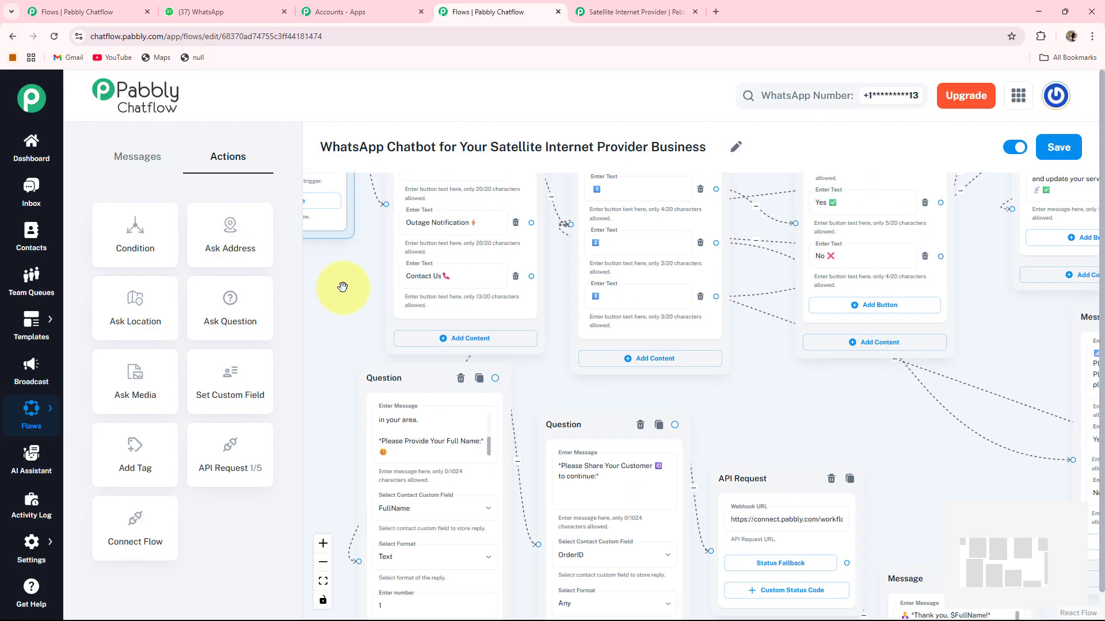
Link the Contact Us option to a new Text + Button message placed below the questions.
click(447, 275)
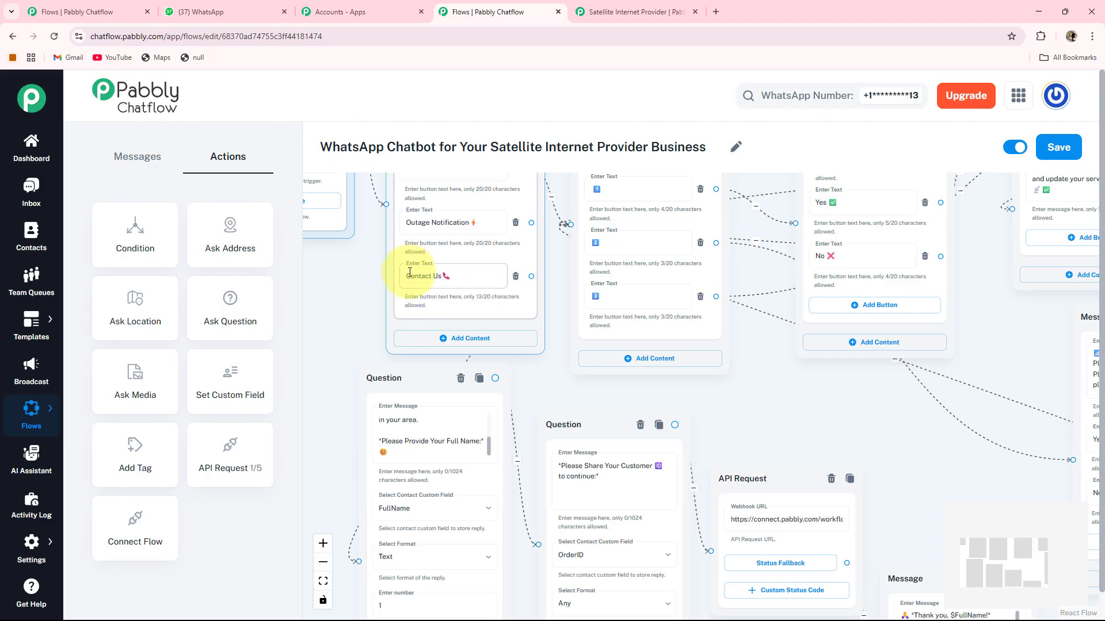
scroll(420, 276, up, 3)
drag(401, 382, 415, 408)
click(504, 389)
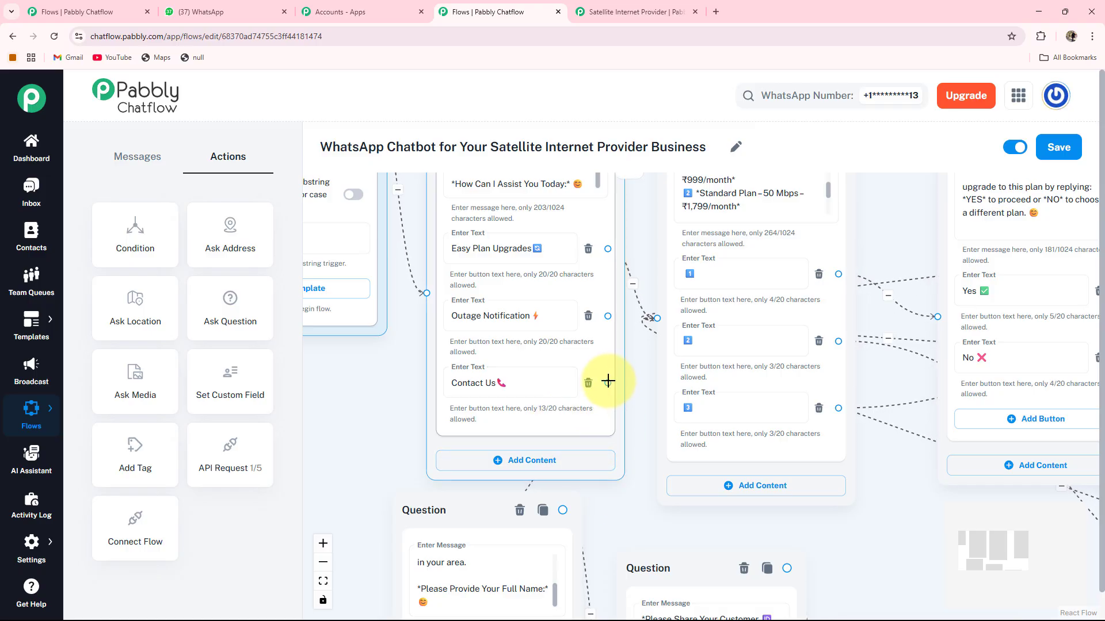
drag(607, 382, 463, 577)
scroll(463, 577, down, 10)
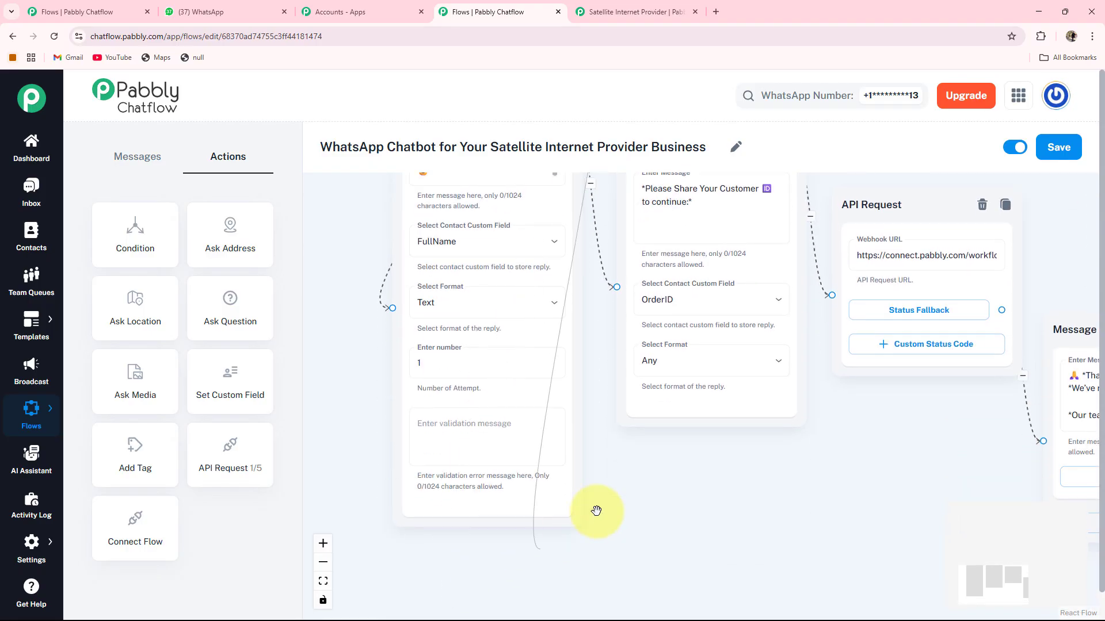
click(657, 493)
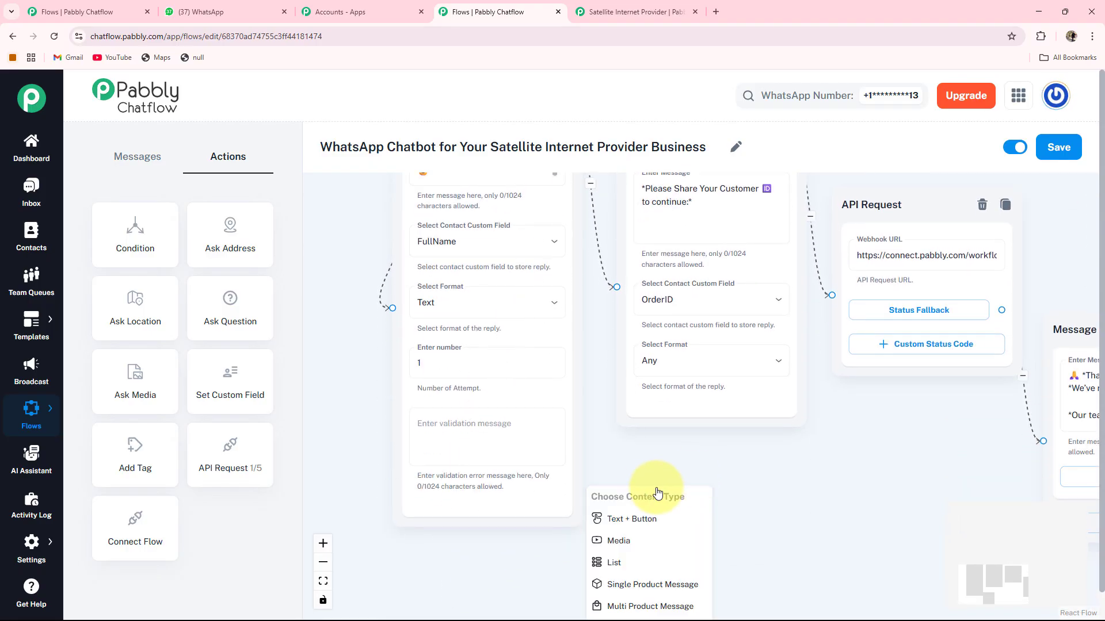
click(609, 519)
drag(726, 472, 703, 446)
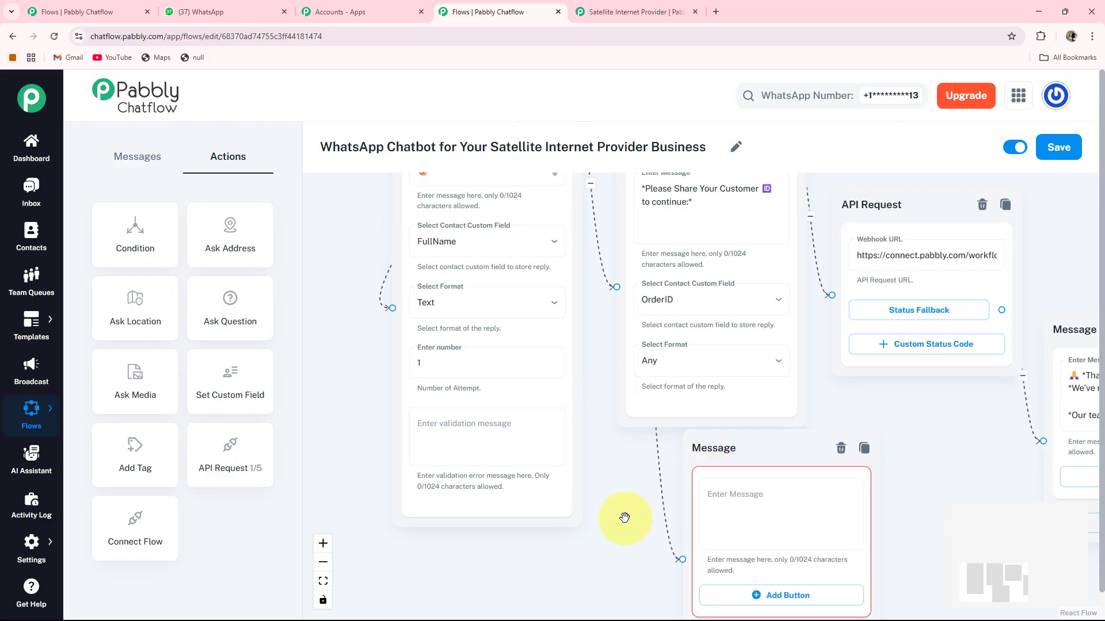
drag(623, 518, 556, 383)
drag(649, 313, 616, 330)
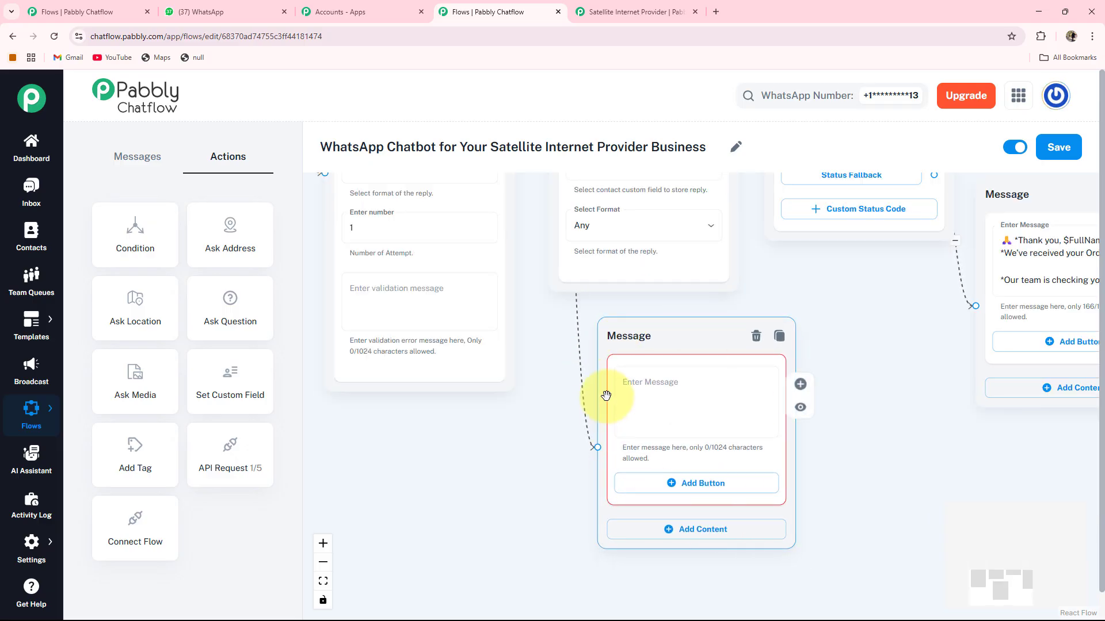
Paste the 'always just a message away' contact text into the message and fit the flow in view.
click(736, 425)
key(ctrl+v)
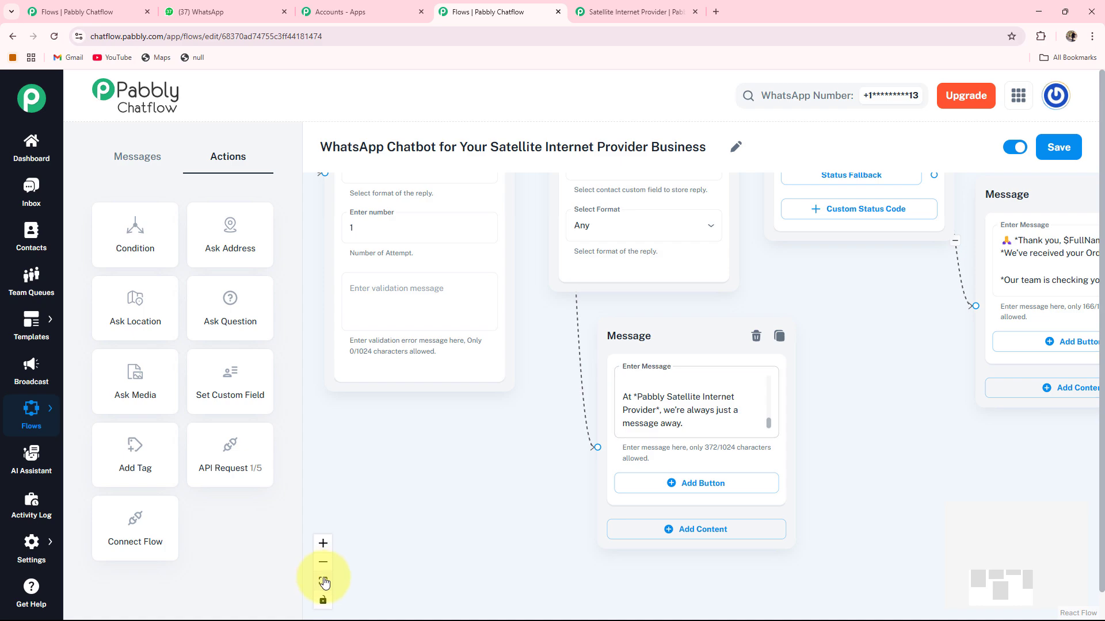
click(324, 582)
drag(416, 459, 370, 432)
drag(383, 208, 378, 244)
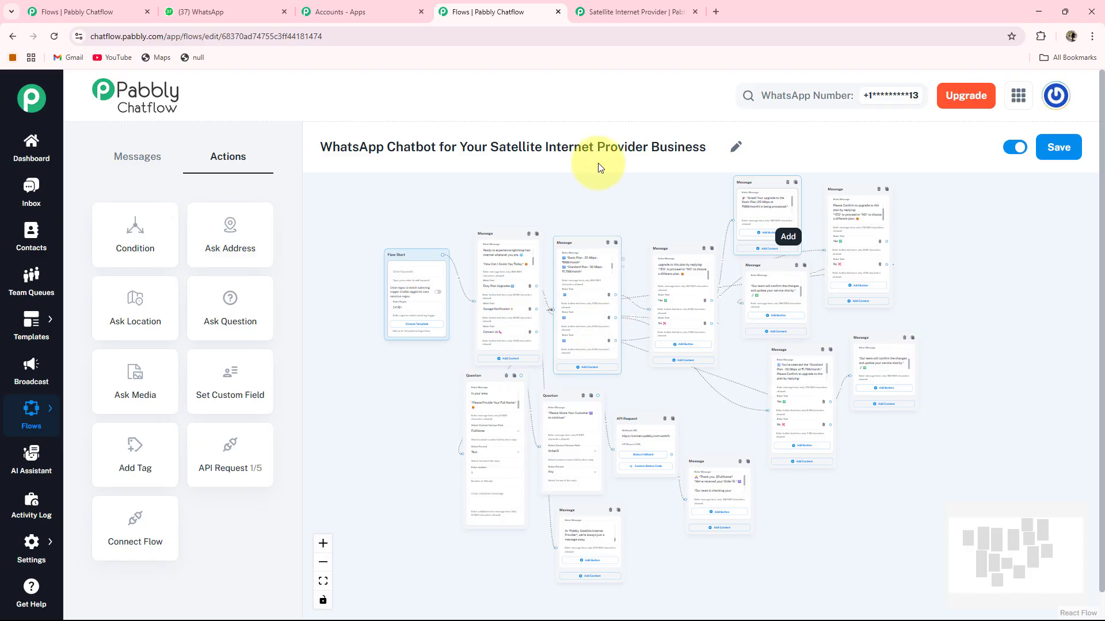
Clear the canvas selection and save the flow with the top-right Save button.
click(348, 305)
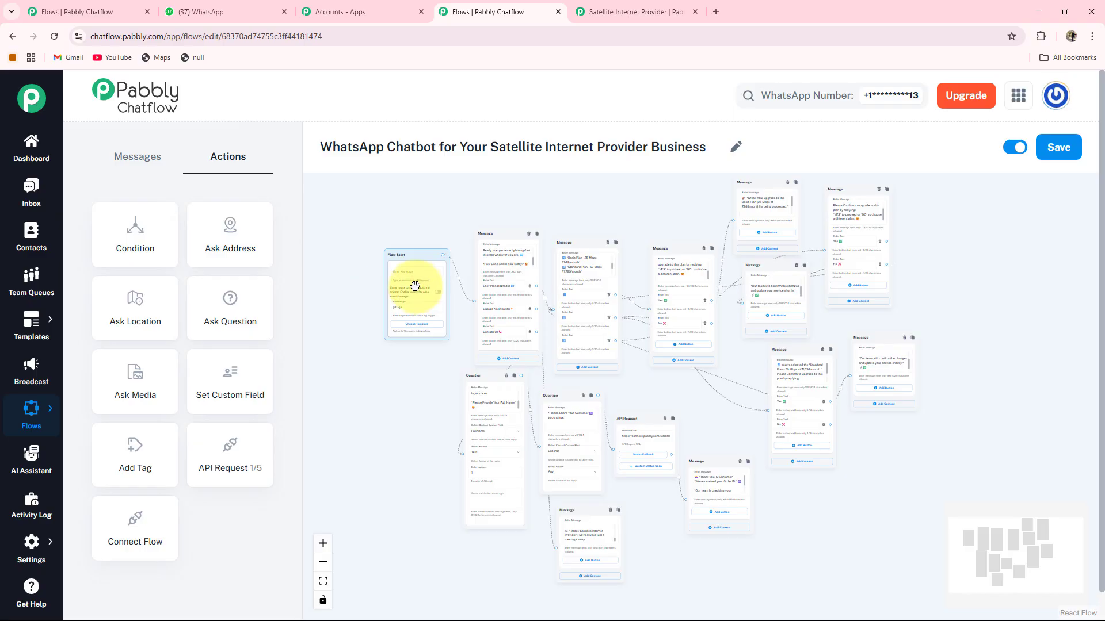
click(1069, 153)
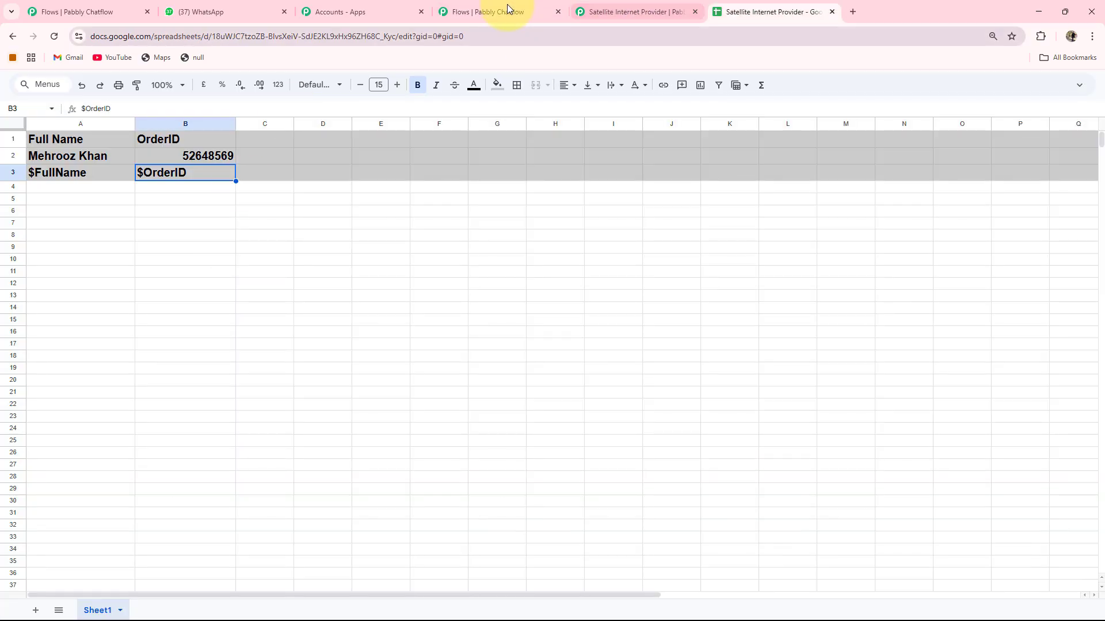
click(507, 7)
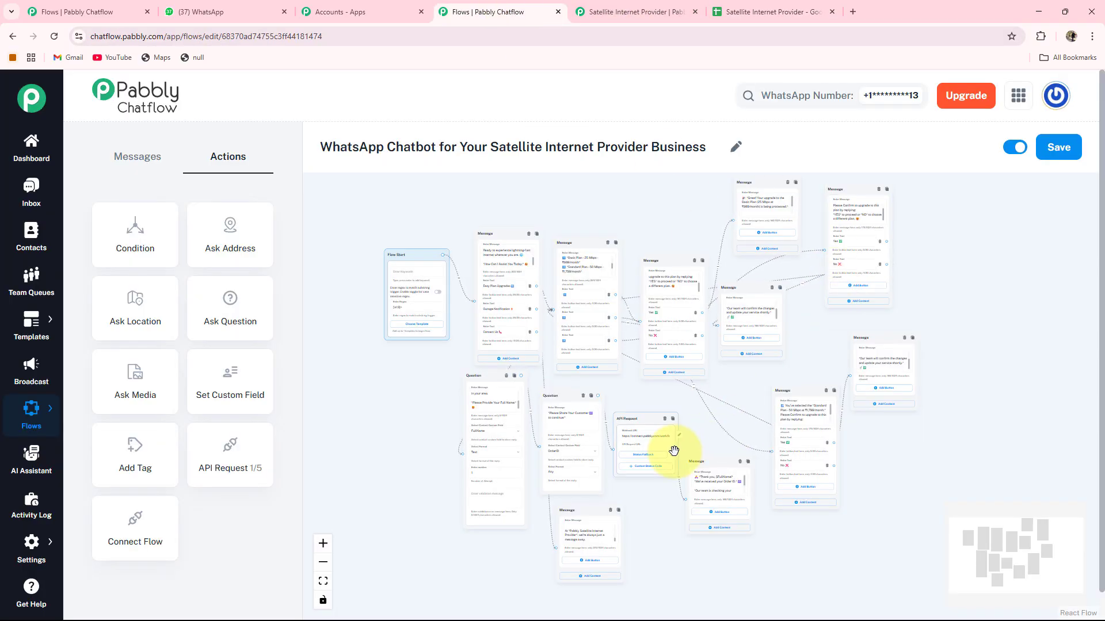